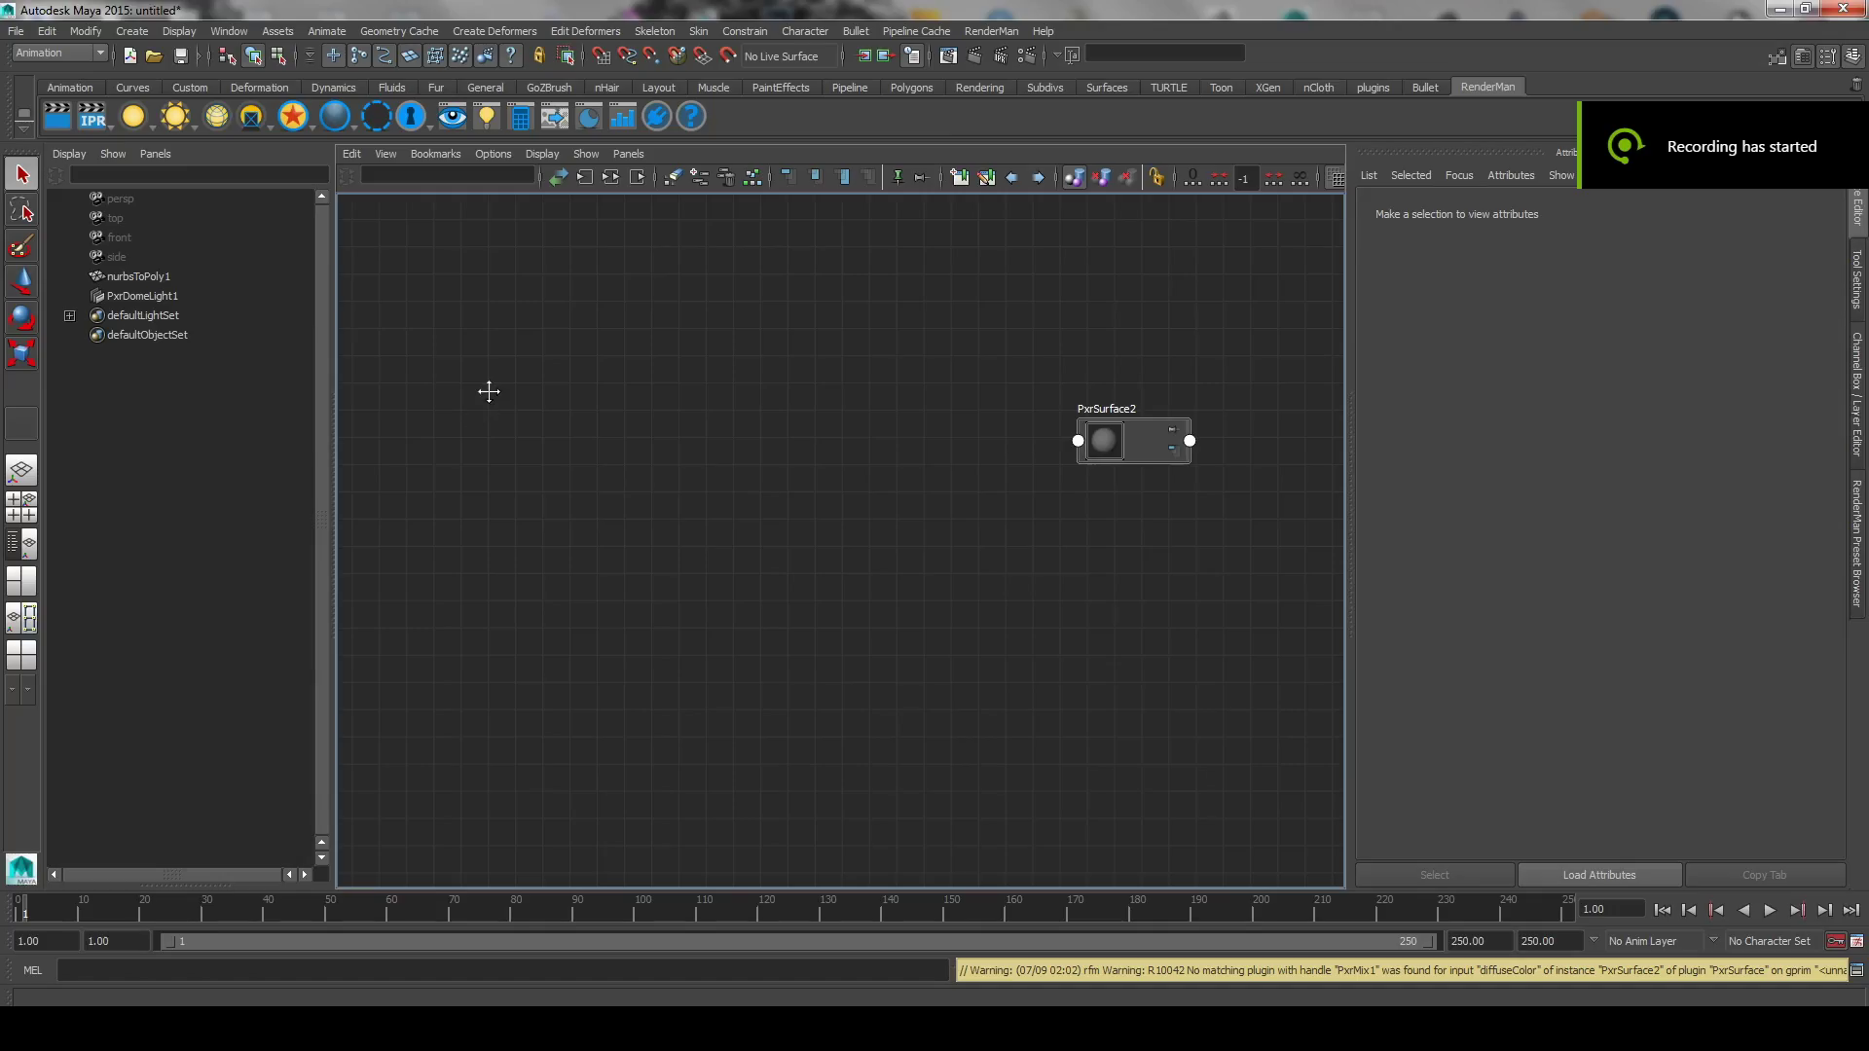
Bring up the node-creation search field beside the PxrSurface2 node.
key(Tab)
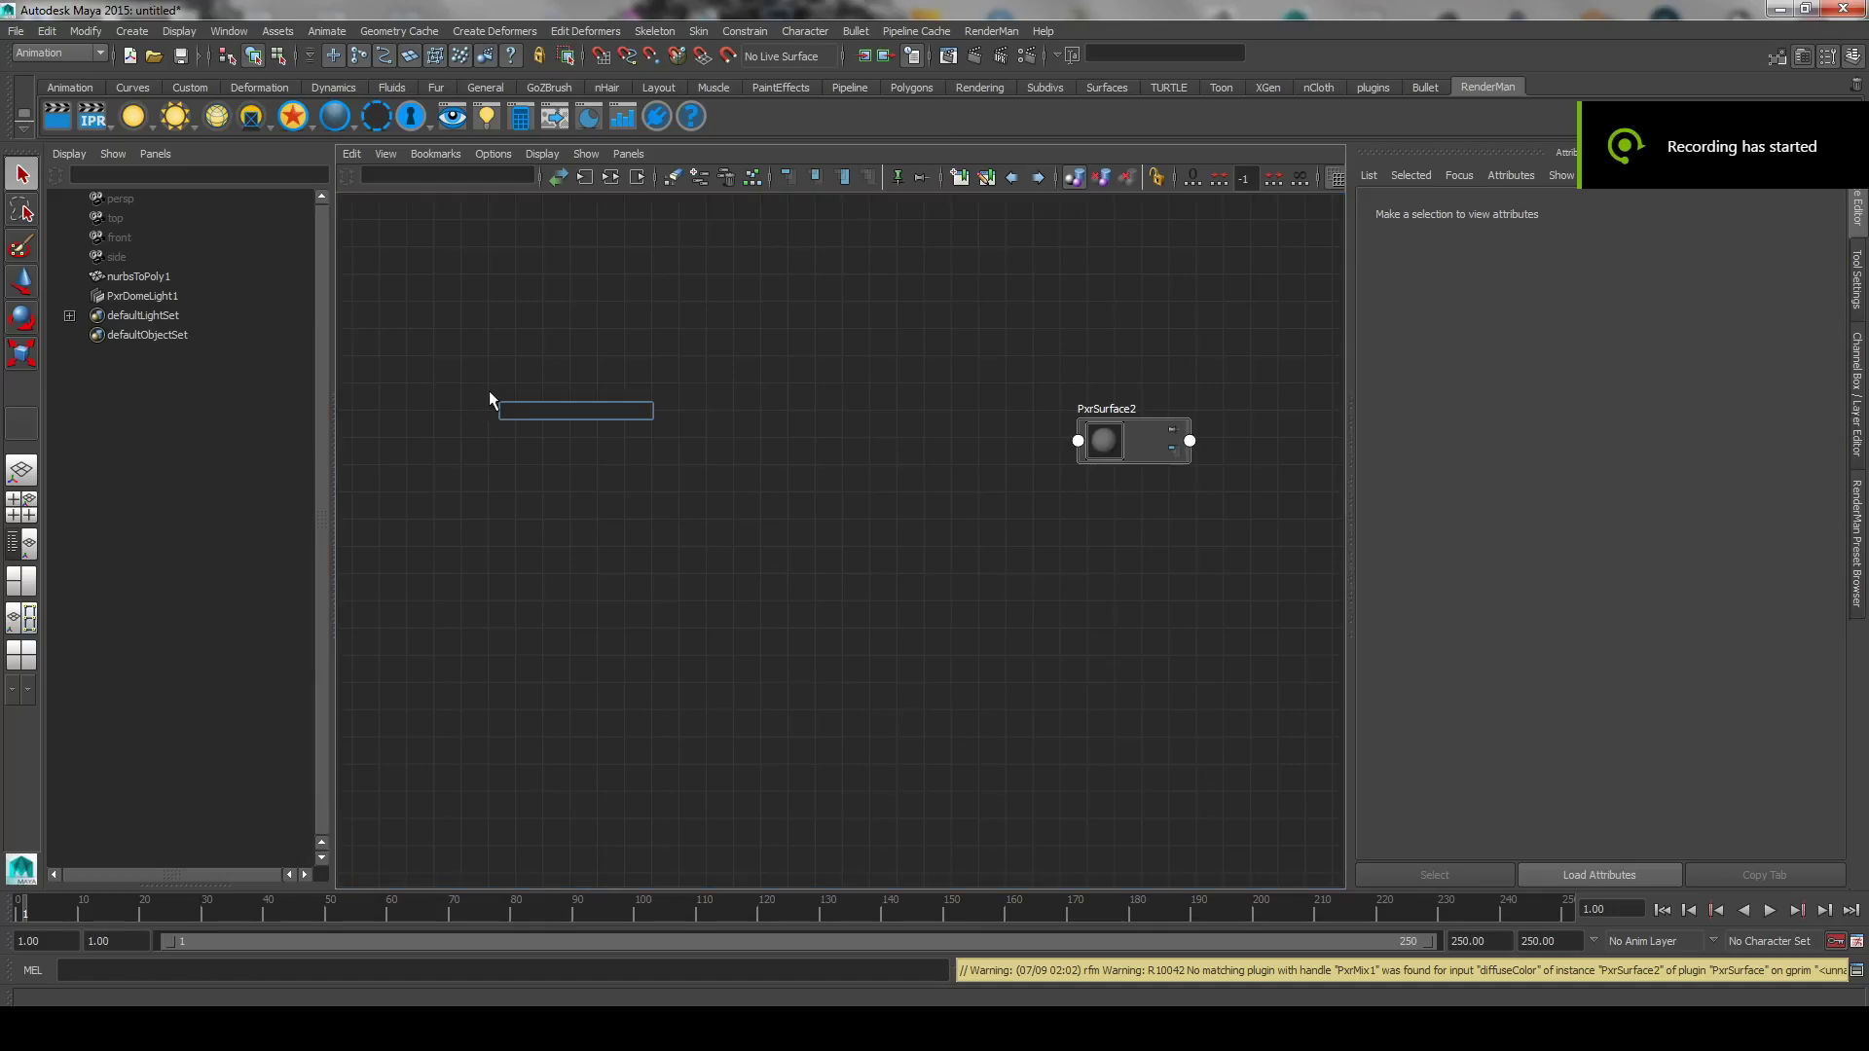
Create a PxrVariable node with its Variable set to Surface UVW.
text(pxrvar)
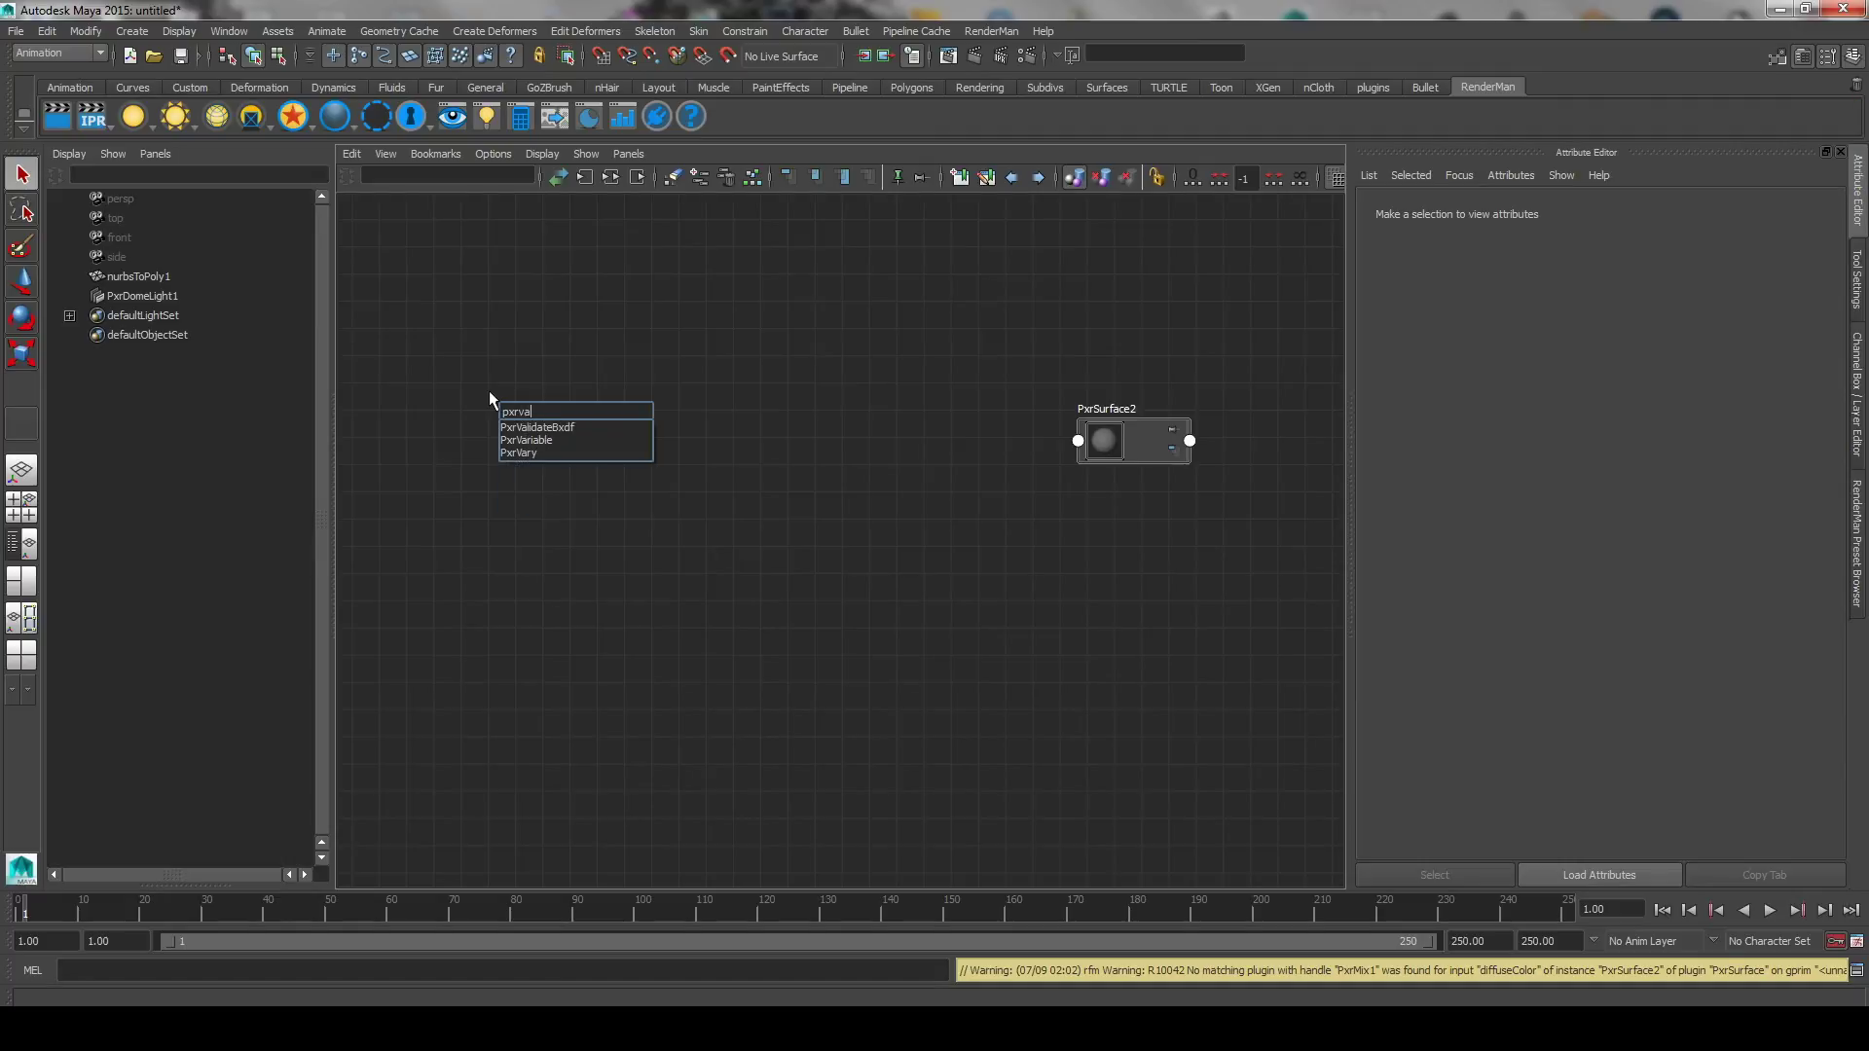
text(iable)
key(Return)
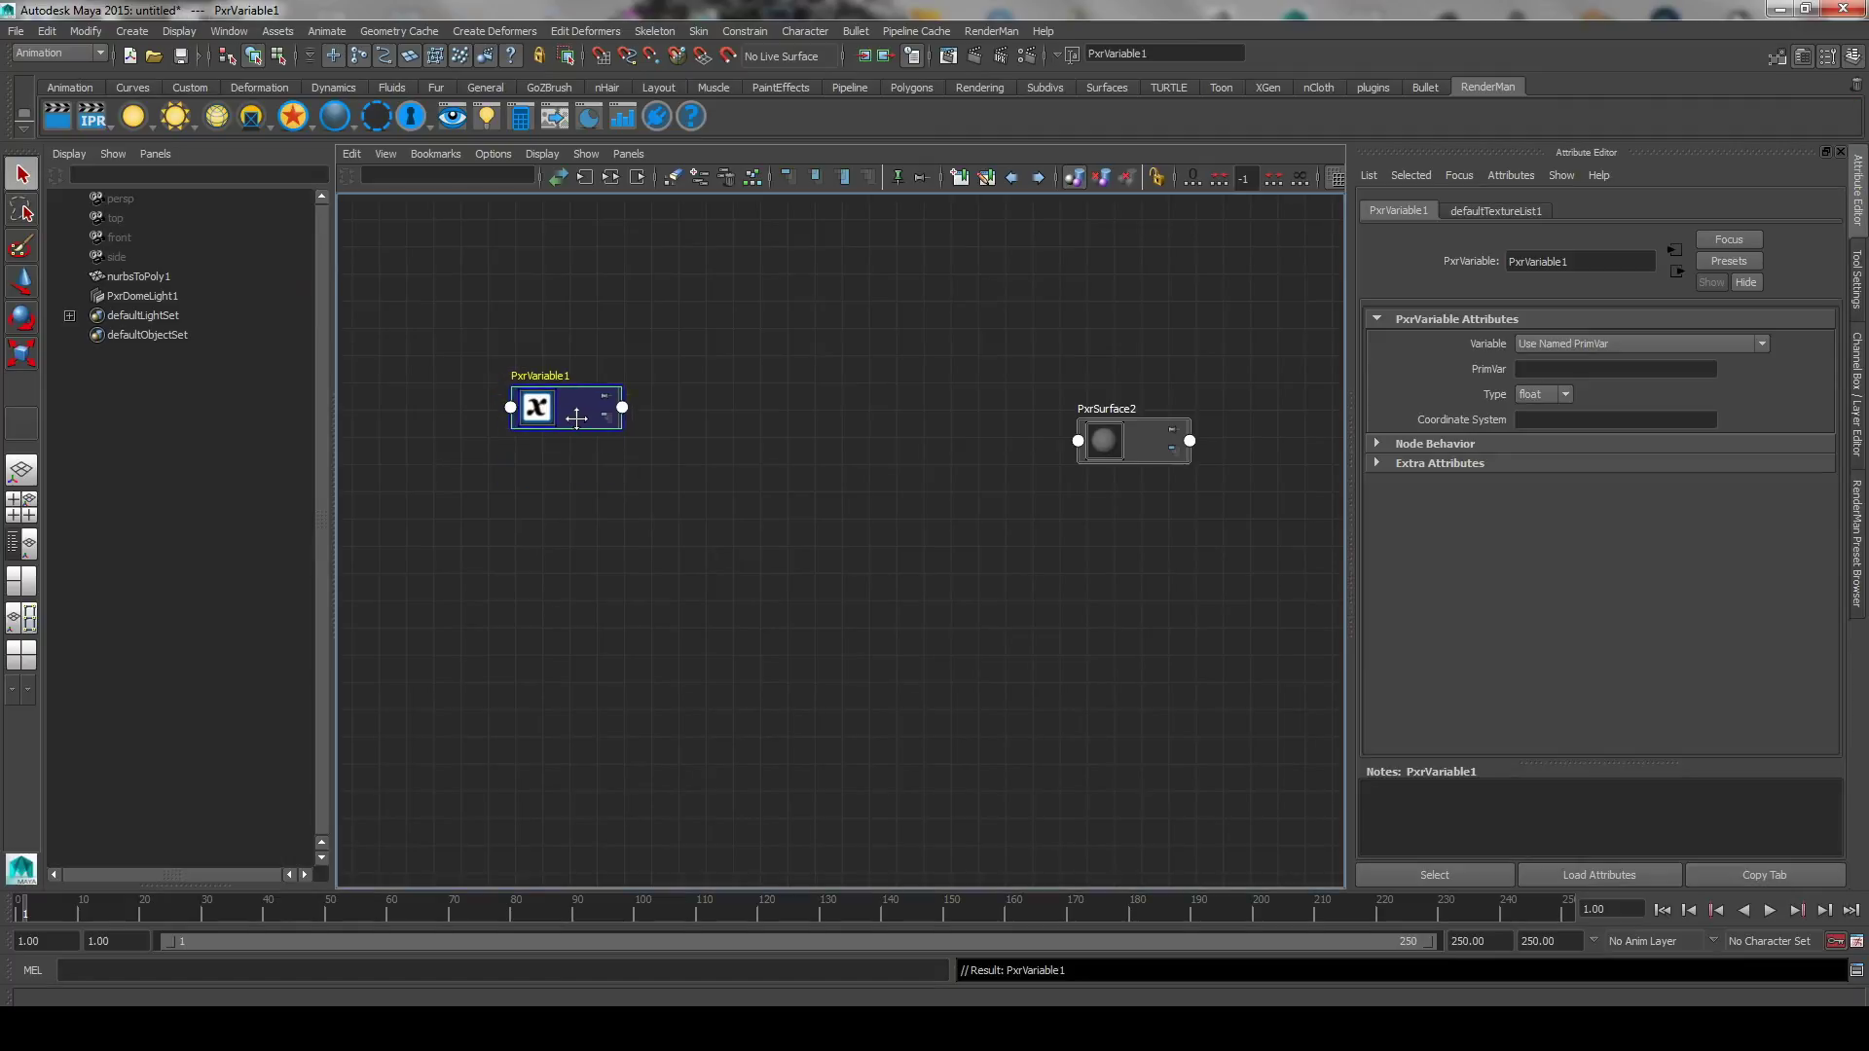
click(1587, 346)
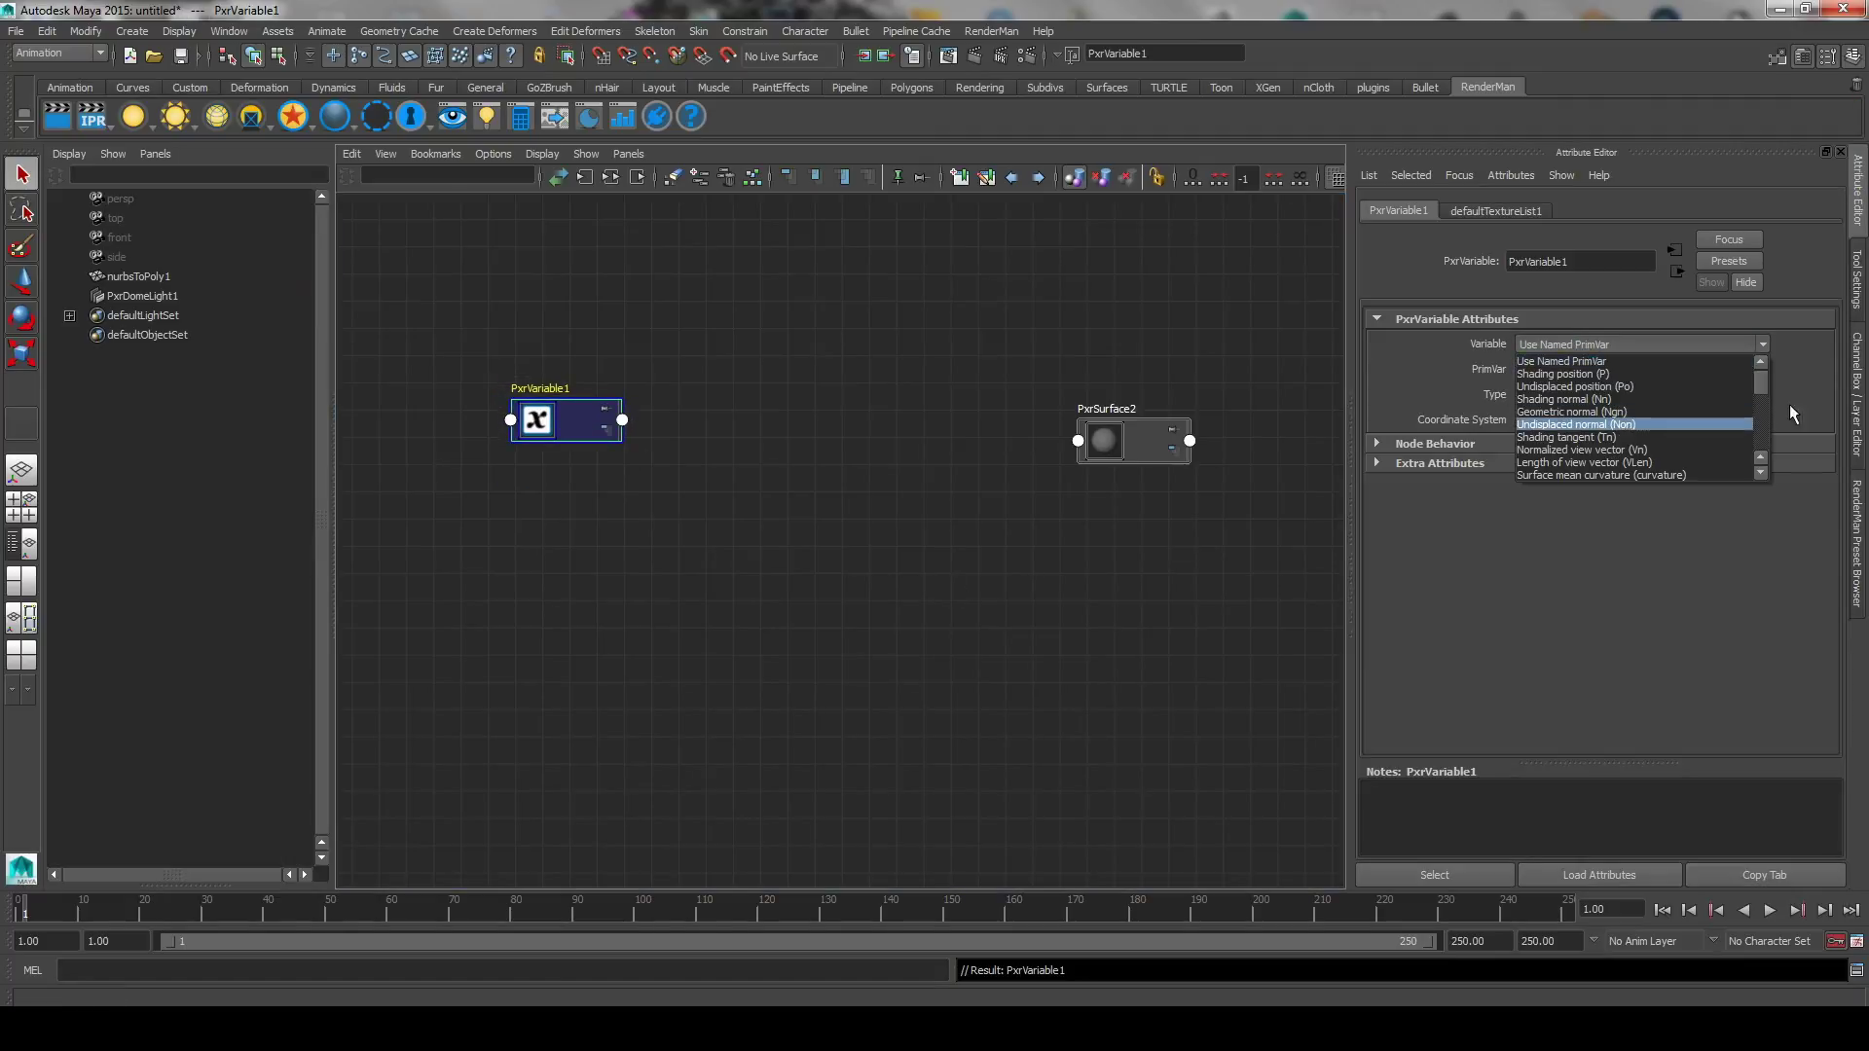
drag(1761, 387, 1750, 412)
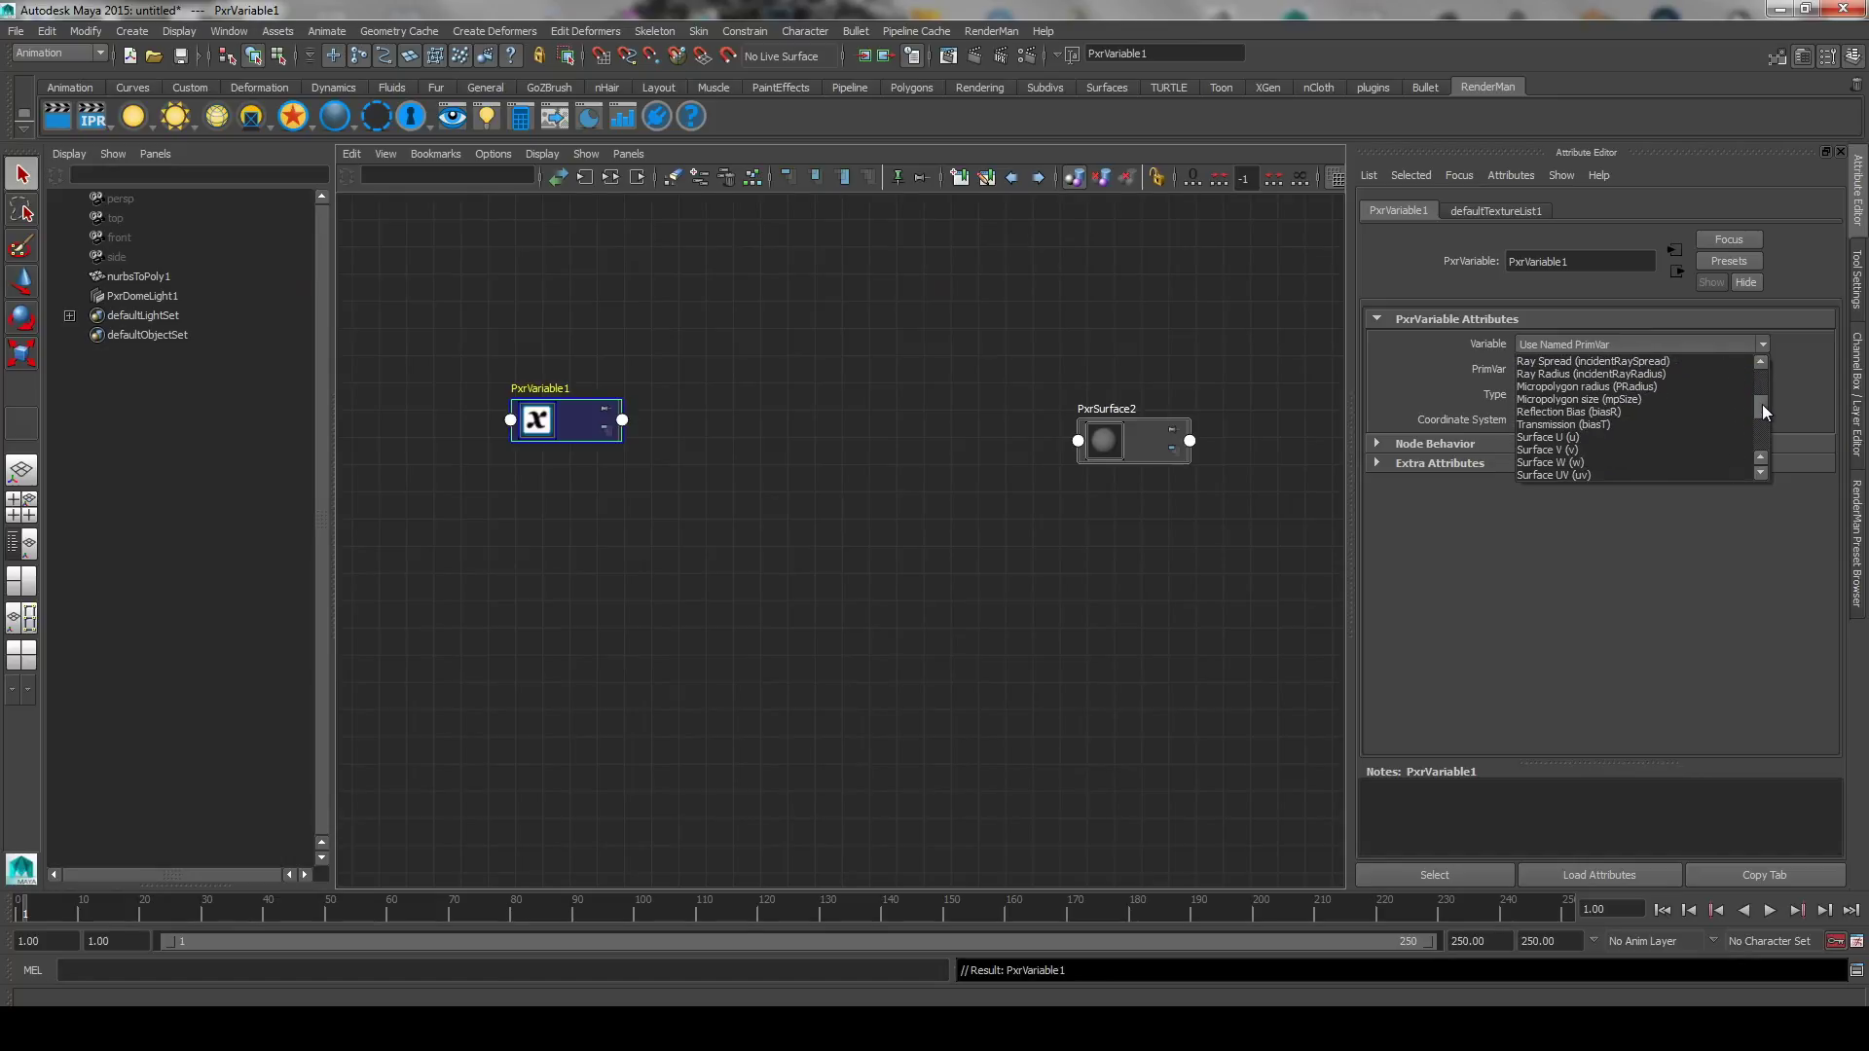
click(1655, 462)
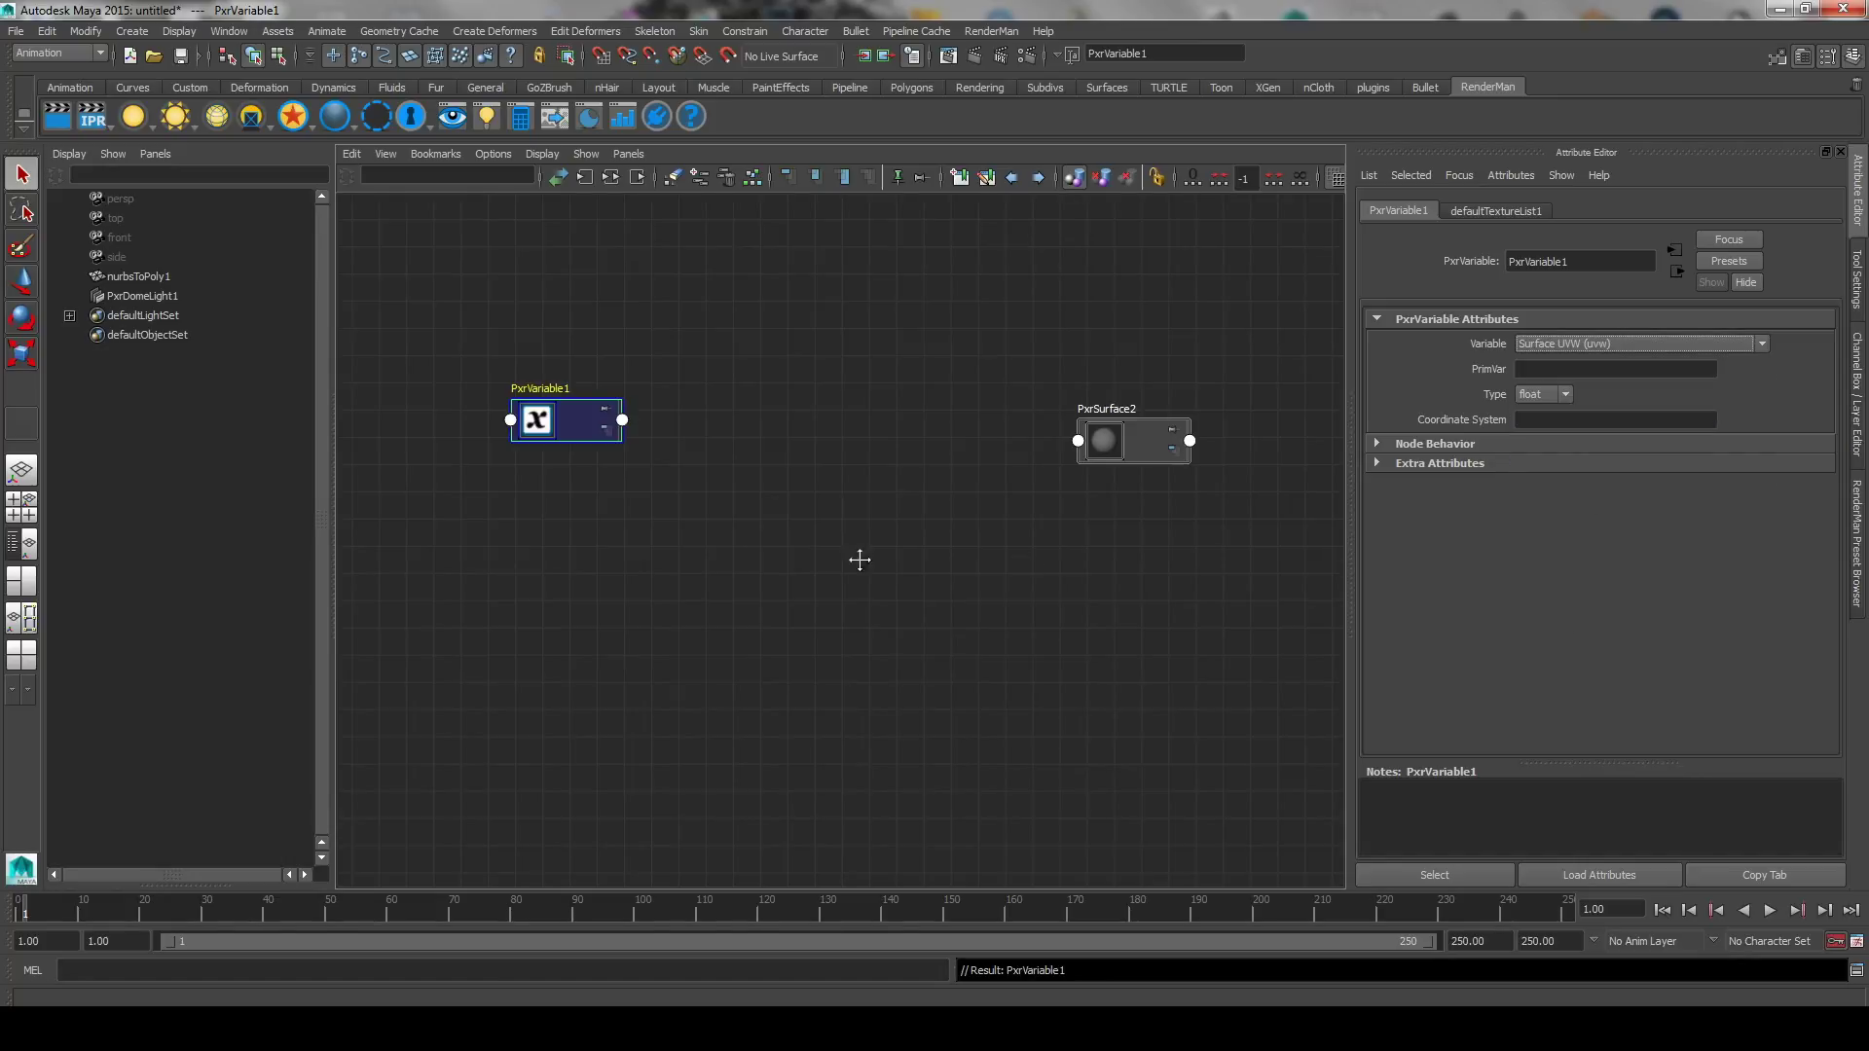
click(713, 450)
Create a PxrSeExpr node and connect PxrVariable1's resultRGB into its colorInput1.
key(Tab)
text(pxrs)
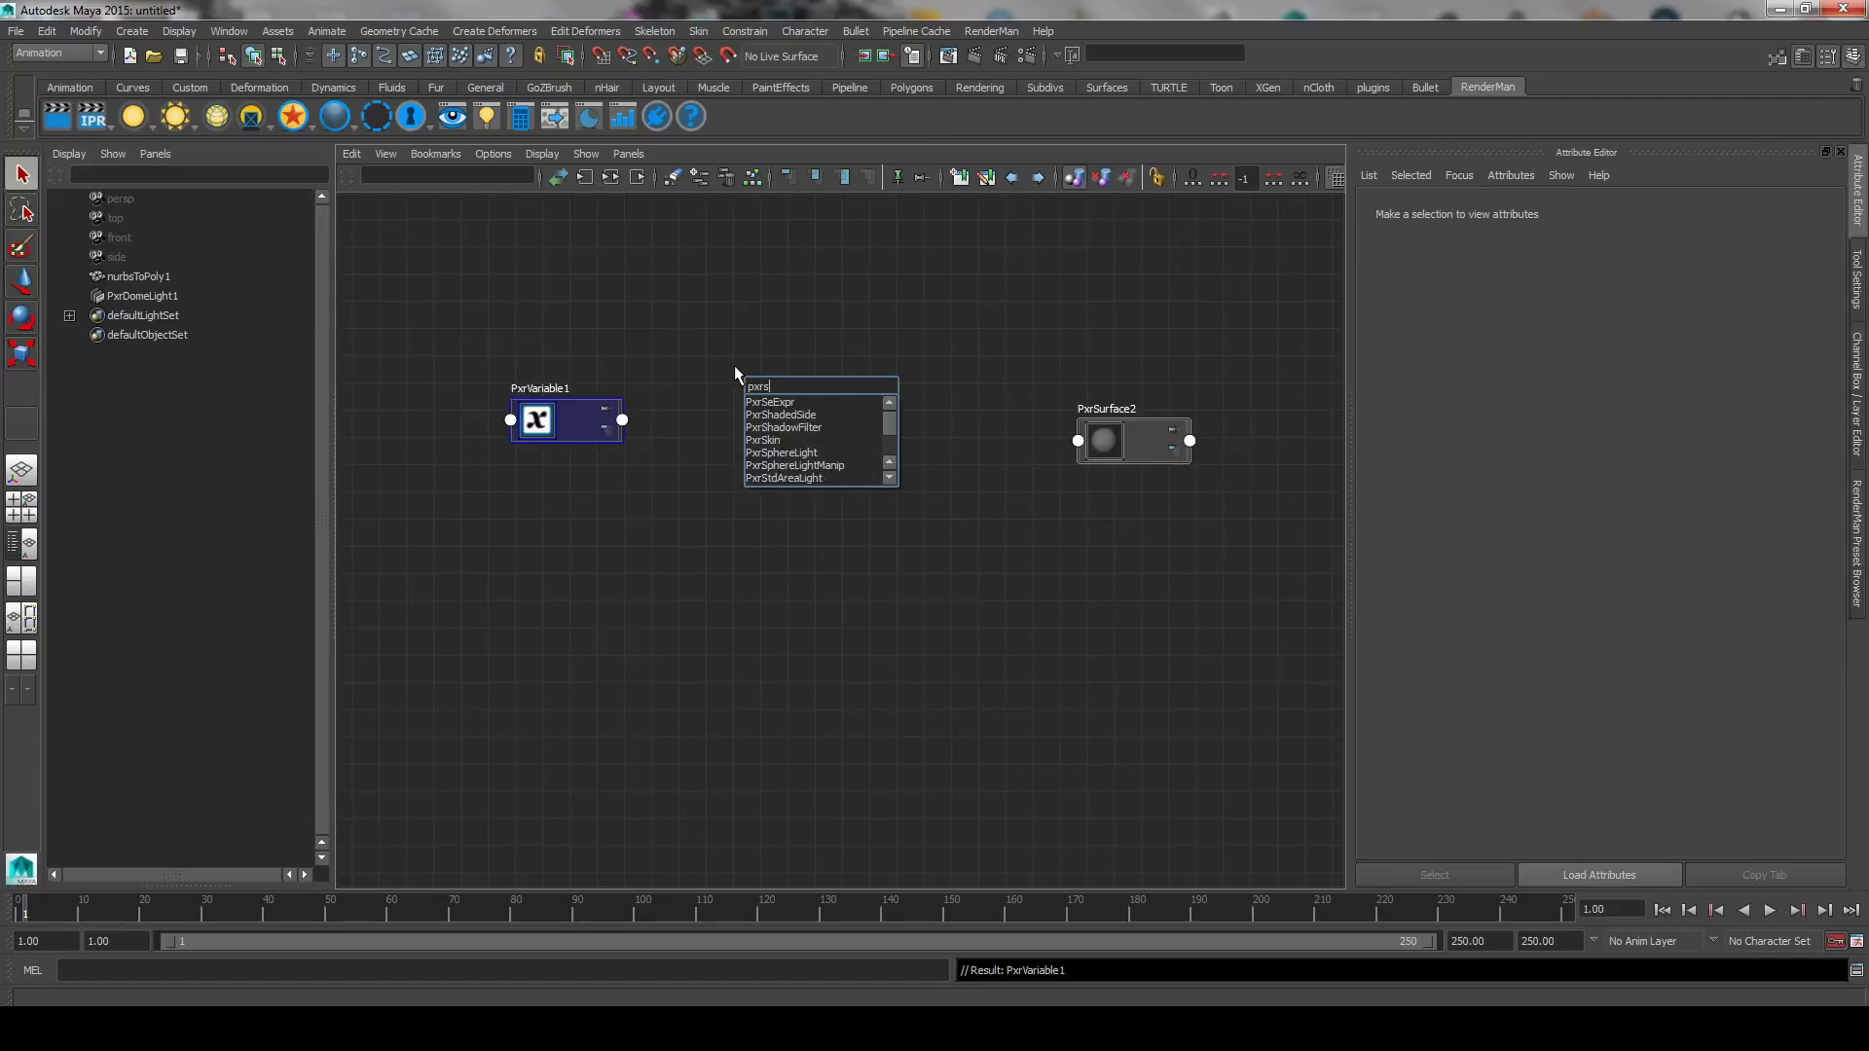
text(e)
key(Return)
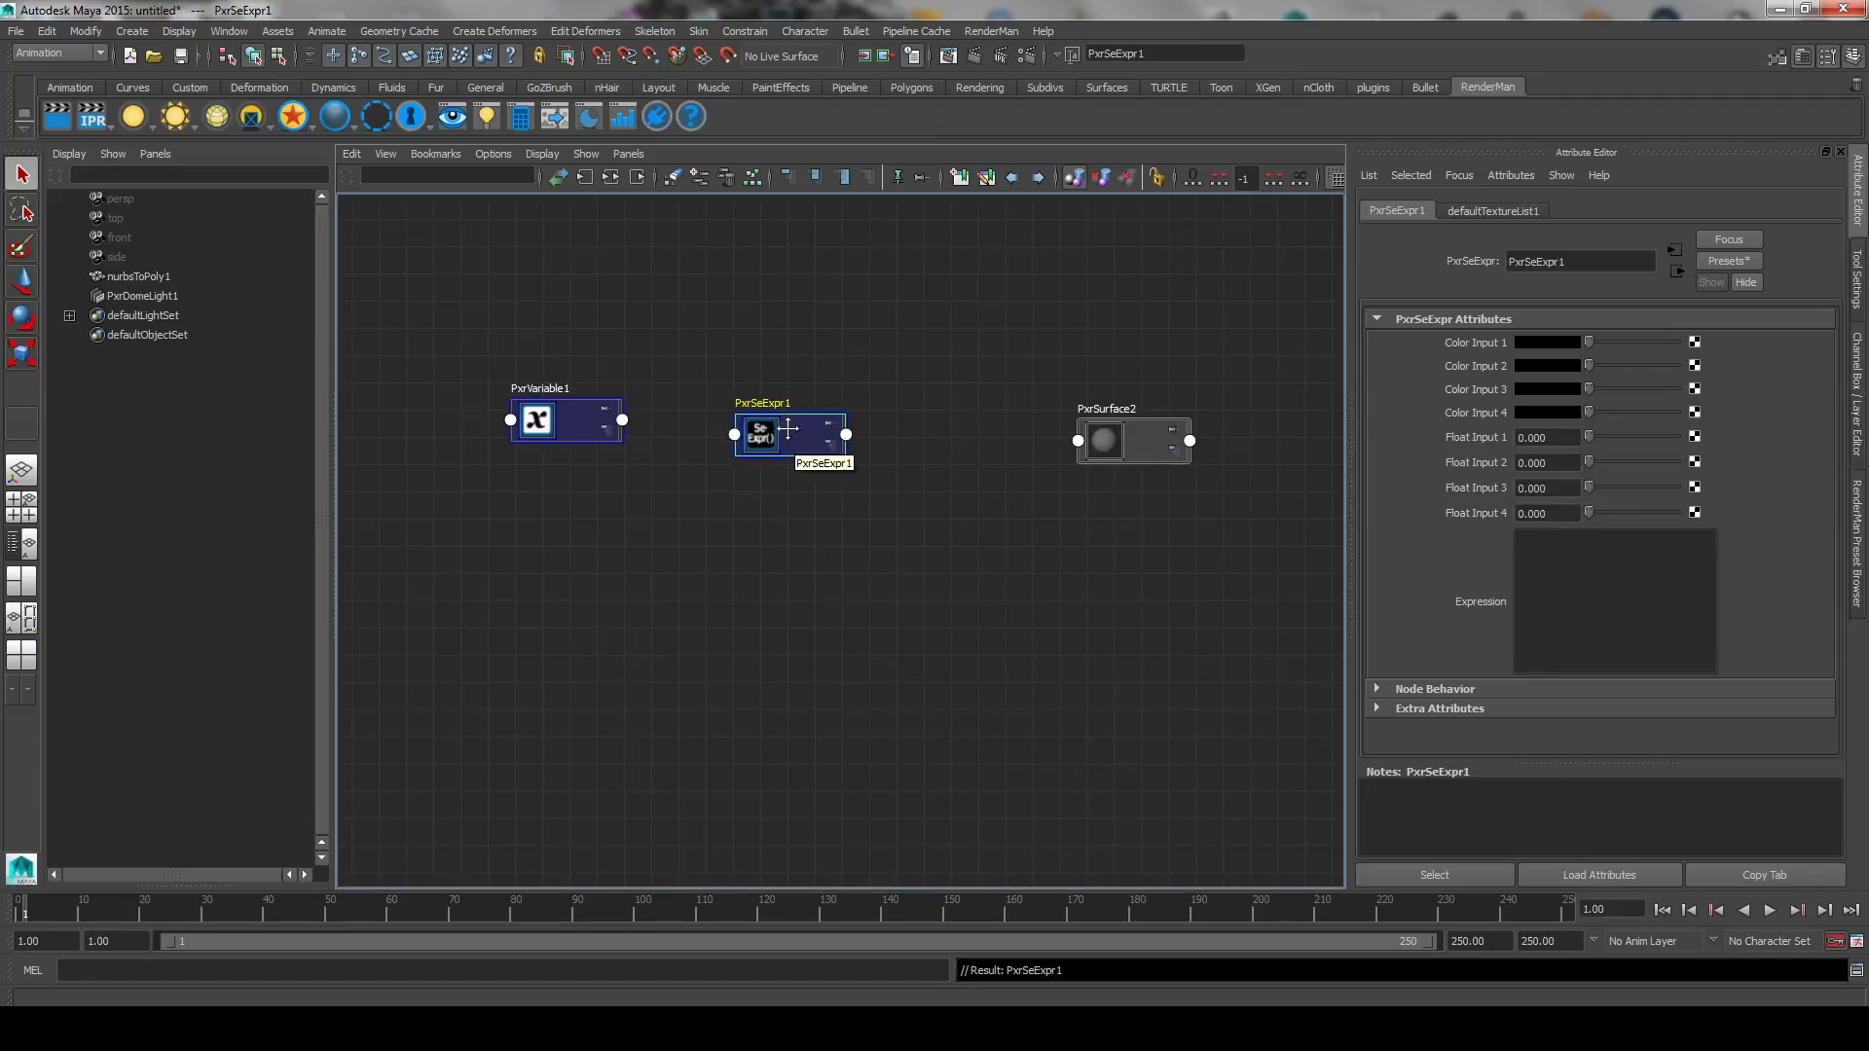
click(622, 419)
mouse_move(675, 505)
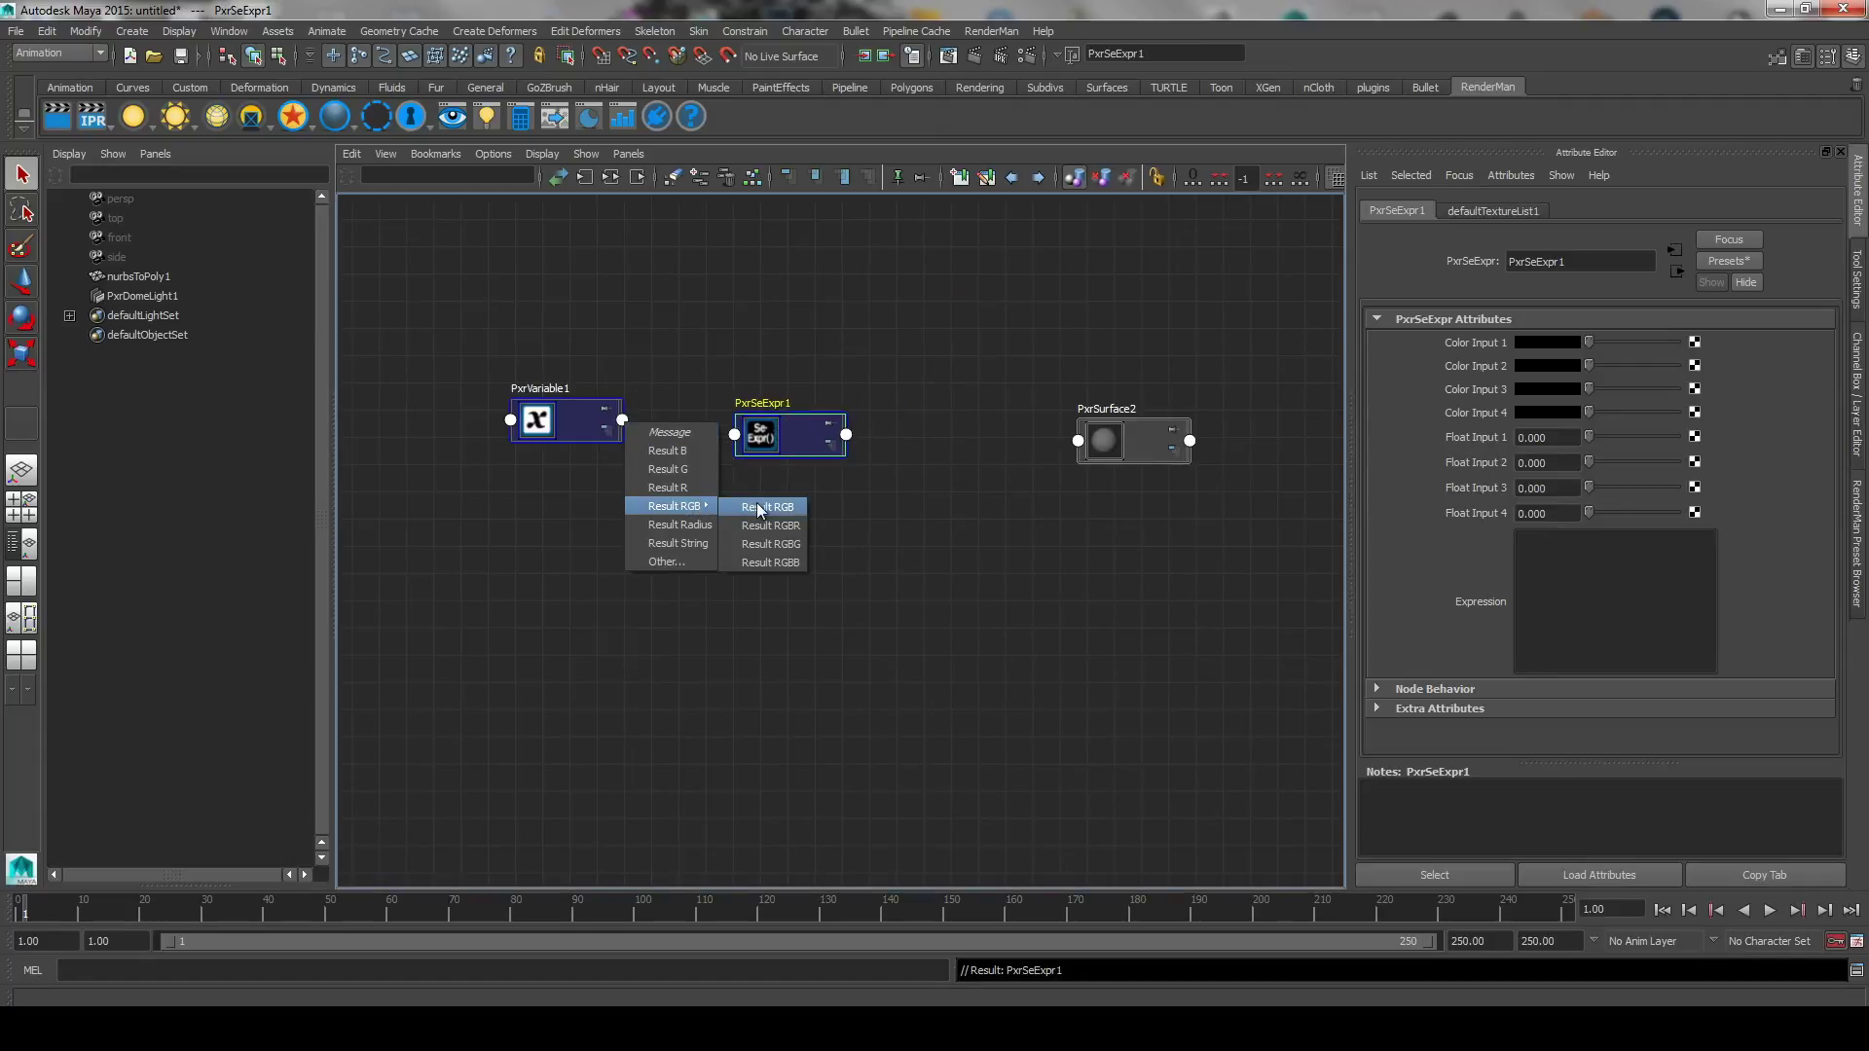
click(758, 509)
click(769, 448)
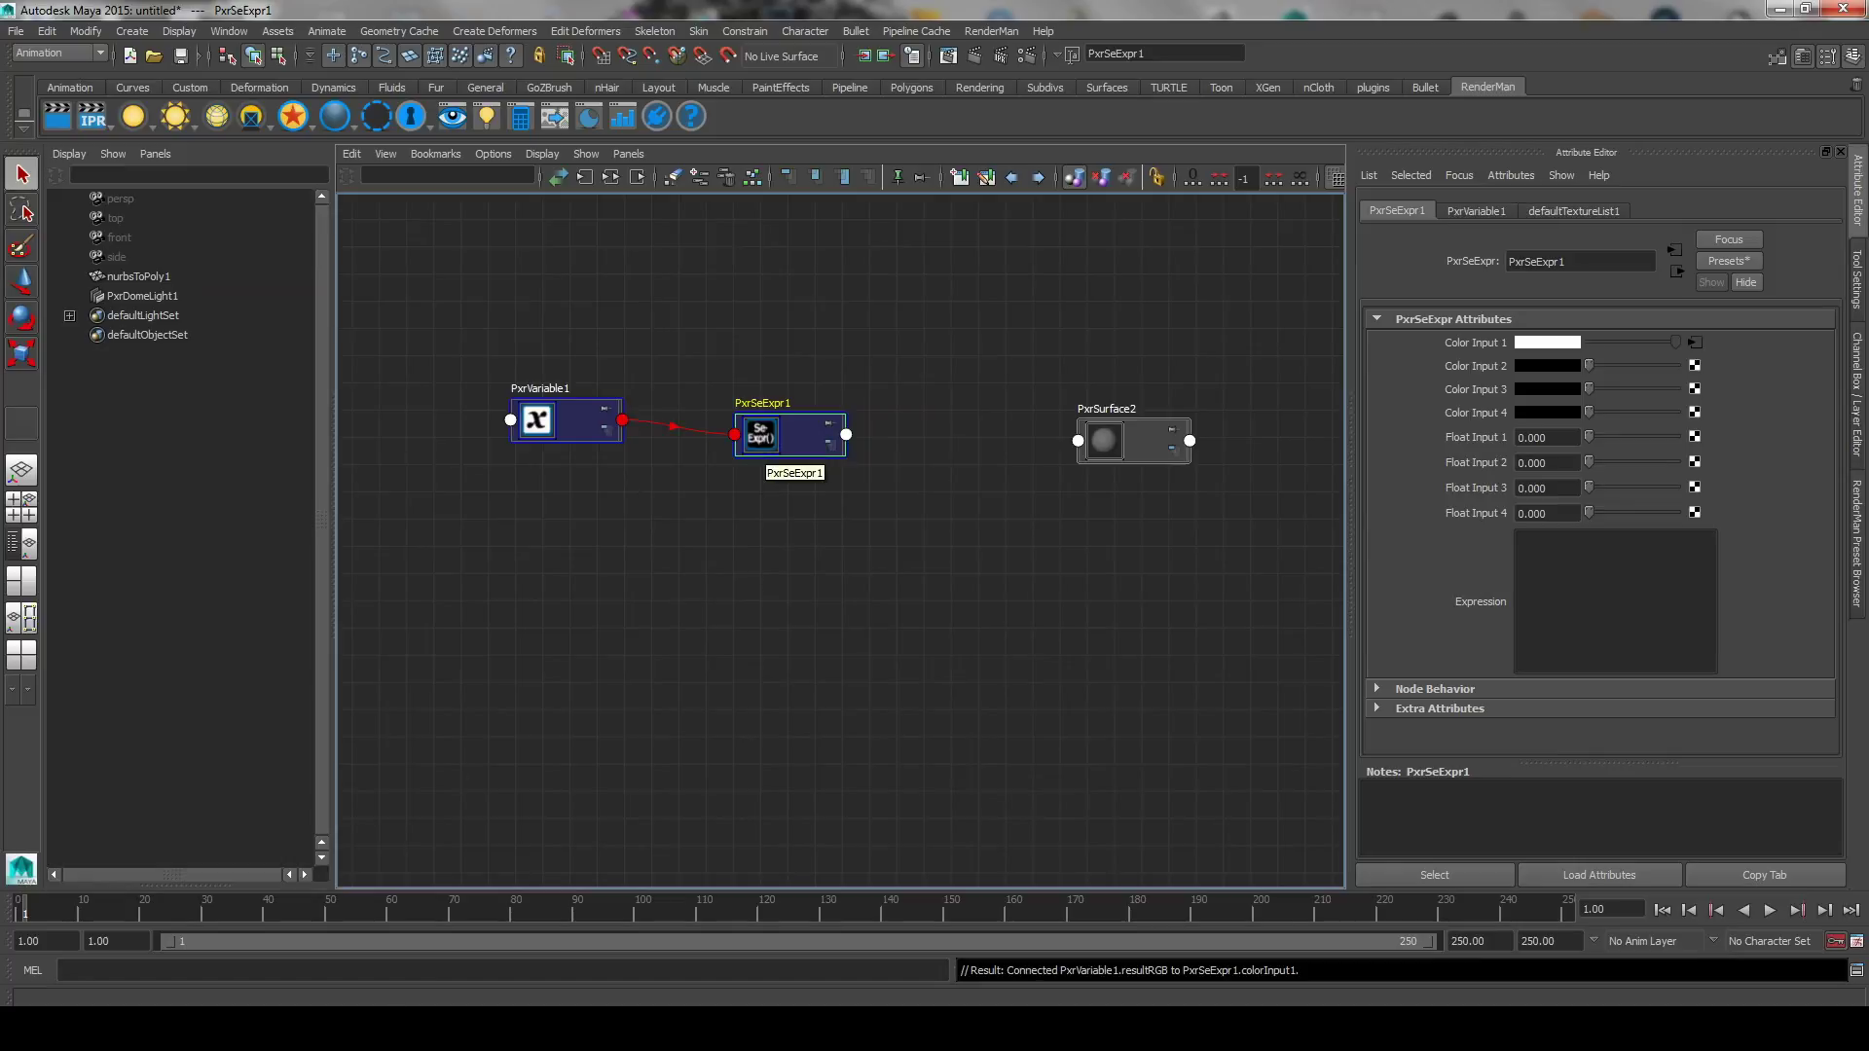
Copy the four-line expression code from Notepad++.
key(alt+Tab)
click(766, 424)
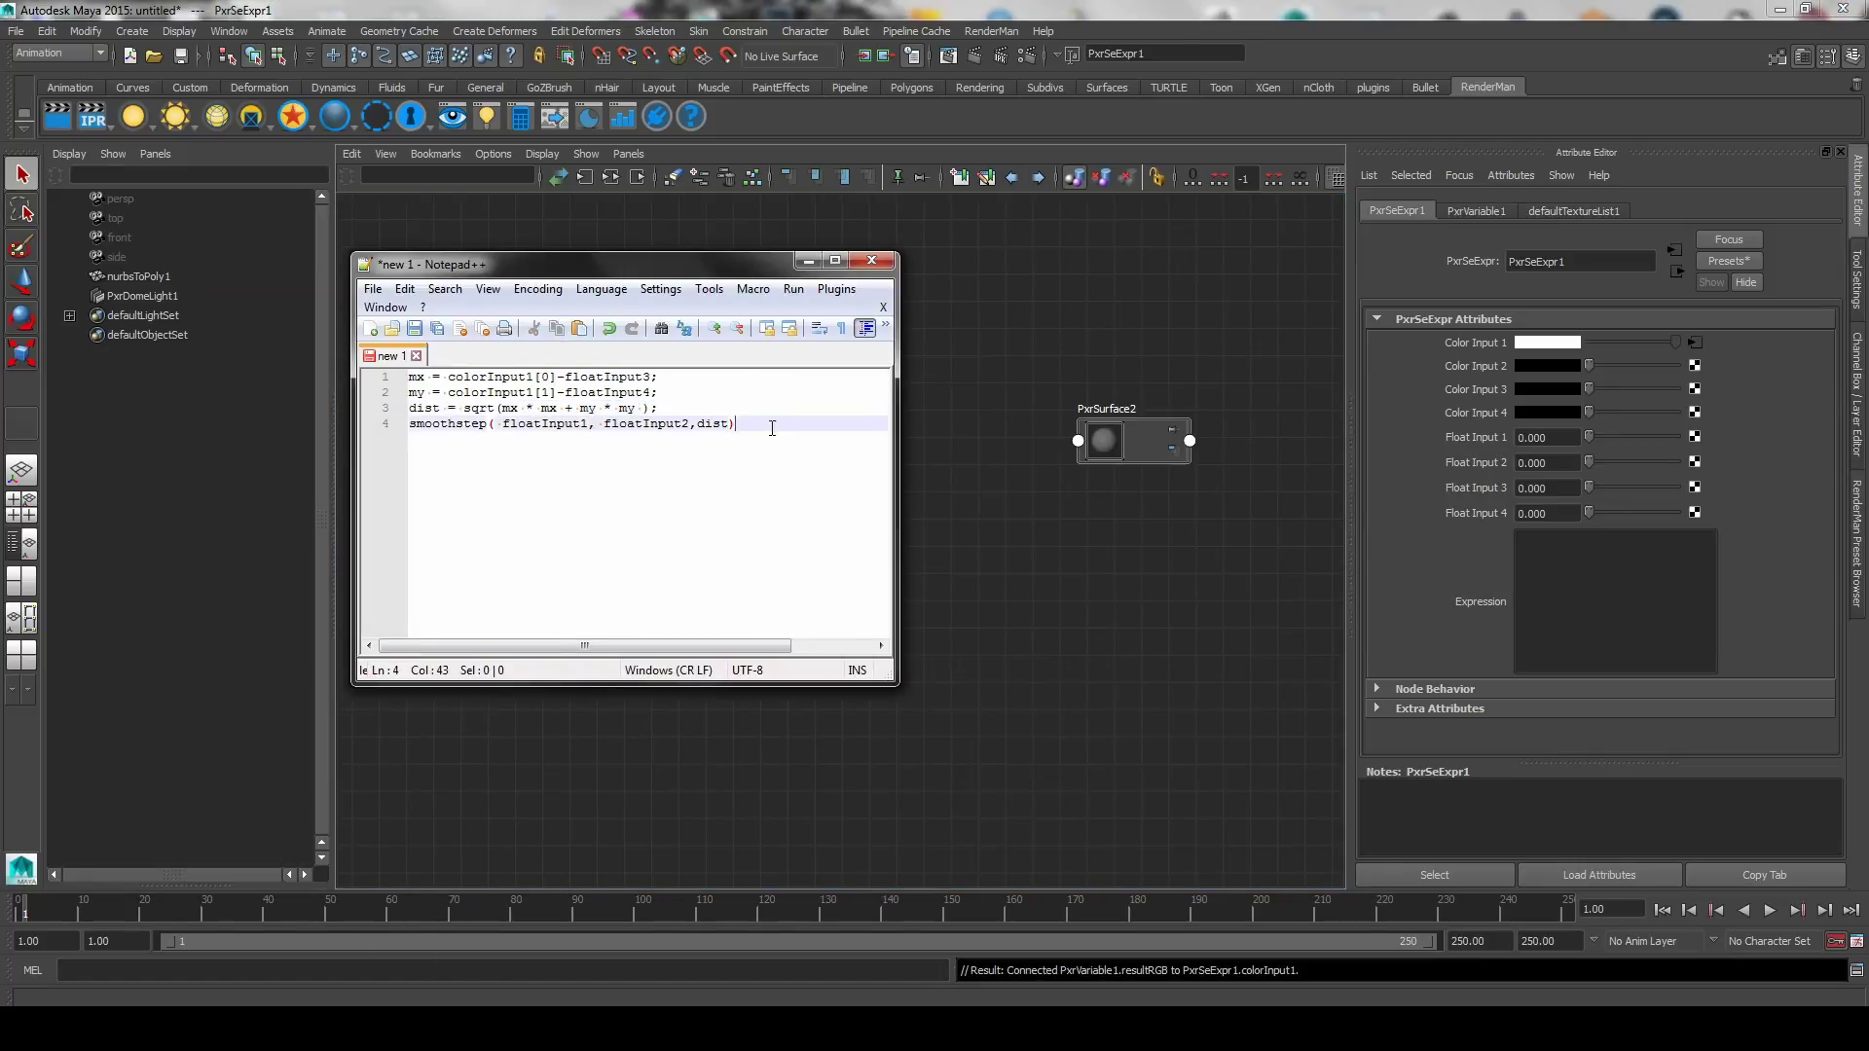
drag(772, 428, 380, 377)
key(ctrl+c)
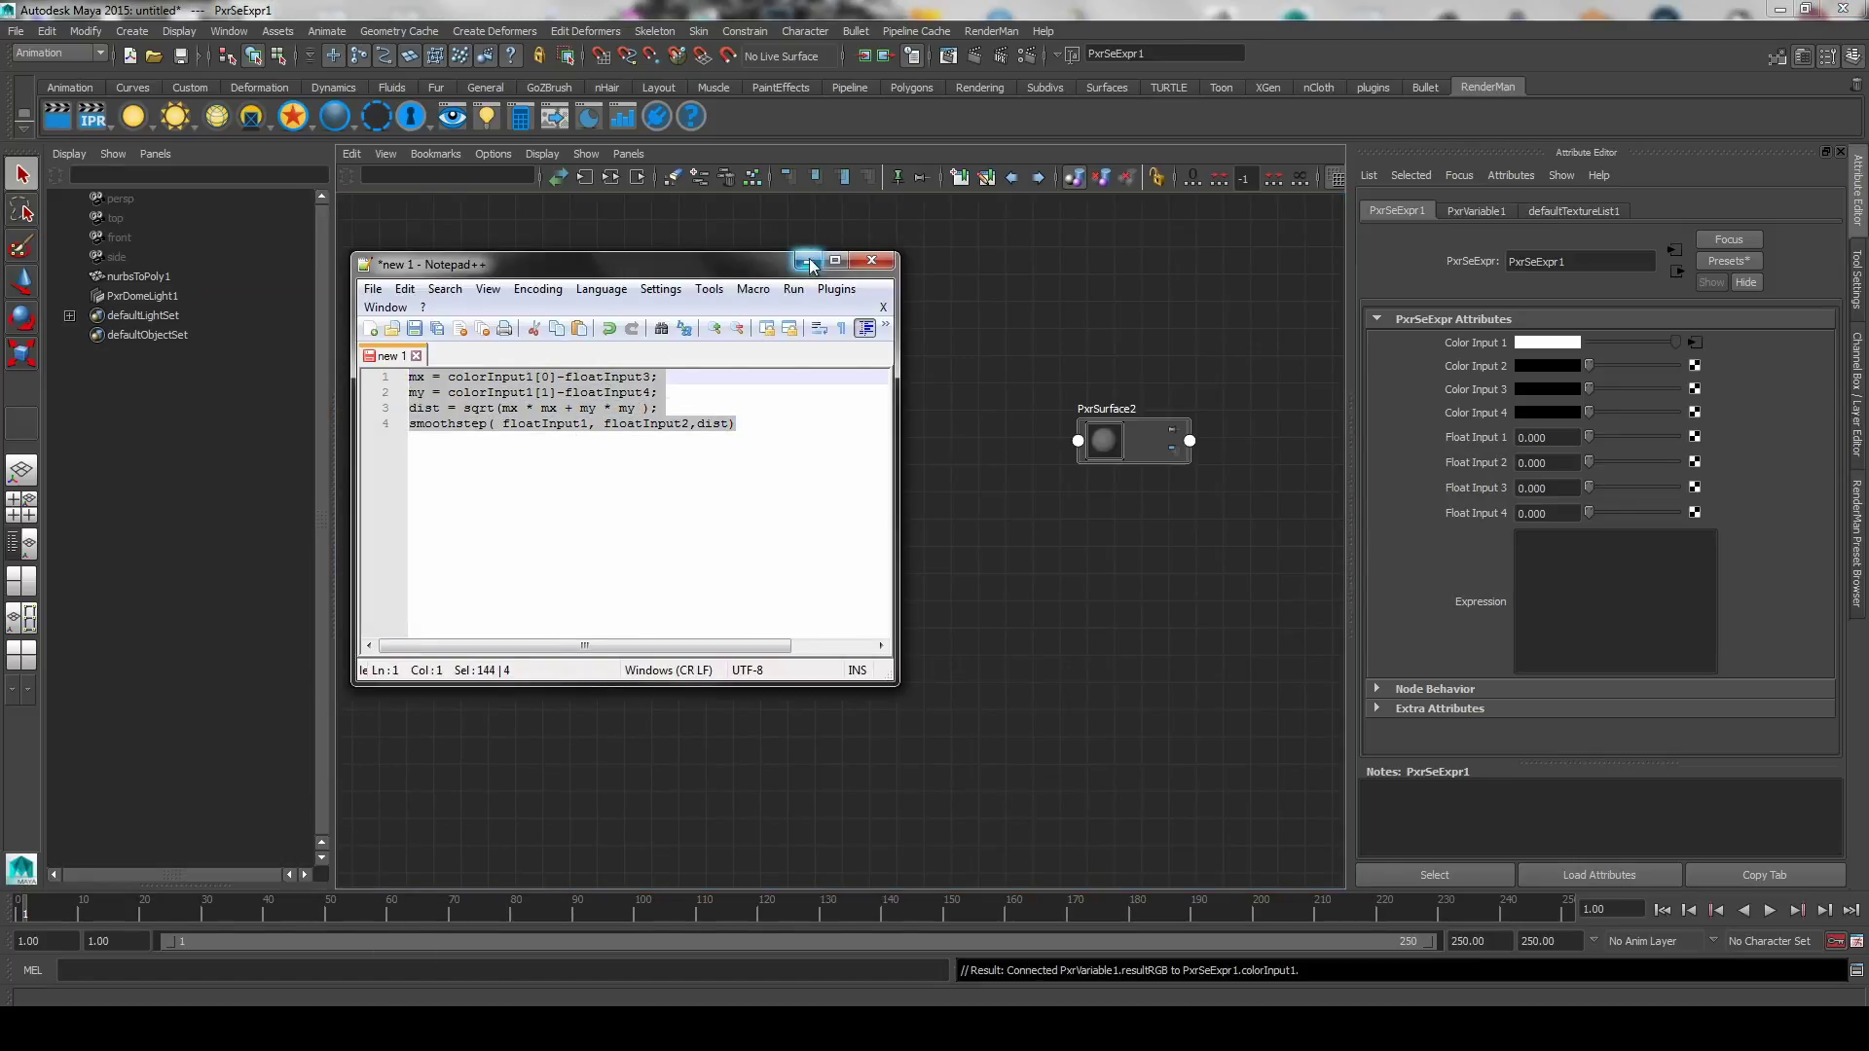
click(808, 261)
Paste the smoothstep distance expression into PxrSeExpr1's Expression field.
click(1603, 552)
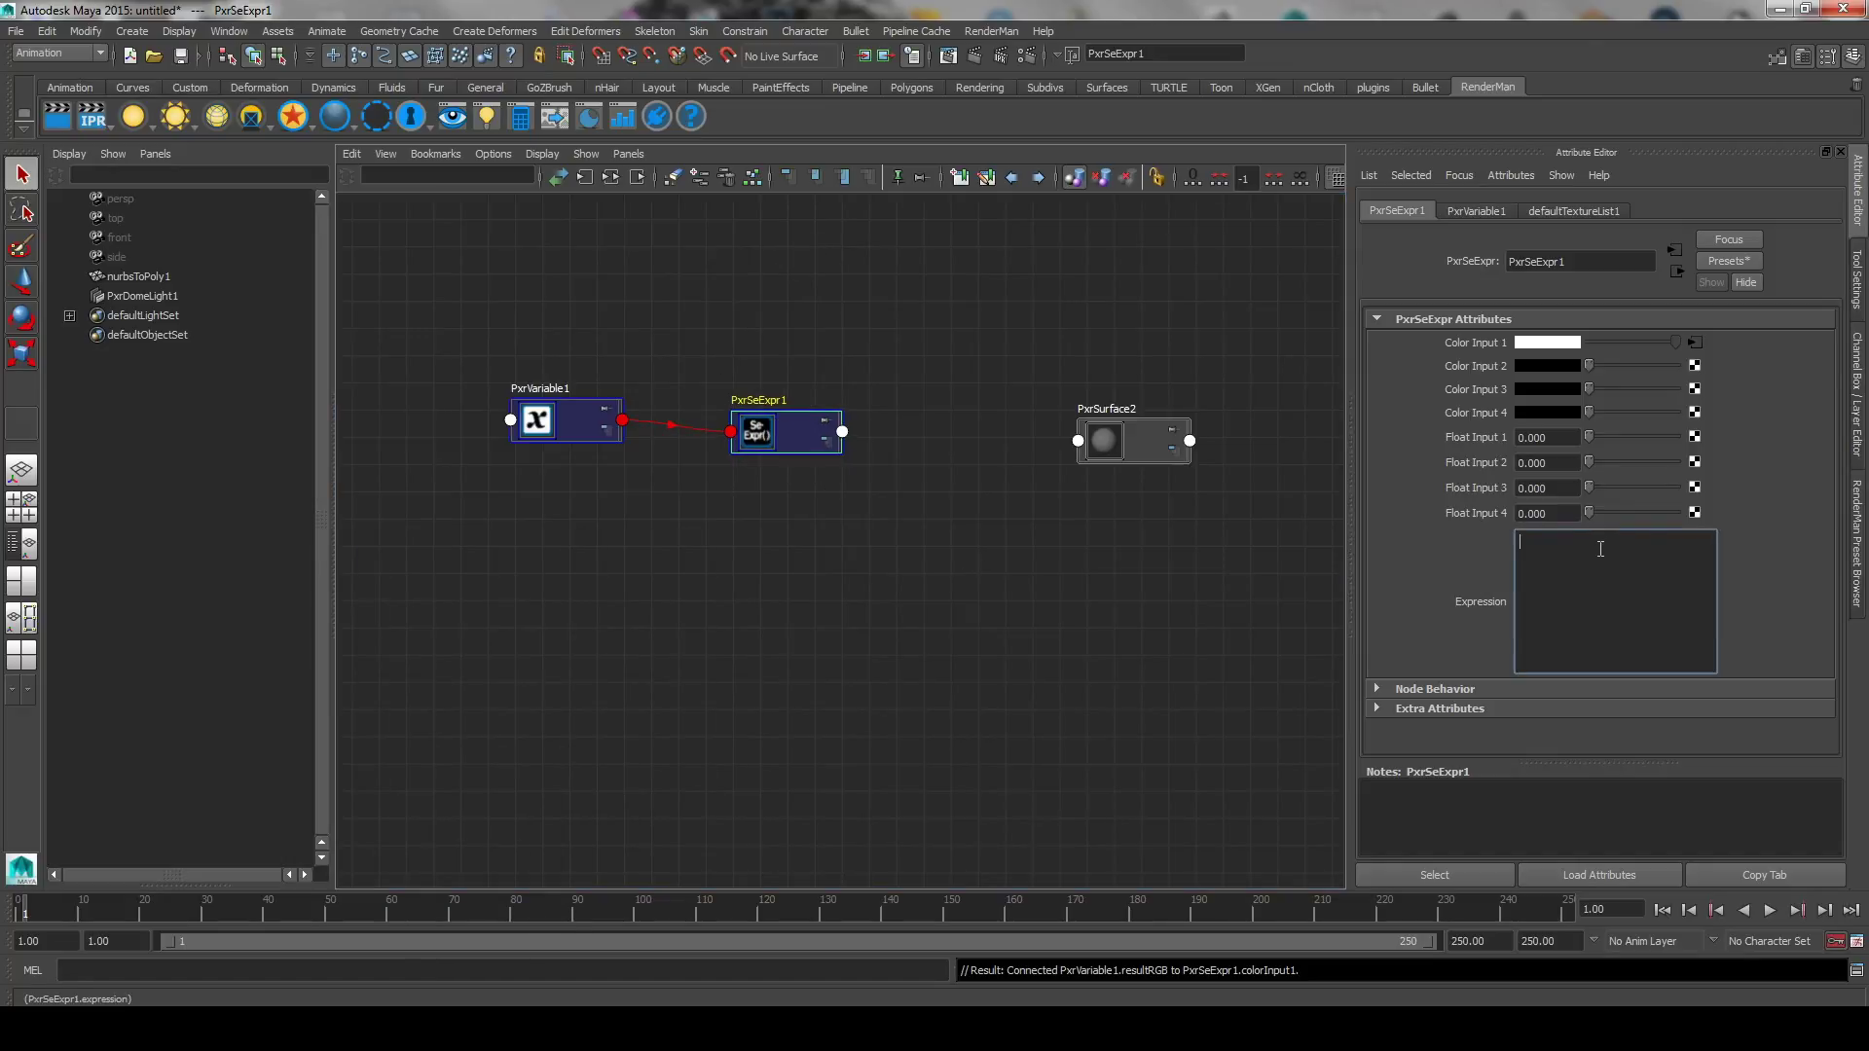
key(ctrl+v)
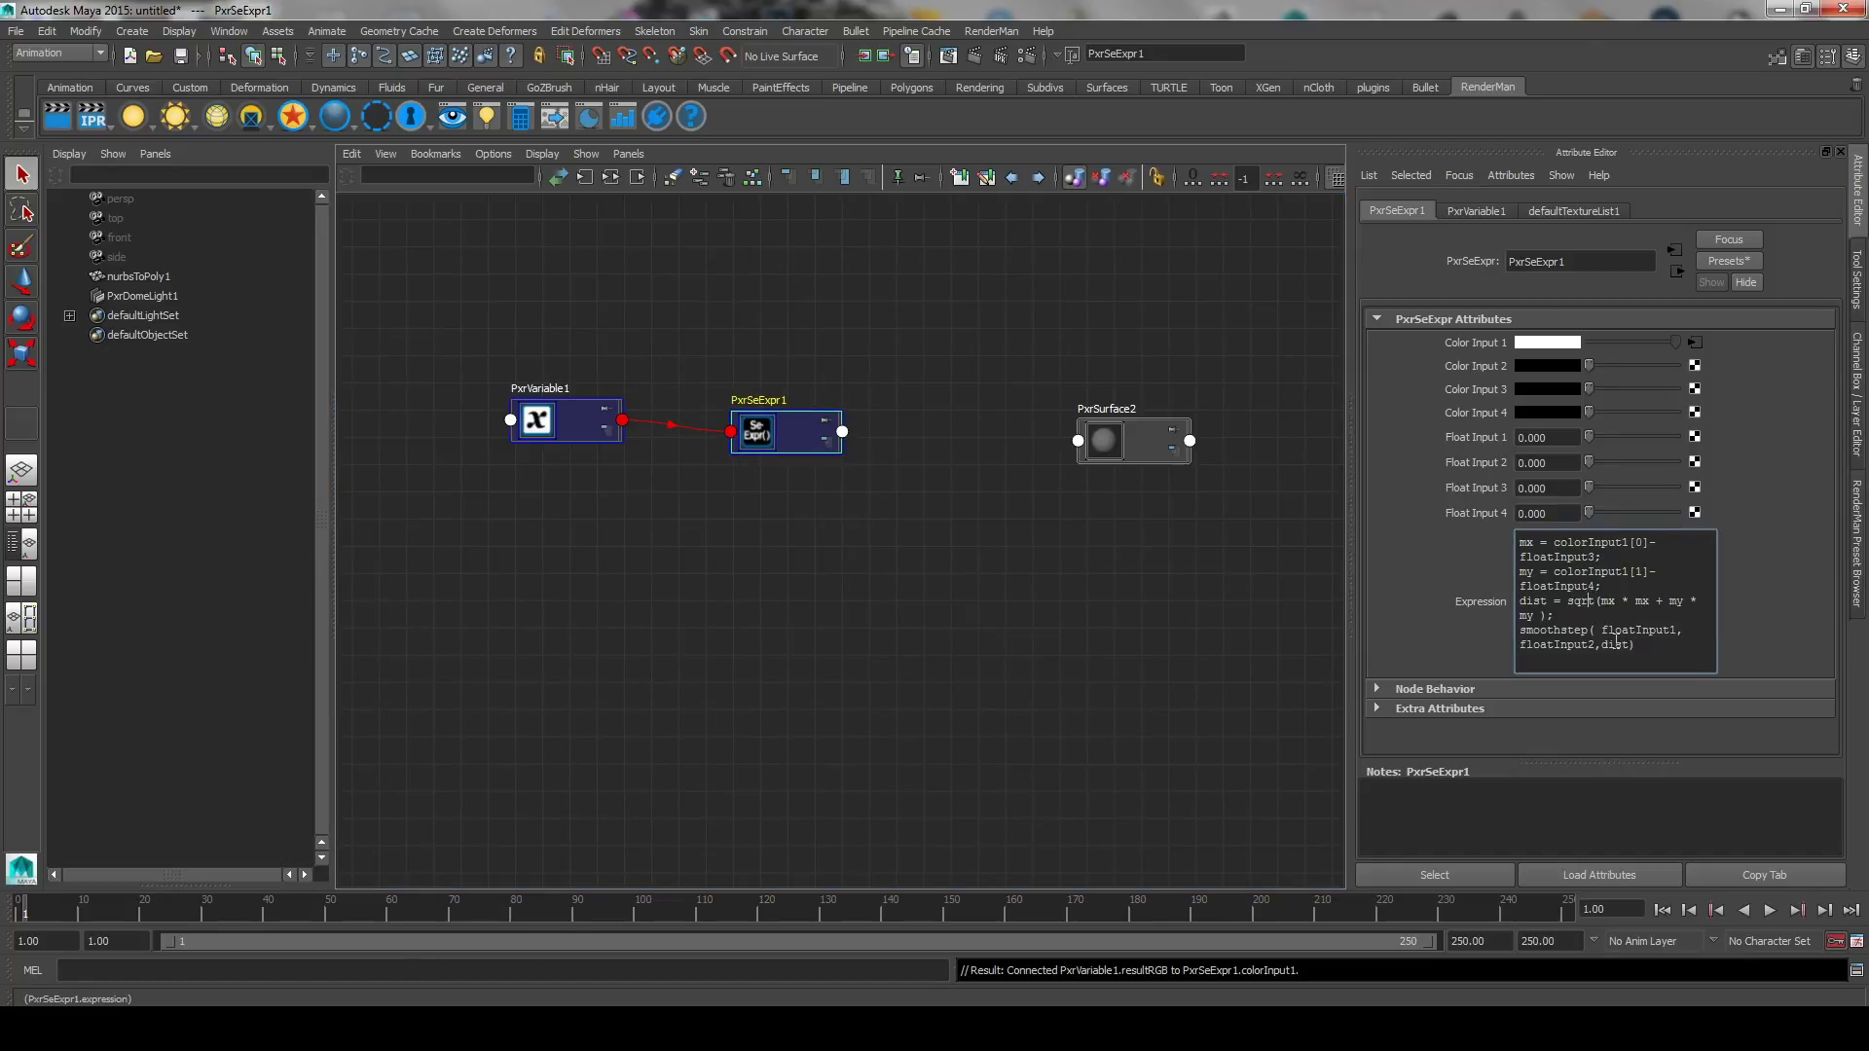
drag(785, 443, 779, 433)
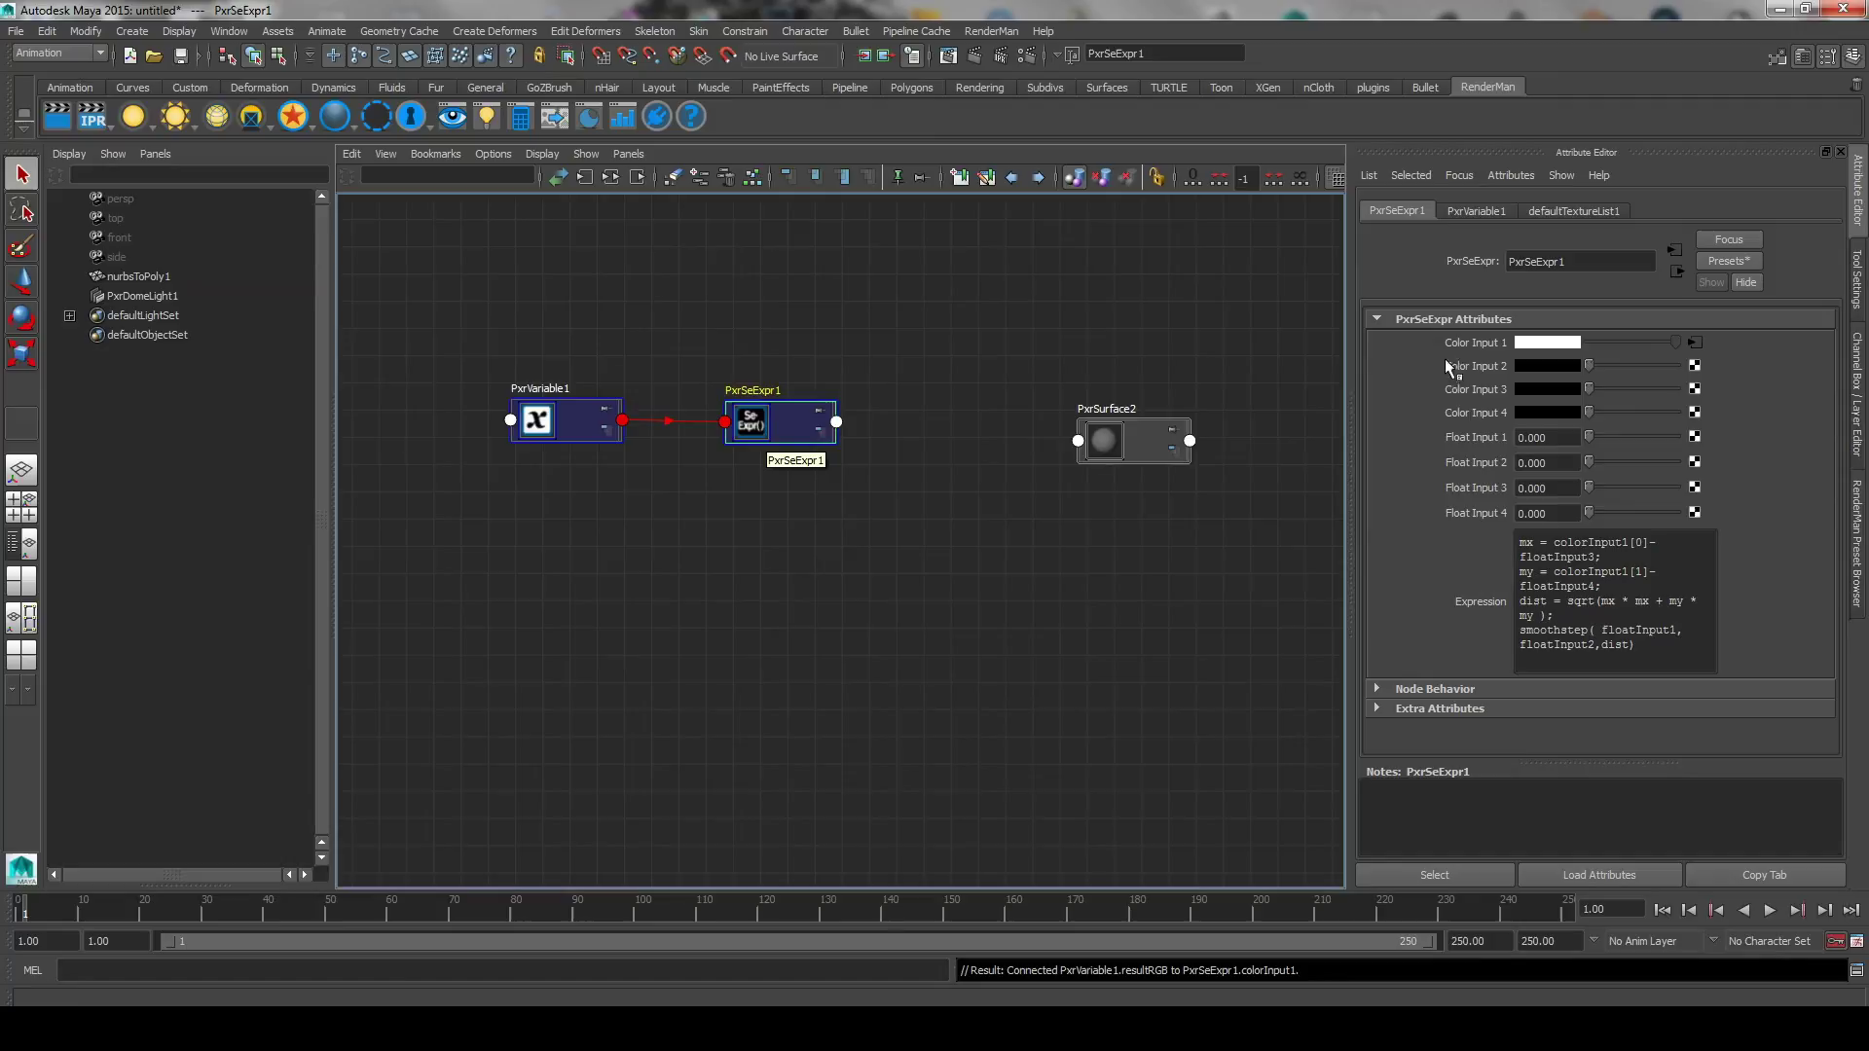
Set PxrSeExpr1's Float Inputs 2, 3 and 4 to 1, 0.5 and 0.5.
click(1561, 441)
key(Tab)
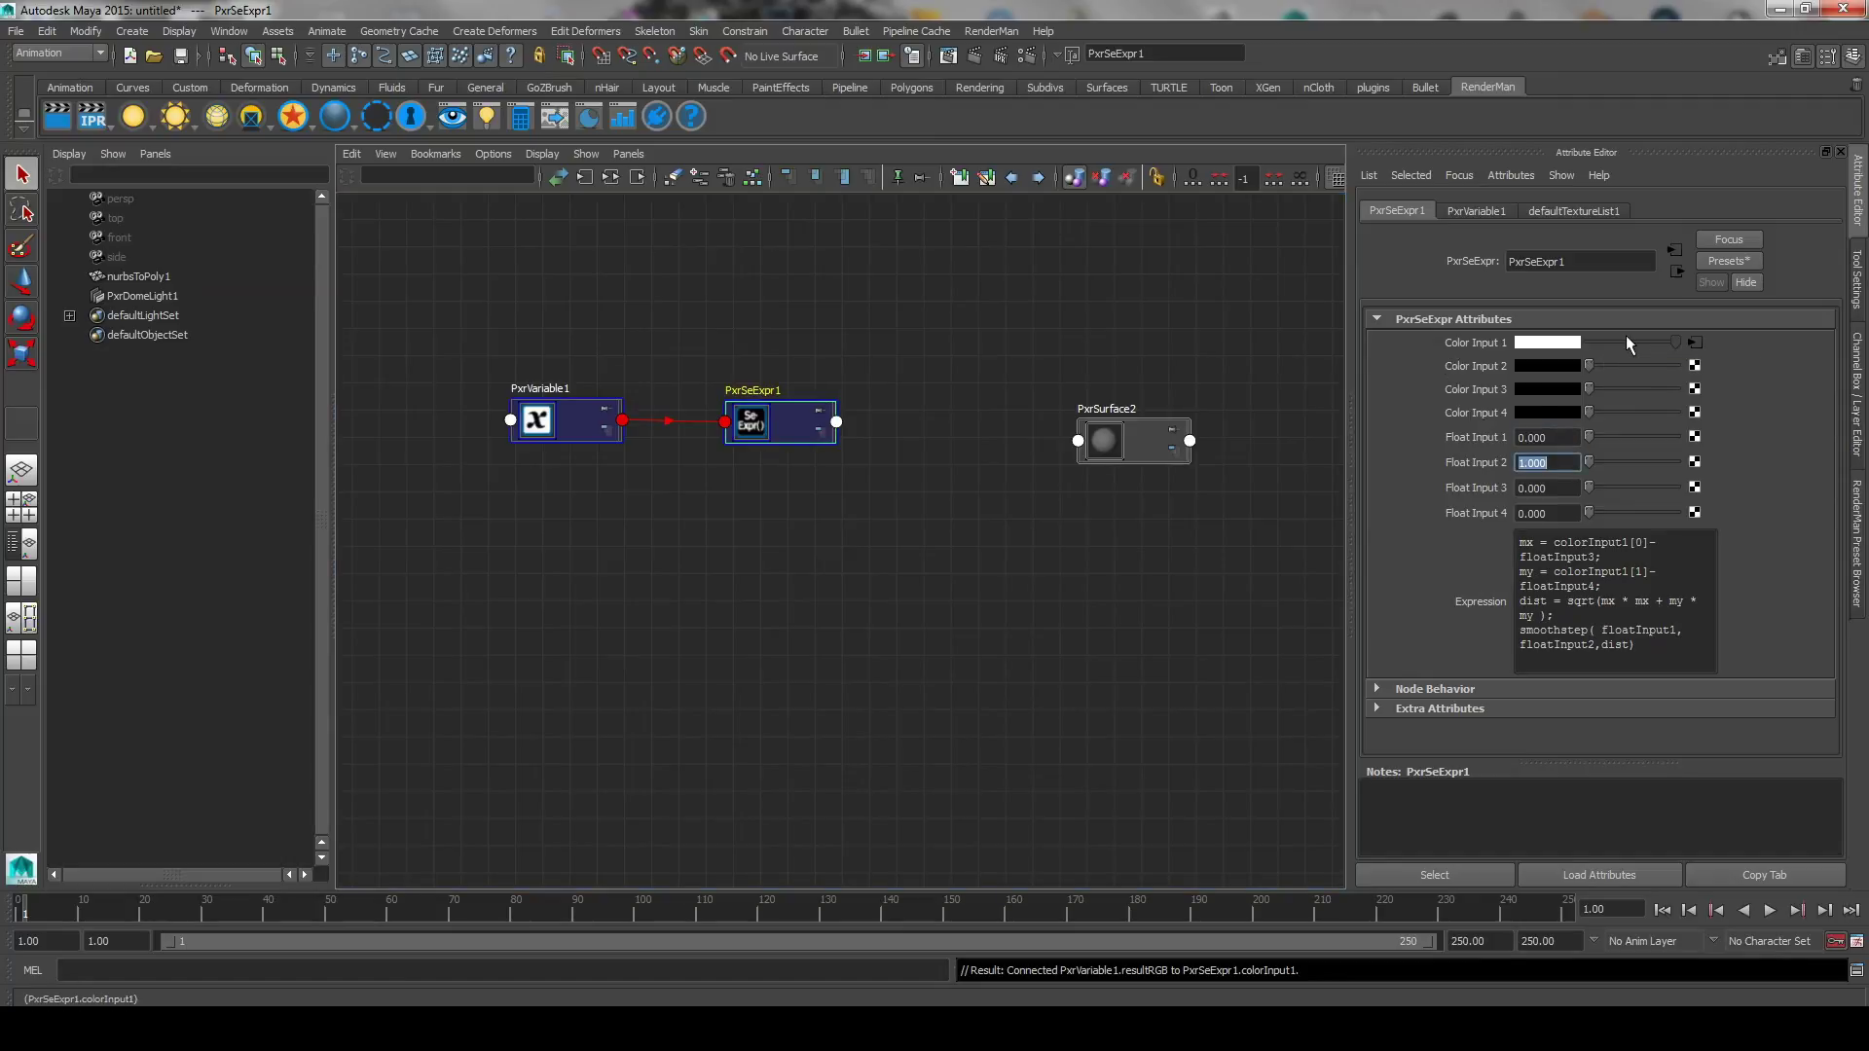
key(Tab)
text(0.5)
key(Tab)
text(0.5)
key(Return)
click(788, 422)
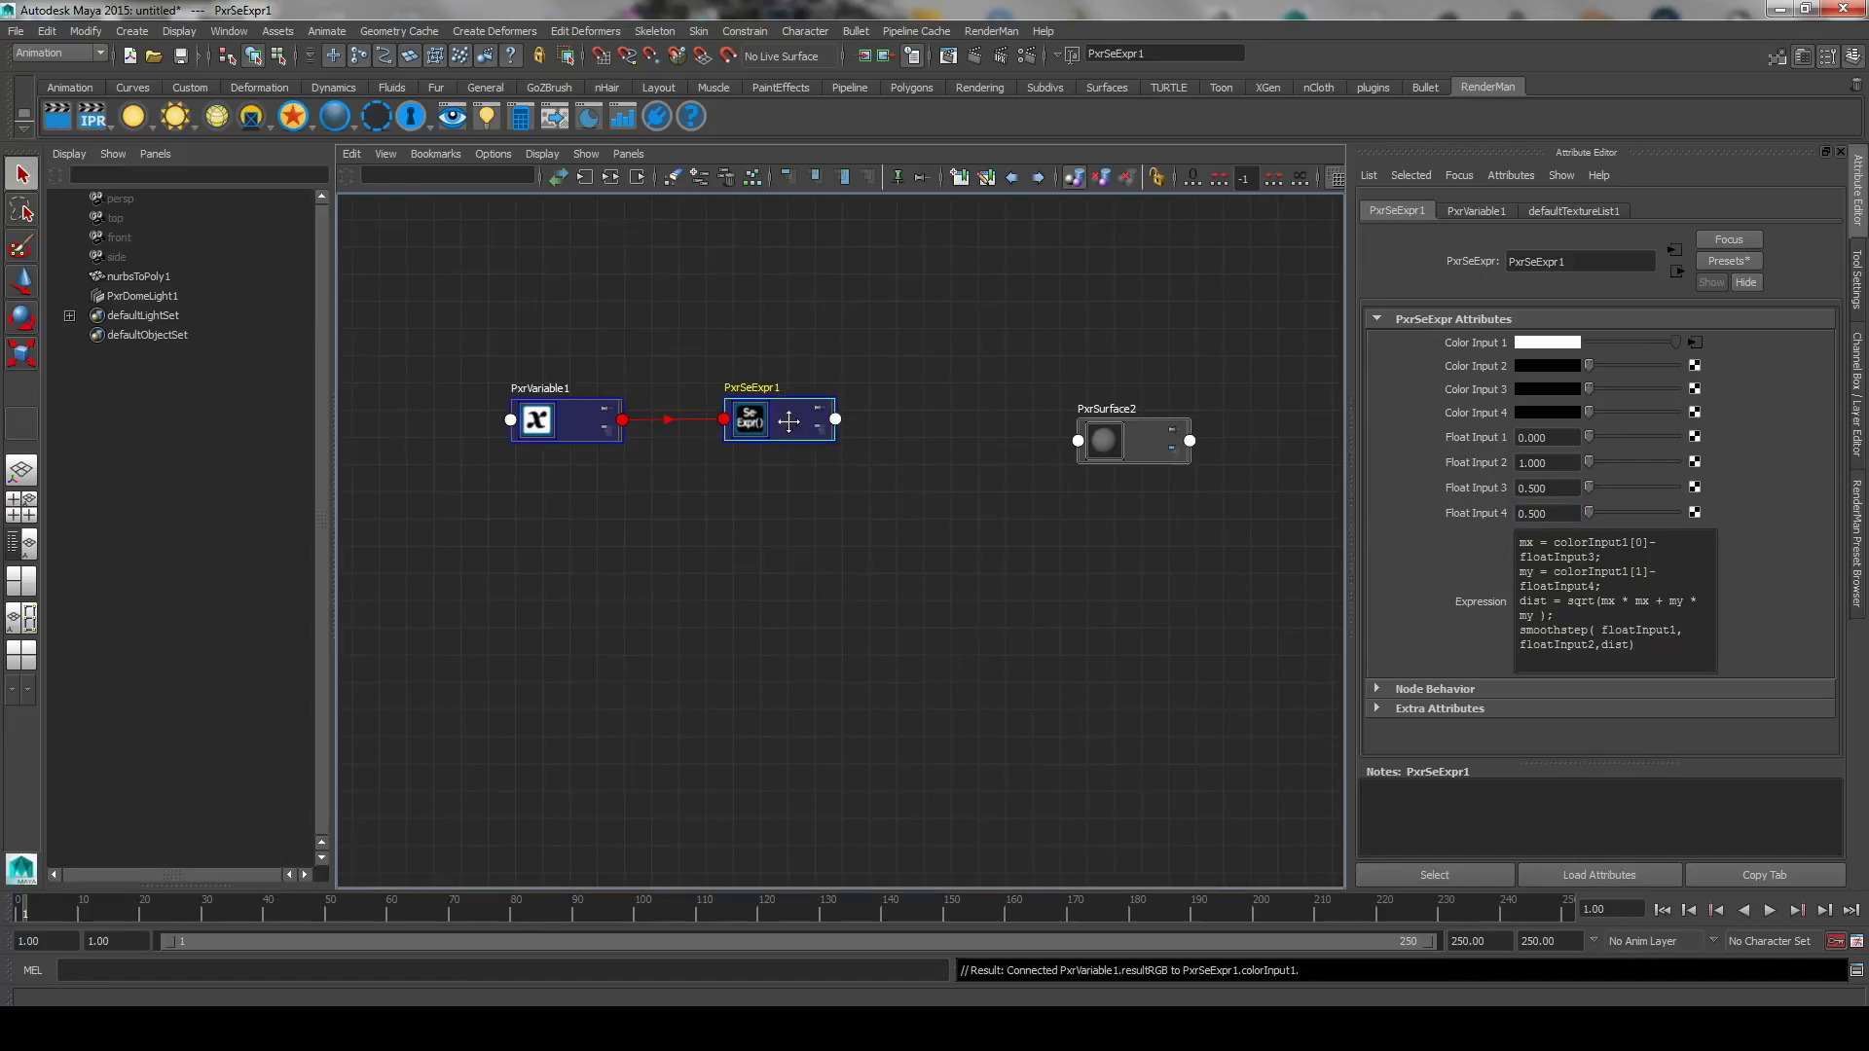
click(920, 440)
key(Tab)
Create a PxrMix node and drive its Mix with PxrSeExpr1's Result R.
text(pxr)
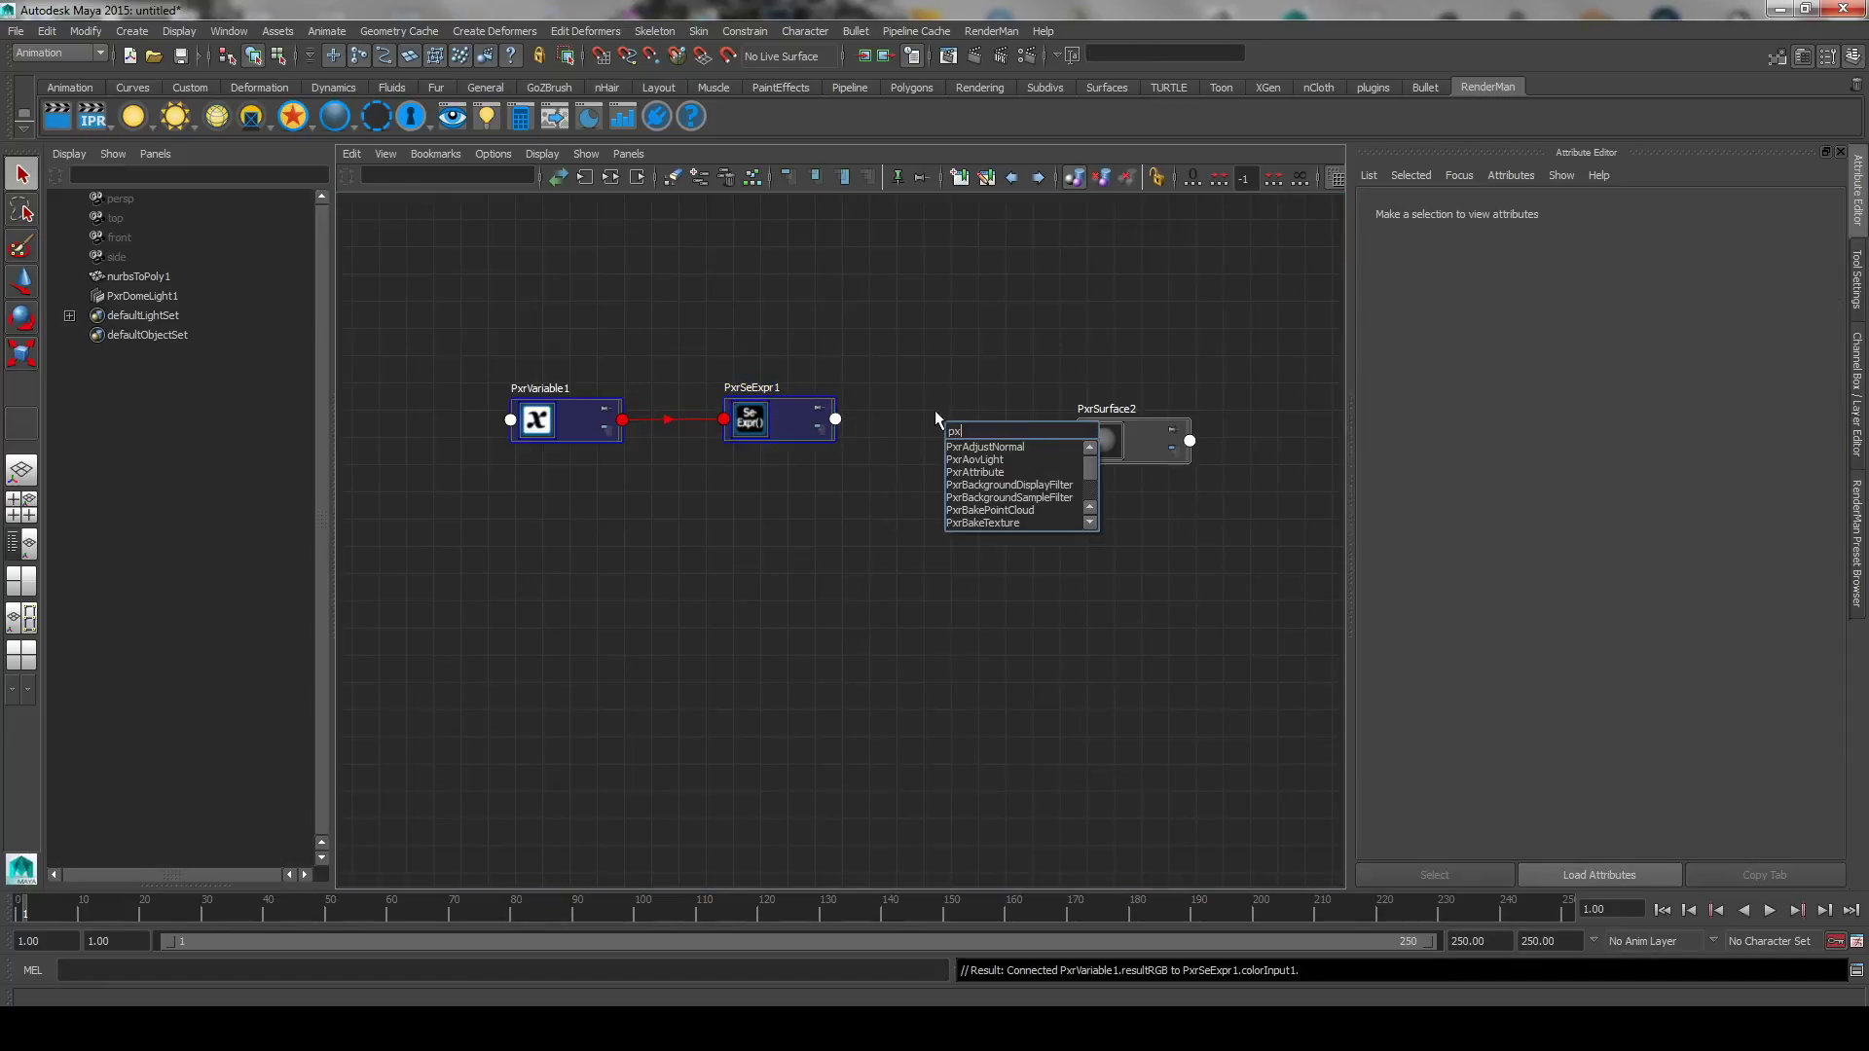
text(mix)
key(Return)
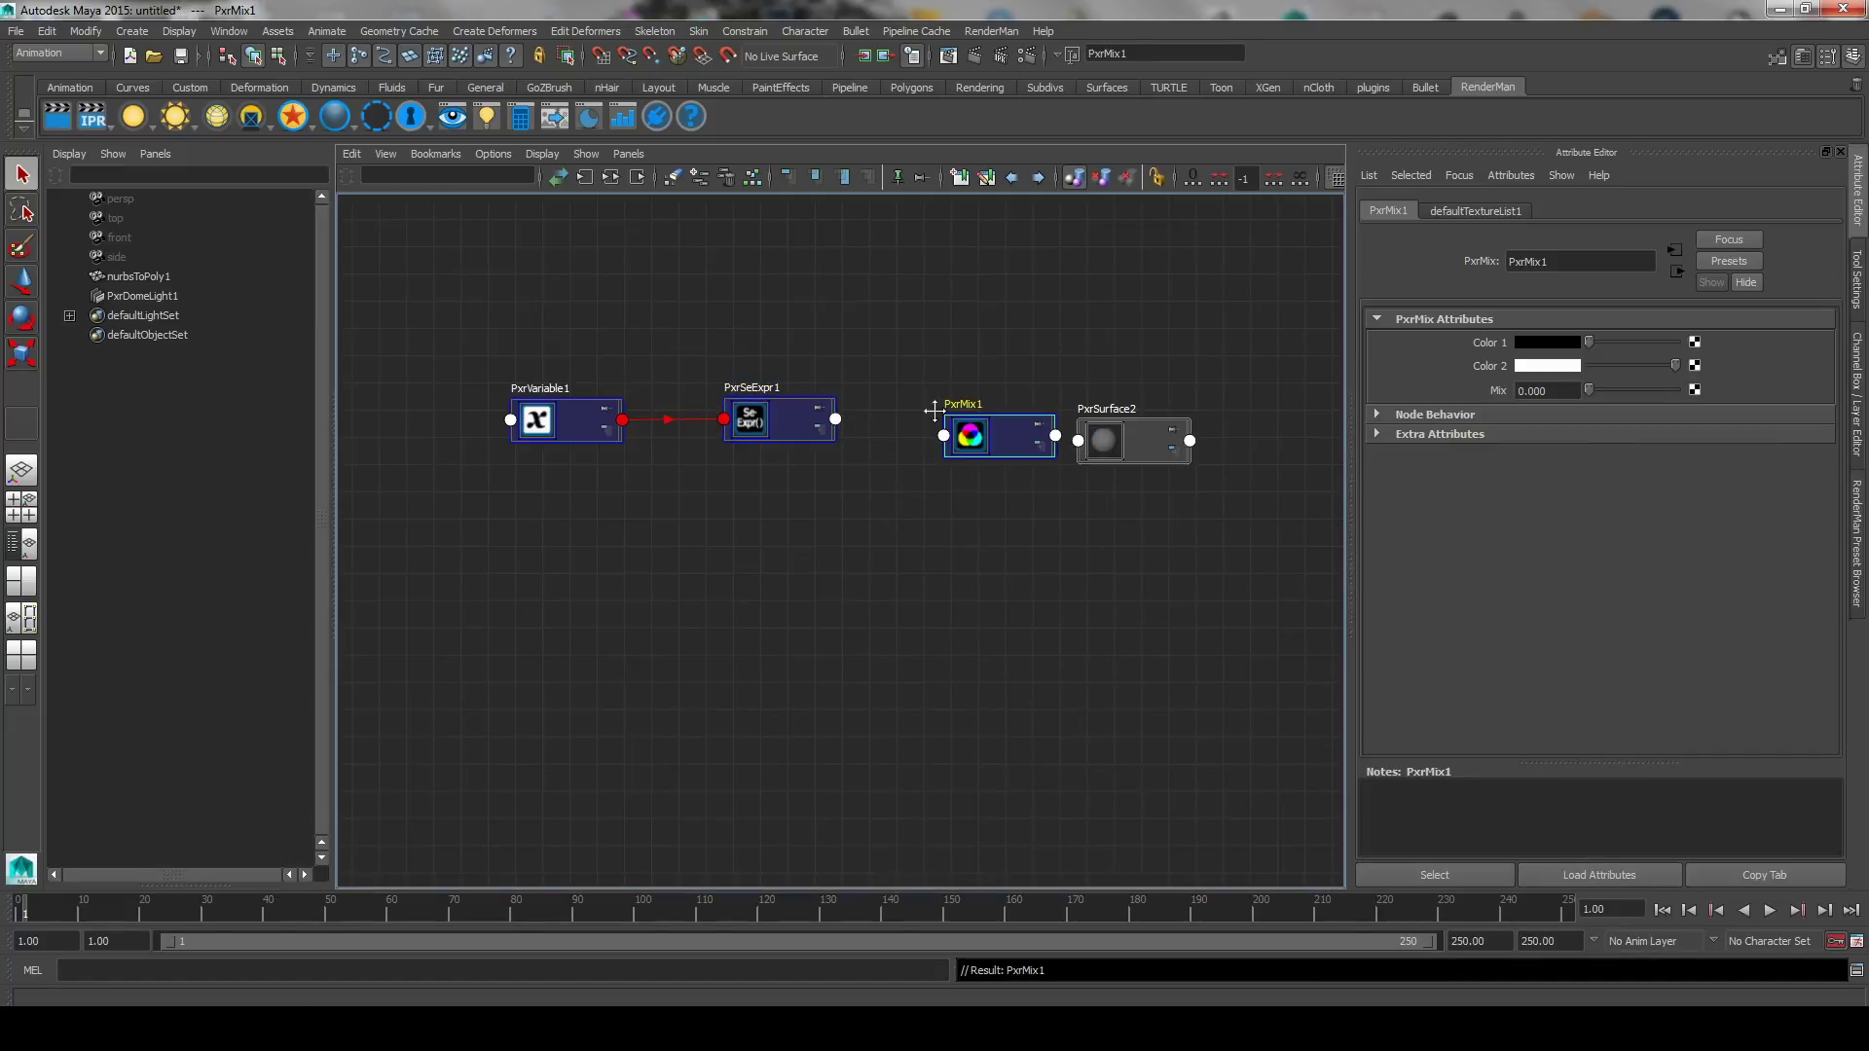
drag(991, 431, 961, 430)
click(835, 419)
mouse_move(890, 671)
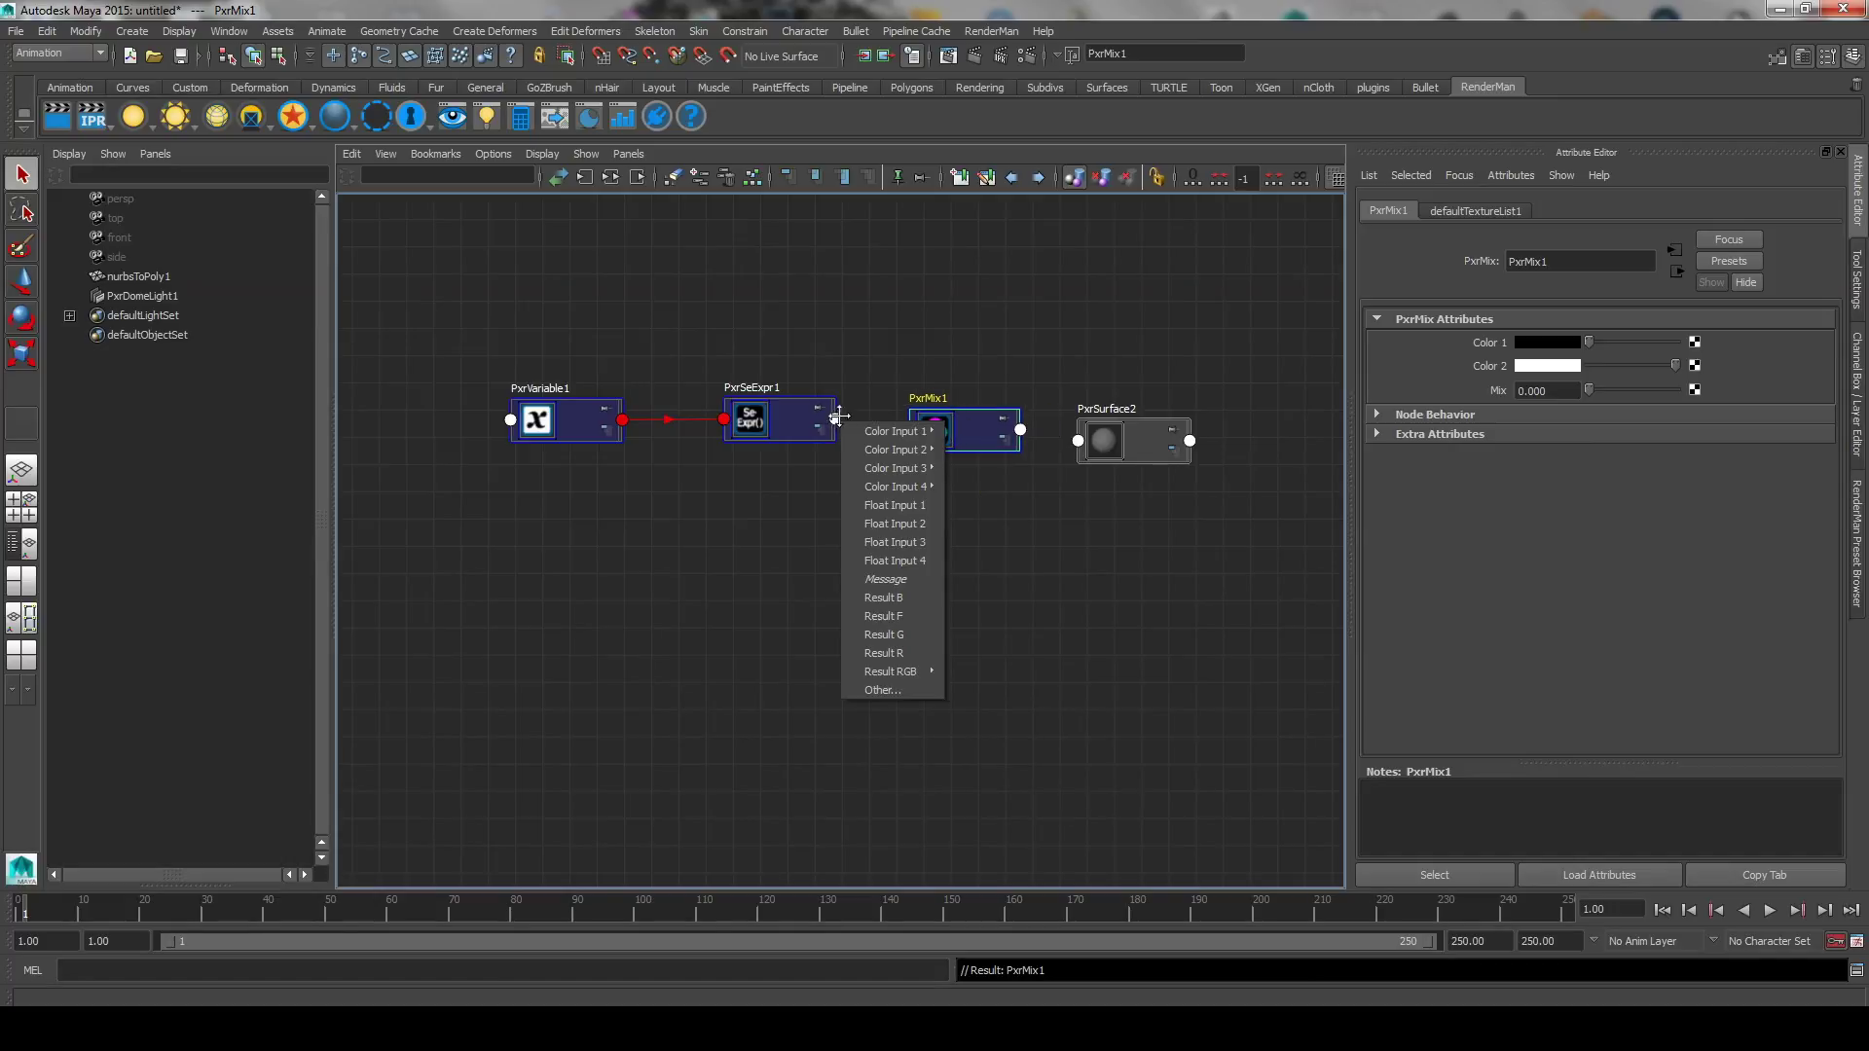
click(986, 671)
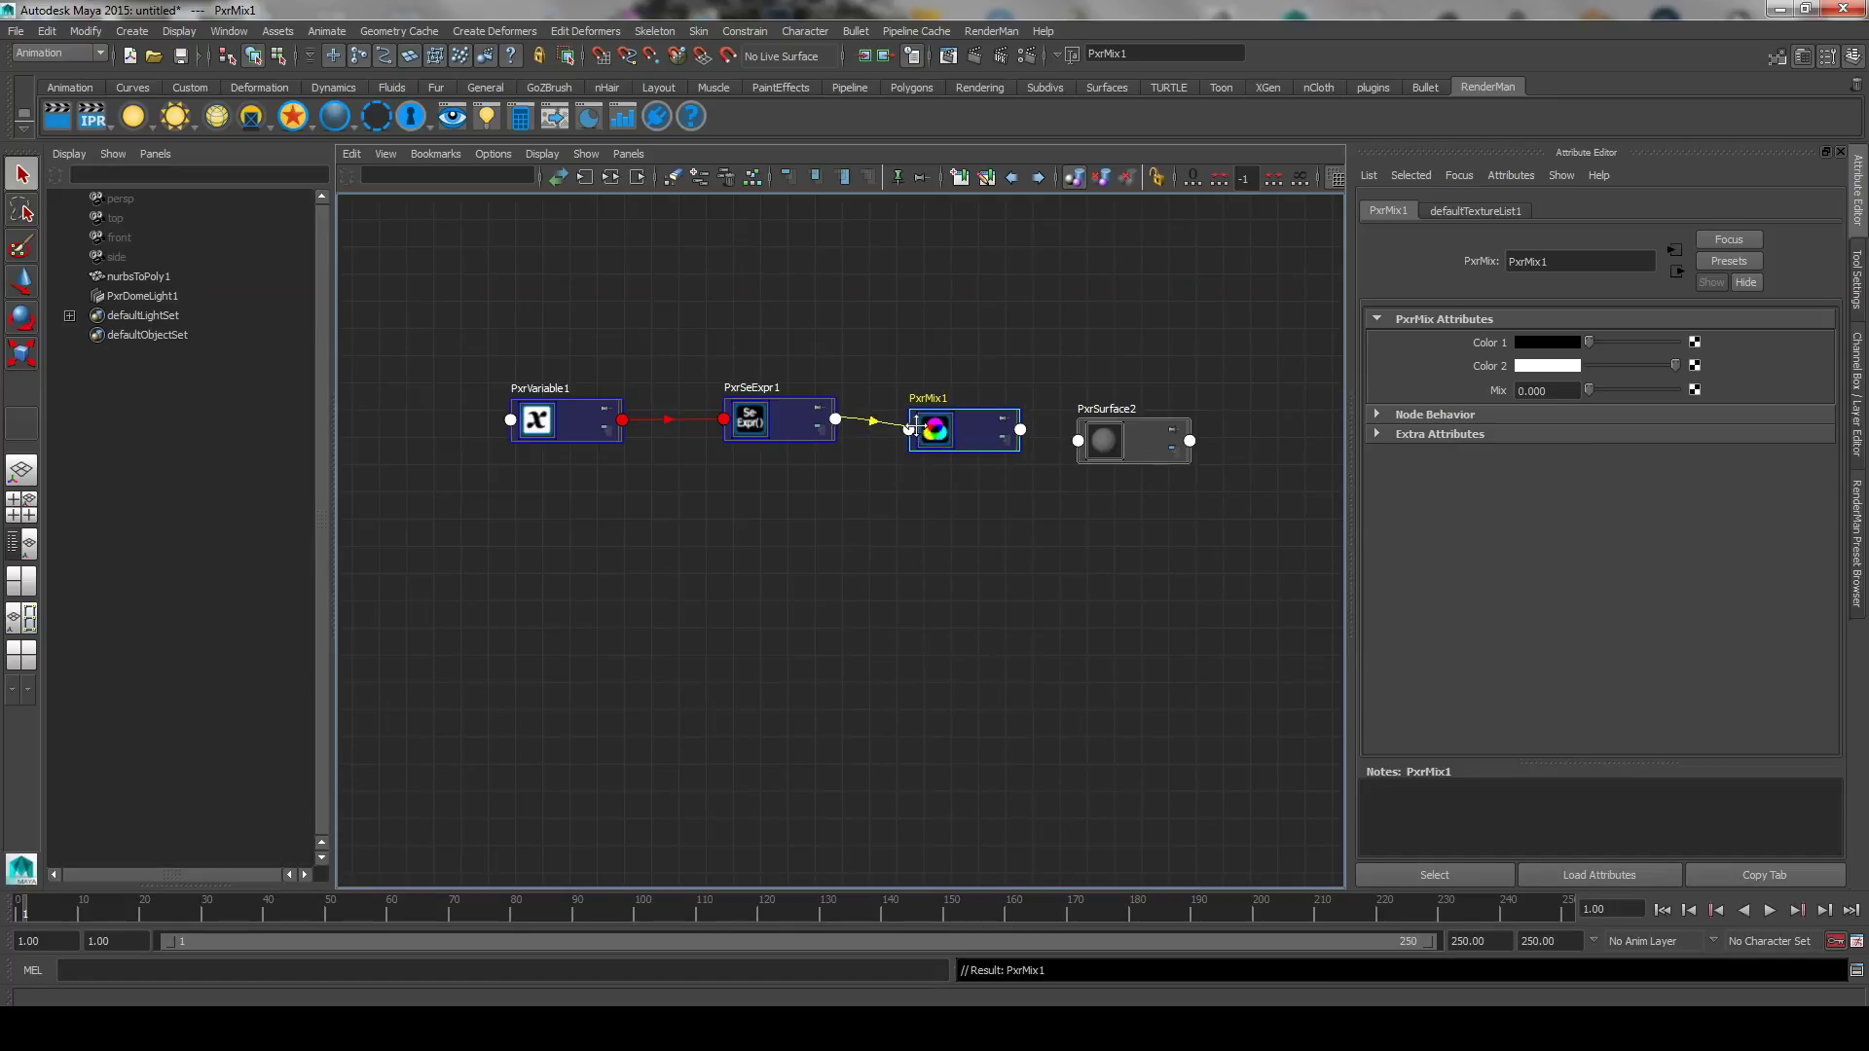
click(908, 429)
click(855, 496)
click(905, 687)
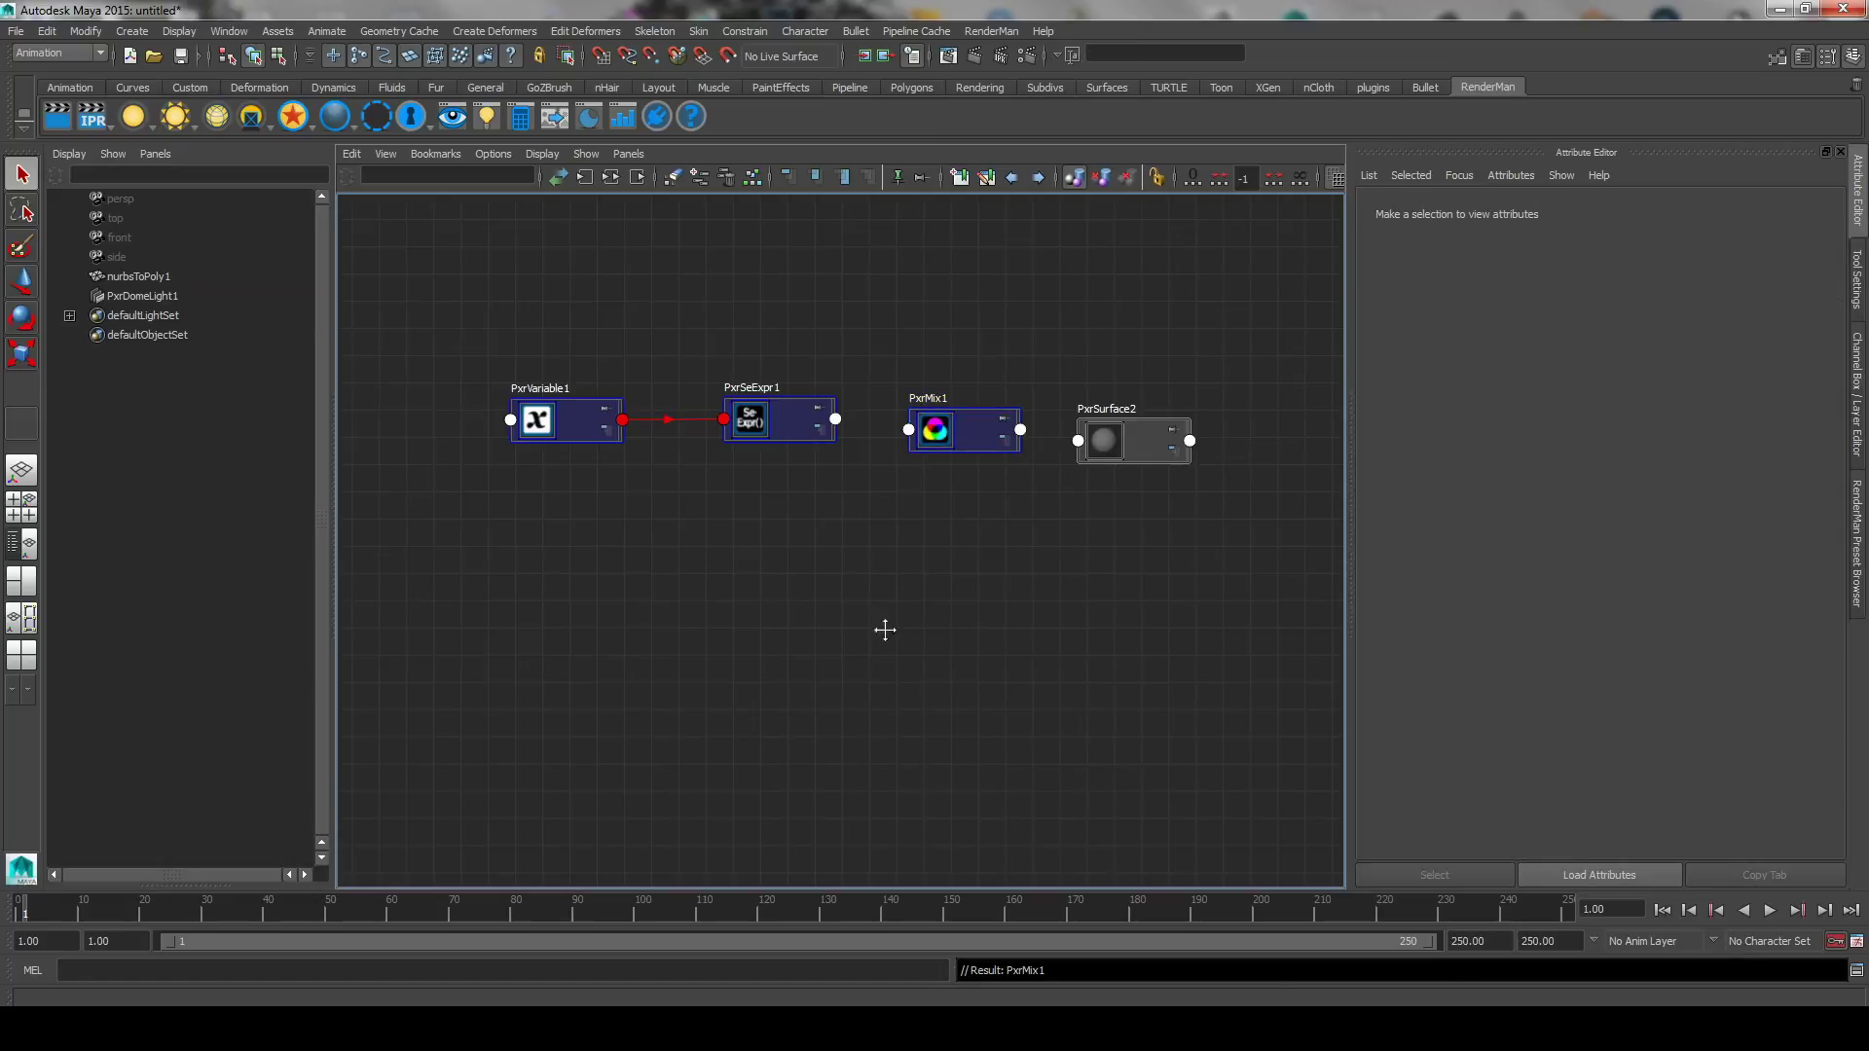
click(835, 420)
click(902, 645)
click(908, 430)
click(941, 482)
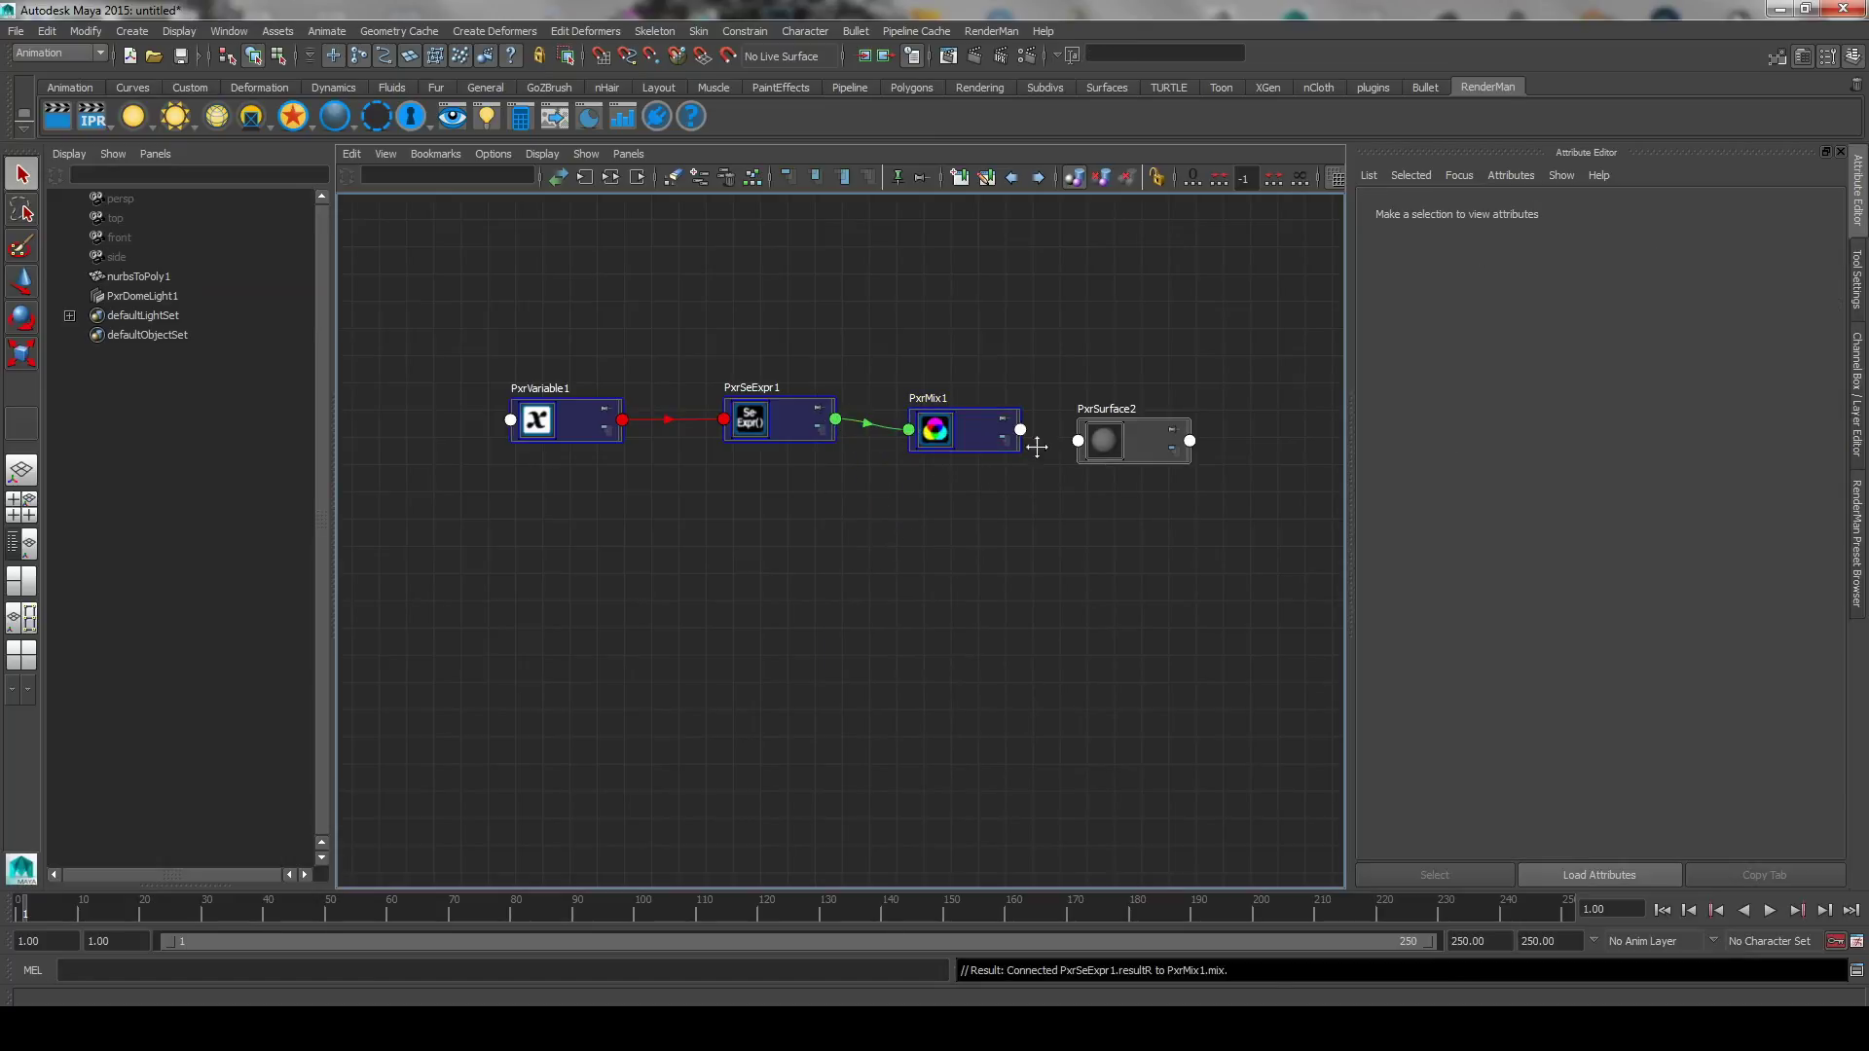
Connect PxrMix1's Result RGB into PxrSurface2's Diffuse Color.
click(1020, 429)
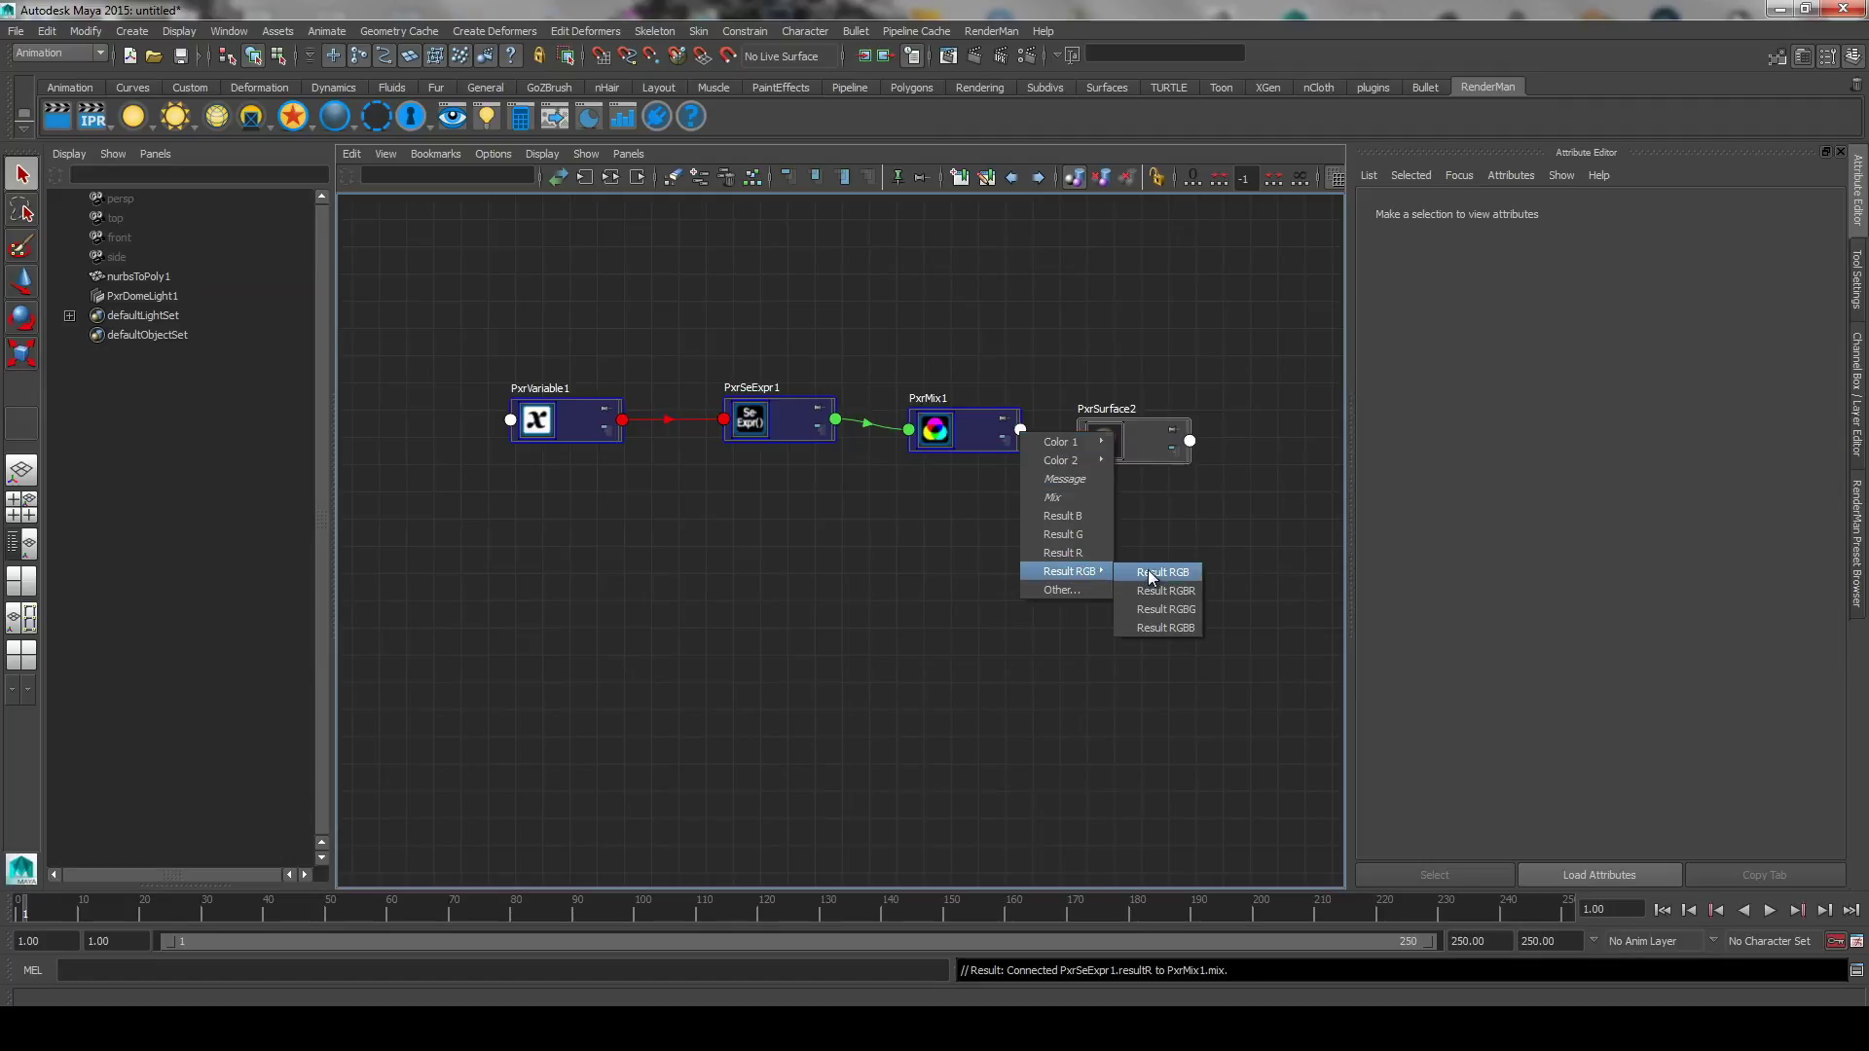
click(1150, 573)
click(1083, 448)
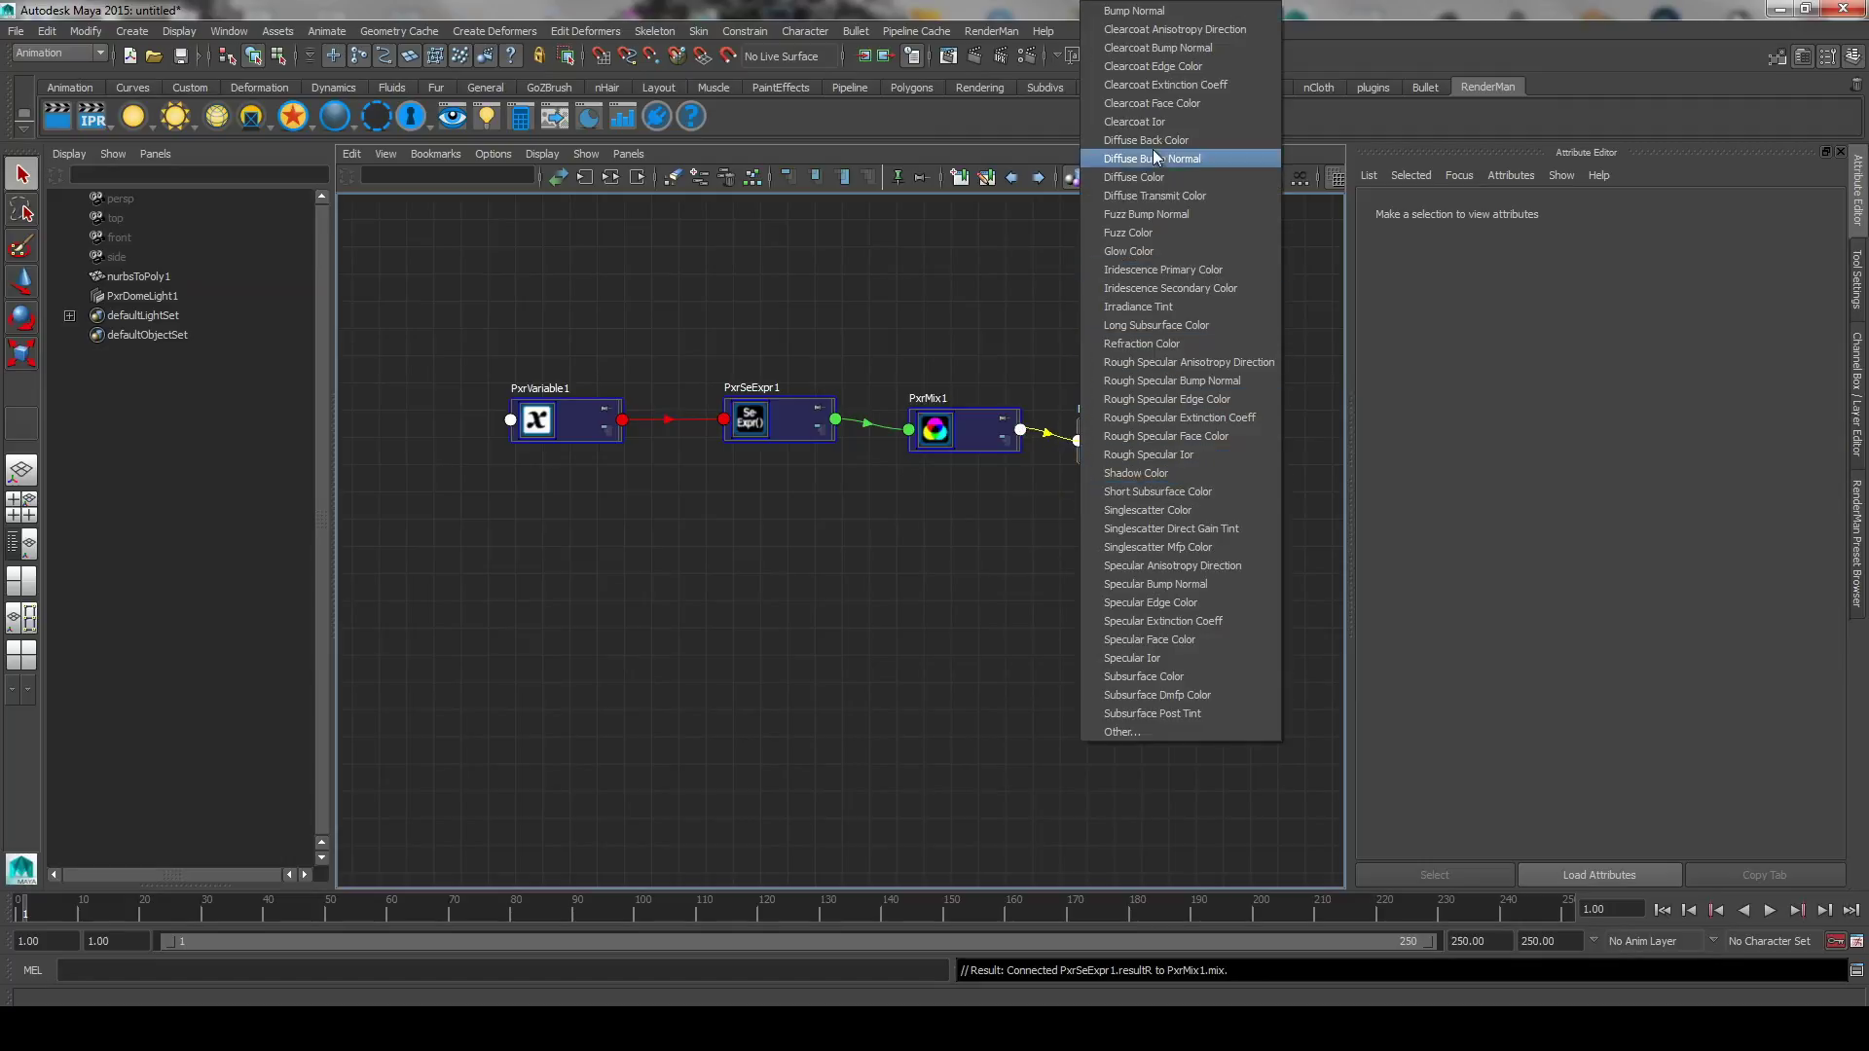
click(1149, 177)
mouse_move(925, 428)
mouse_down()
mouse_move(1088, 425)
mouse_move(902, 426)
mouse_up()
click(1159, 443)
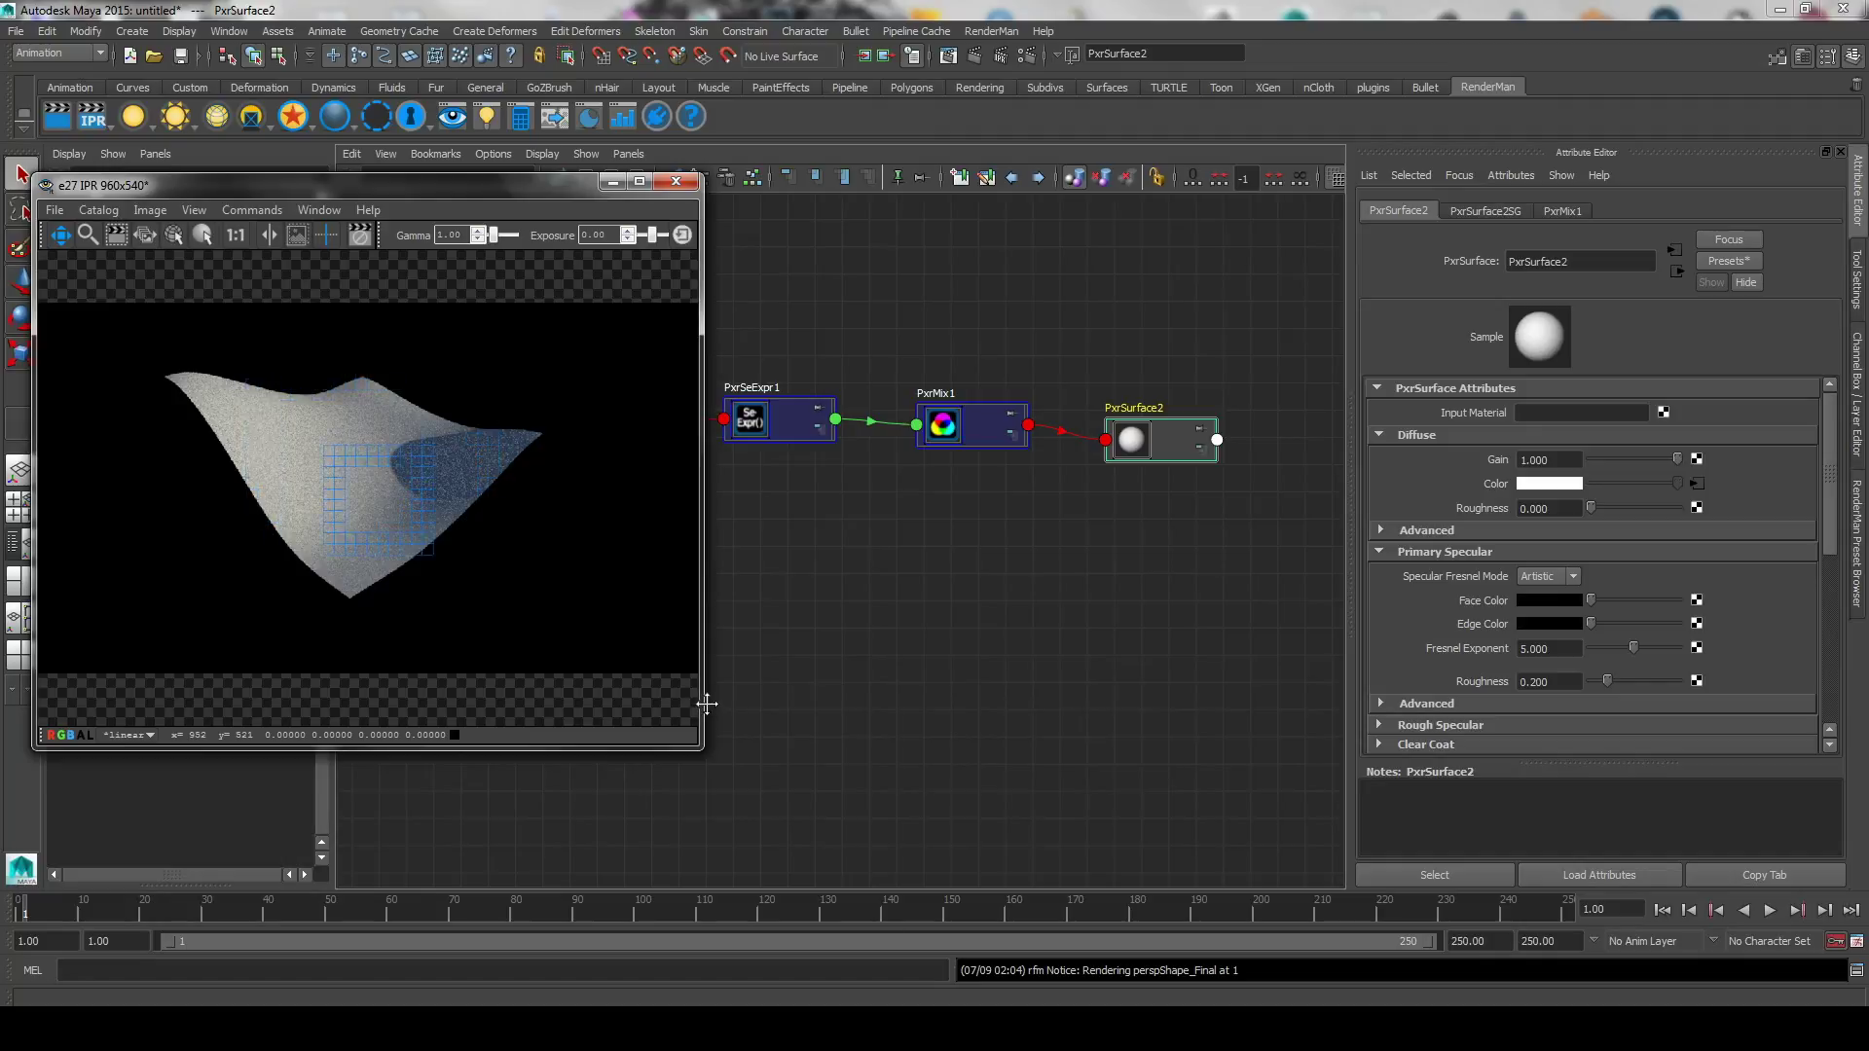
Tune PxrSeExpr1's Float Inputs 1–3 to 0.020, 0.410 and 0.500 for elliptical white spots.
alt+middle_drag(856, 547, 893, 551)
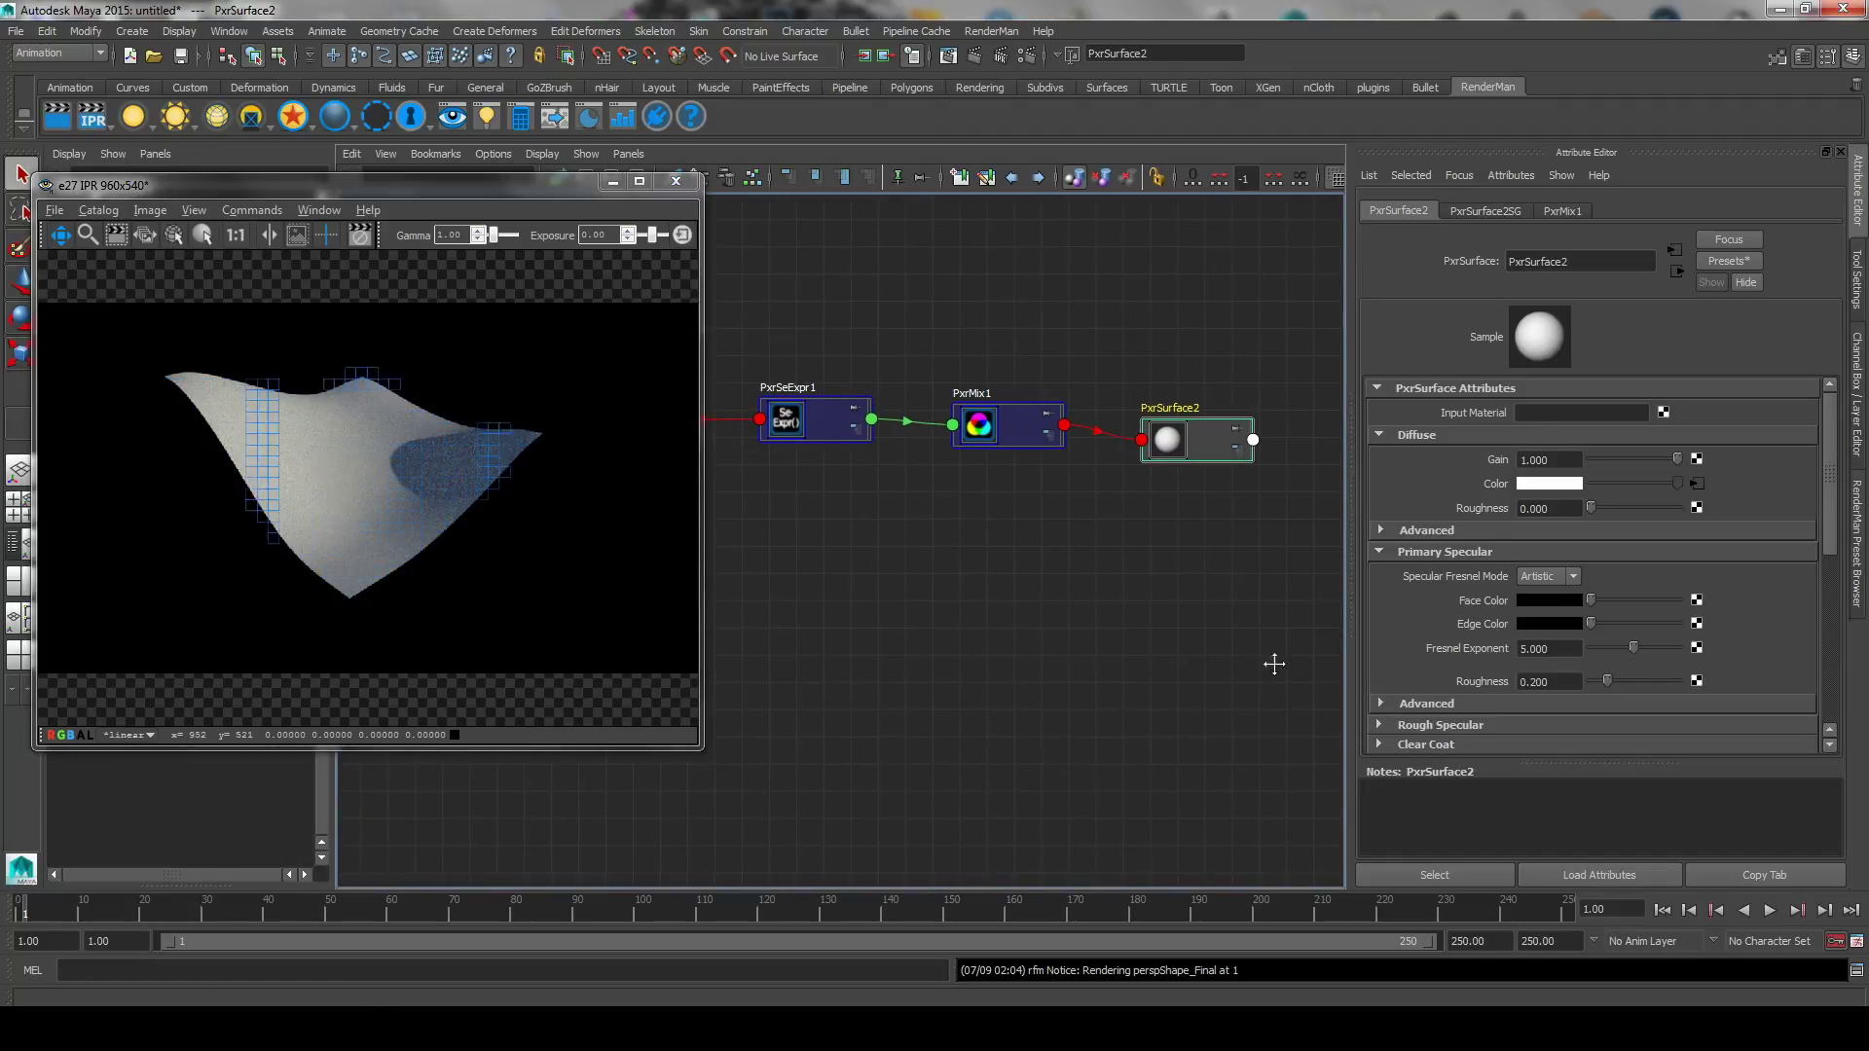
click(822, 421)
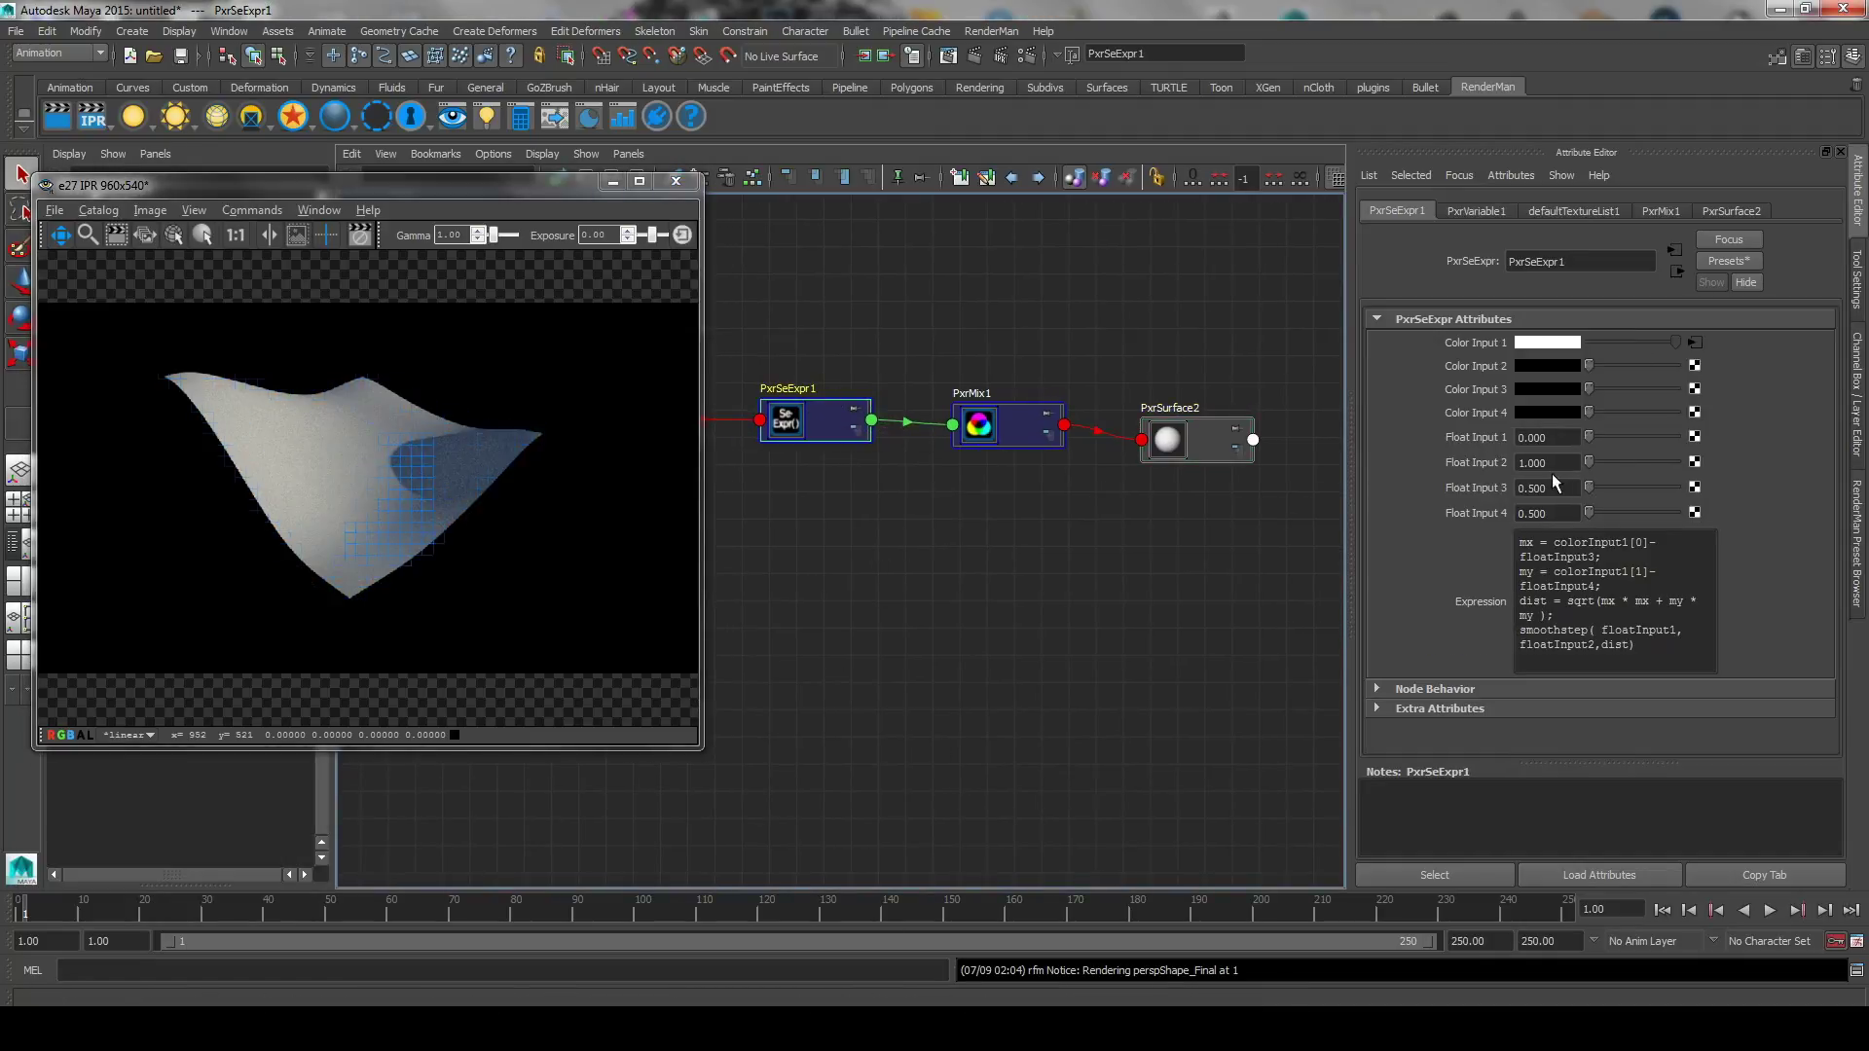
ctrl+drag(1559, 462, 1502, 466)
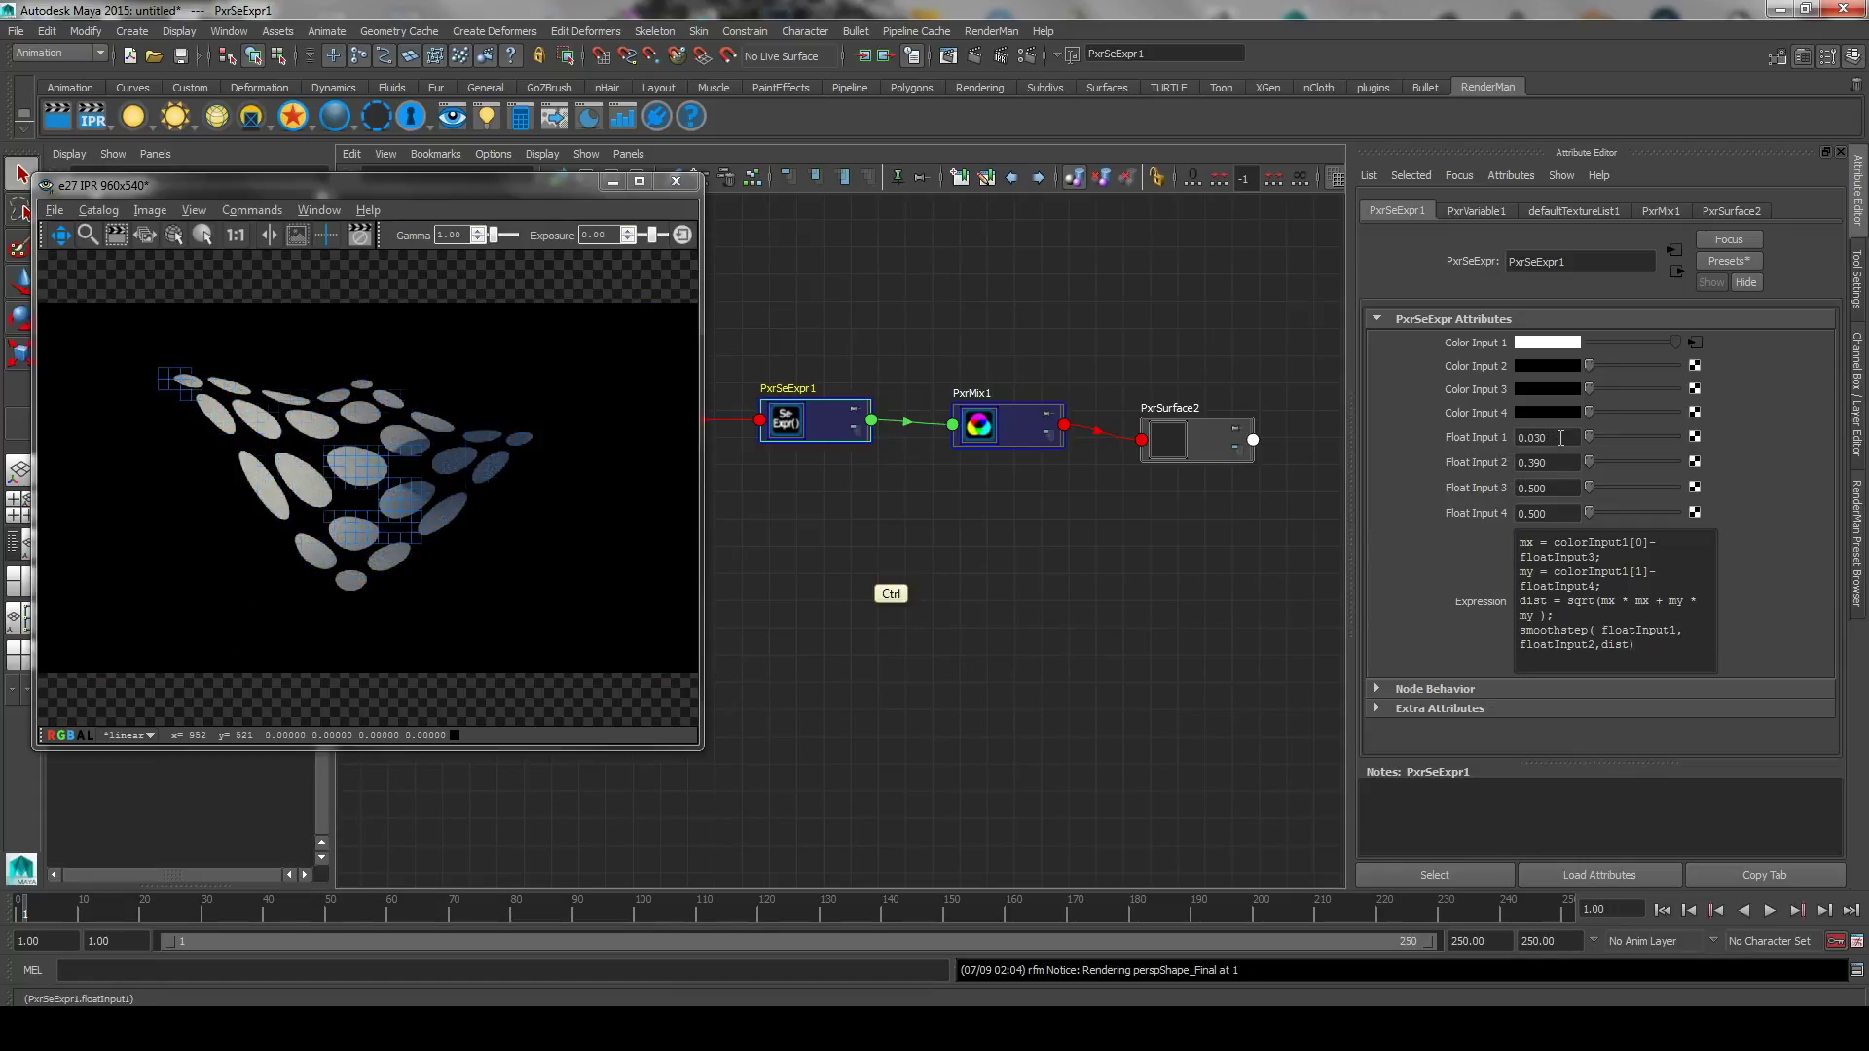
ctrl+drag(1599, 429, 1582, 435)
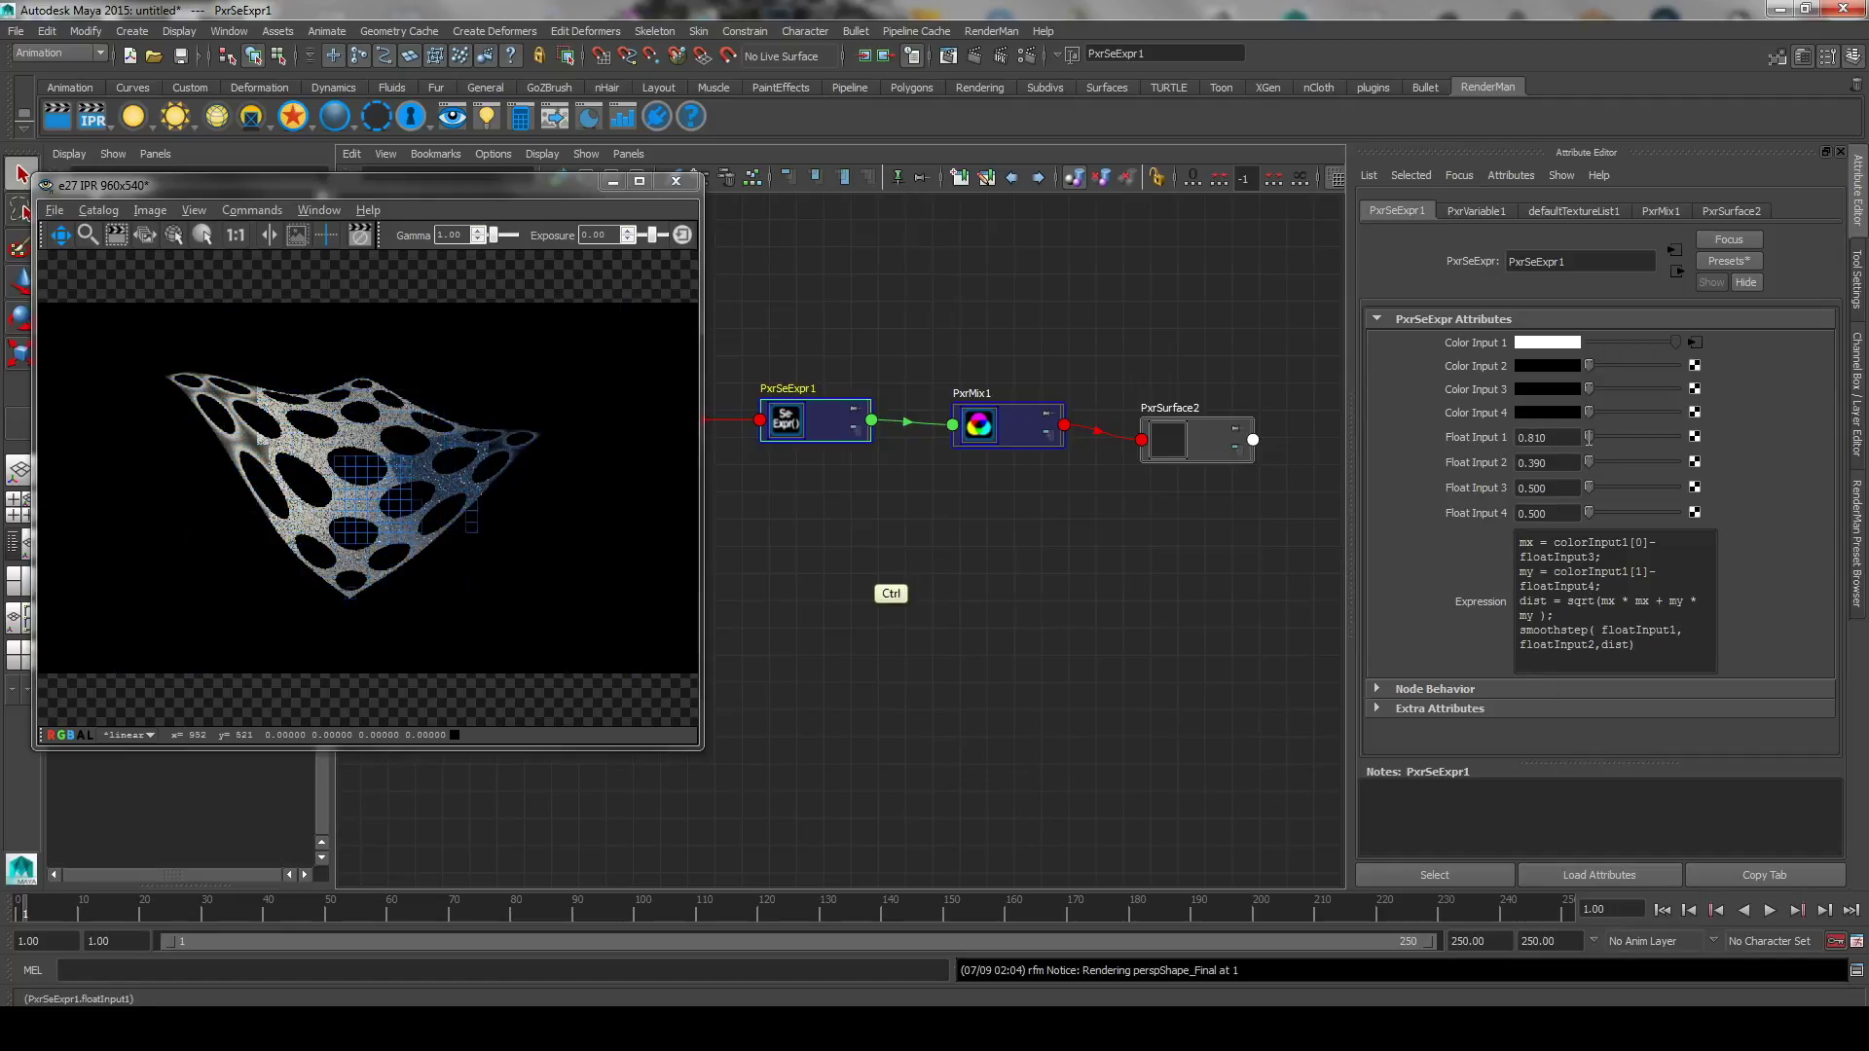
ctrl+drag(1511, 437, 1504, 437)
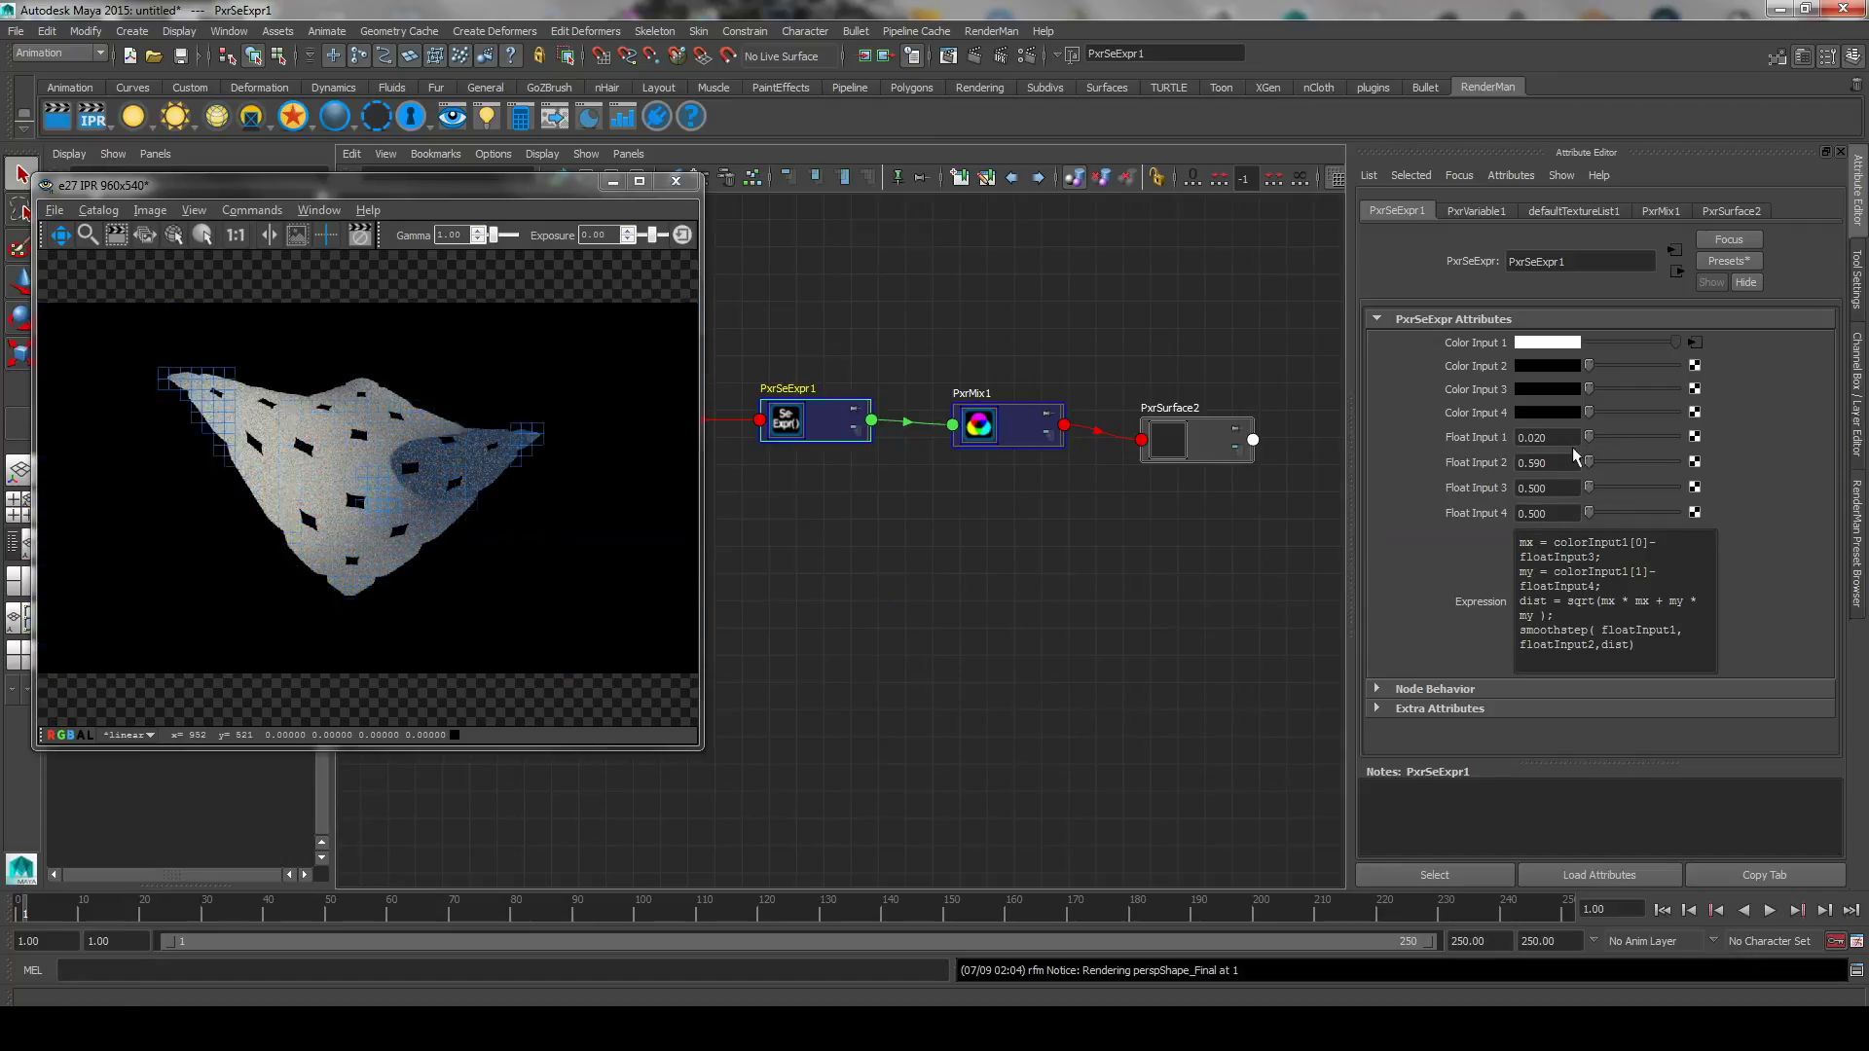
mouse_move(1573, 455)
ctrl+mouse_down()
mouse_move(1528, 457)
mouse_move(1578, 481)
mouse_move(1794, 459)
mouse_move(1427, 495)
mouse_move(1509, 422)
ctrl+mouse_up()
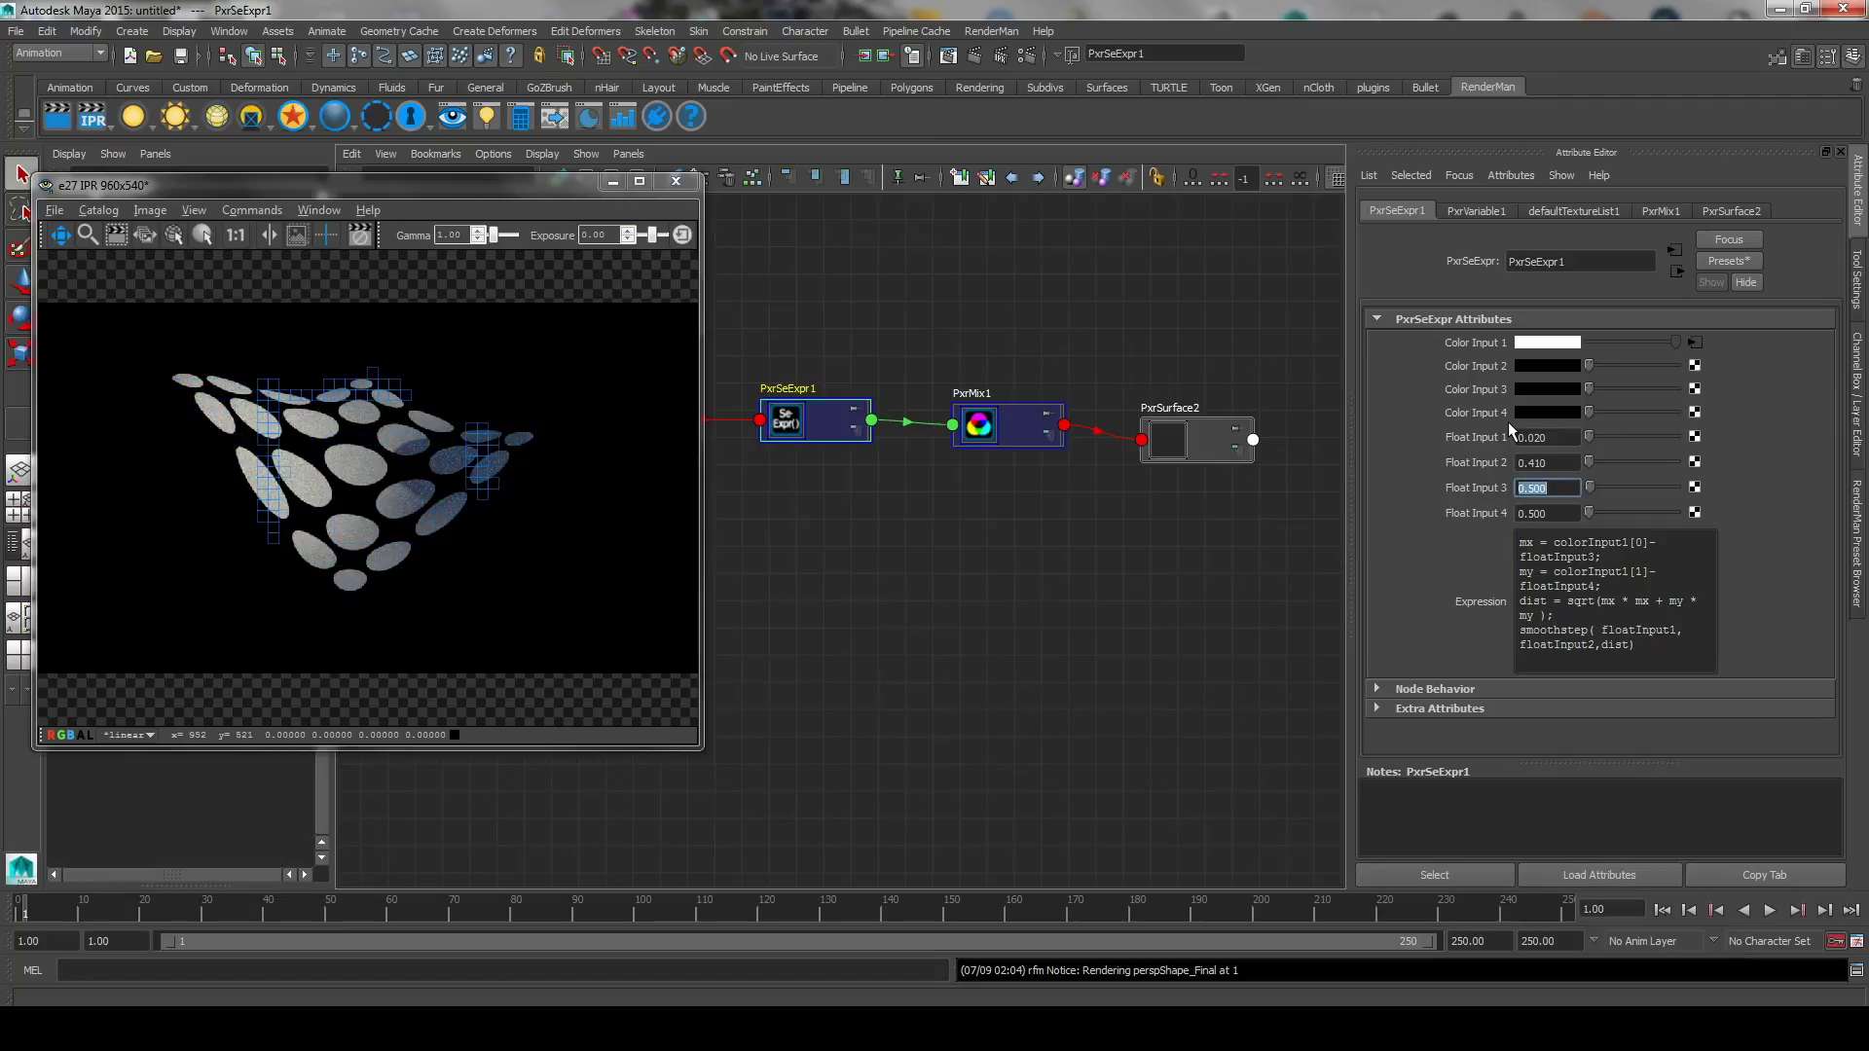
ctrl+drag(1552, 513, 1574, 493)
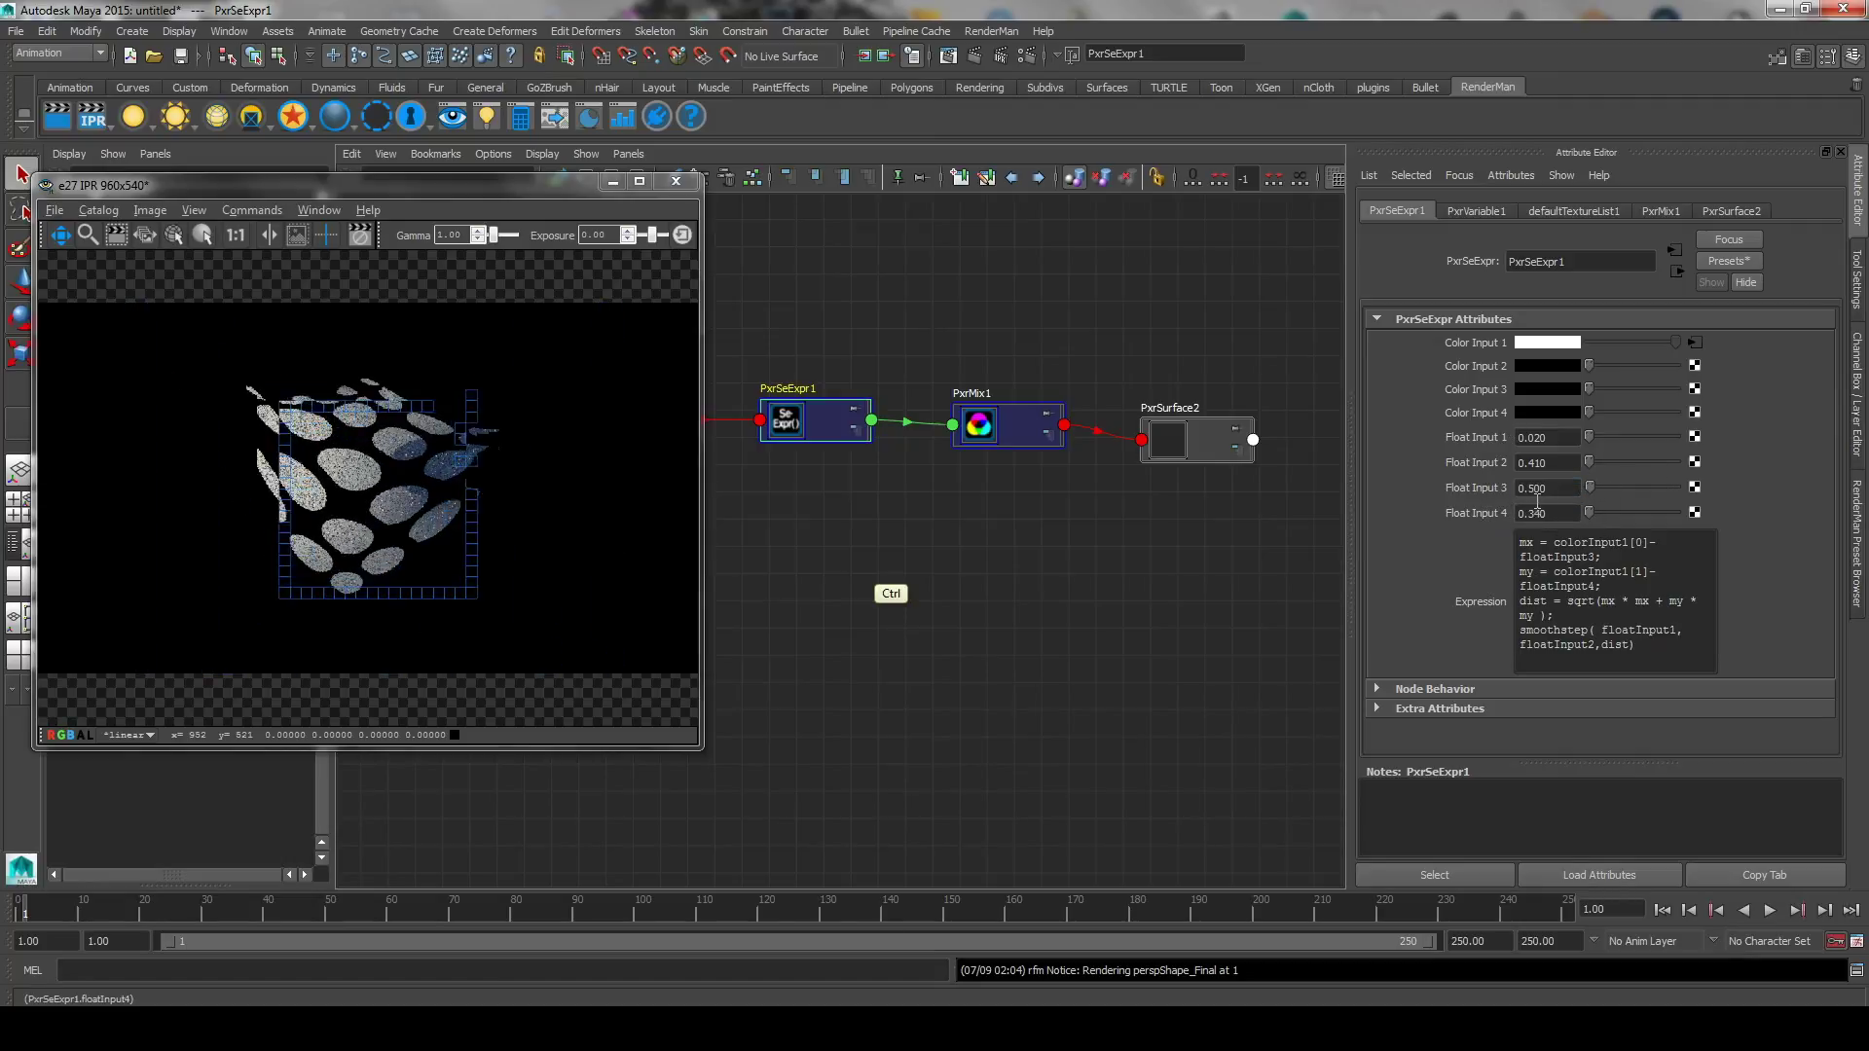
click(1543, 510)
Set Float Input 4 to 0.5, then give PxrMix1 an olive-green Color 1 and brown Color 2.
text(.5)
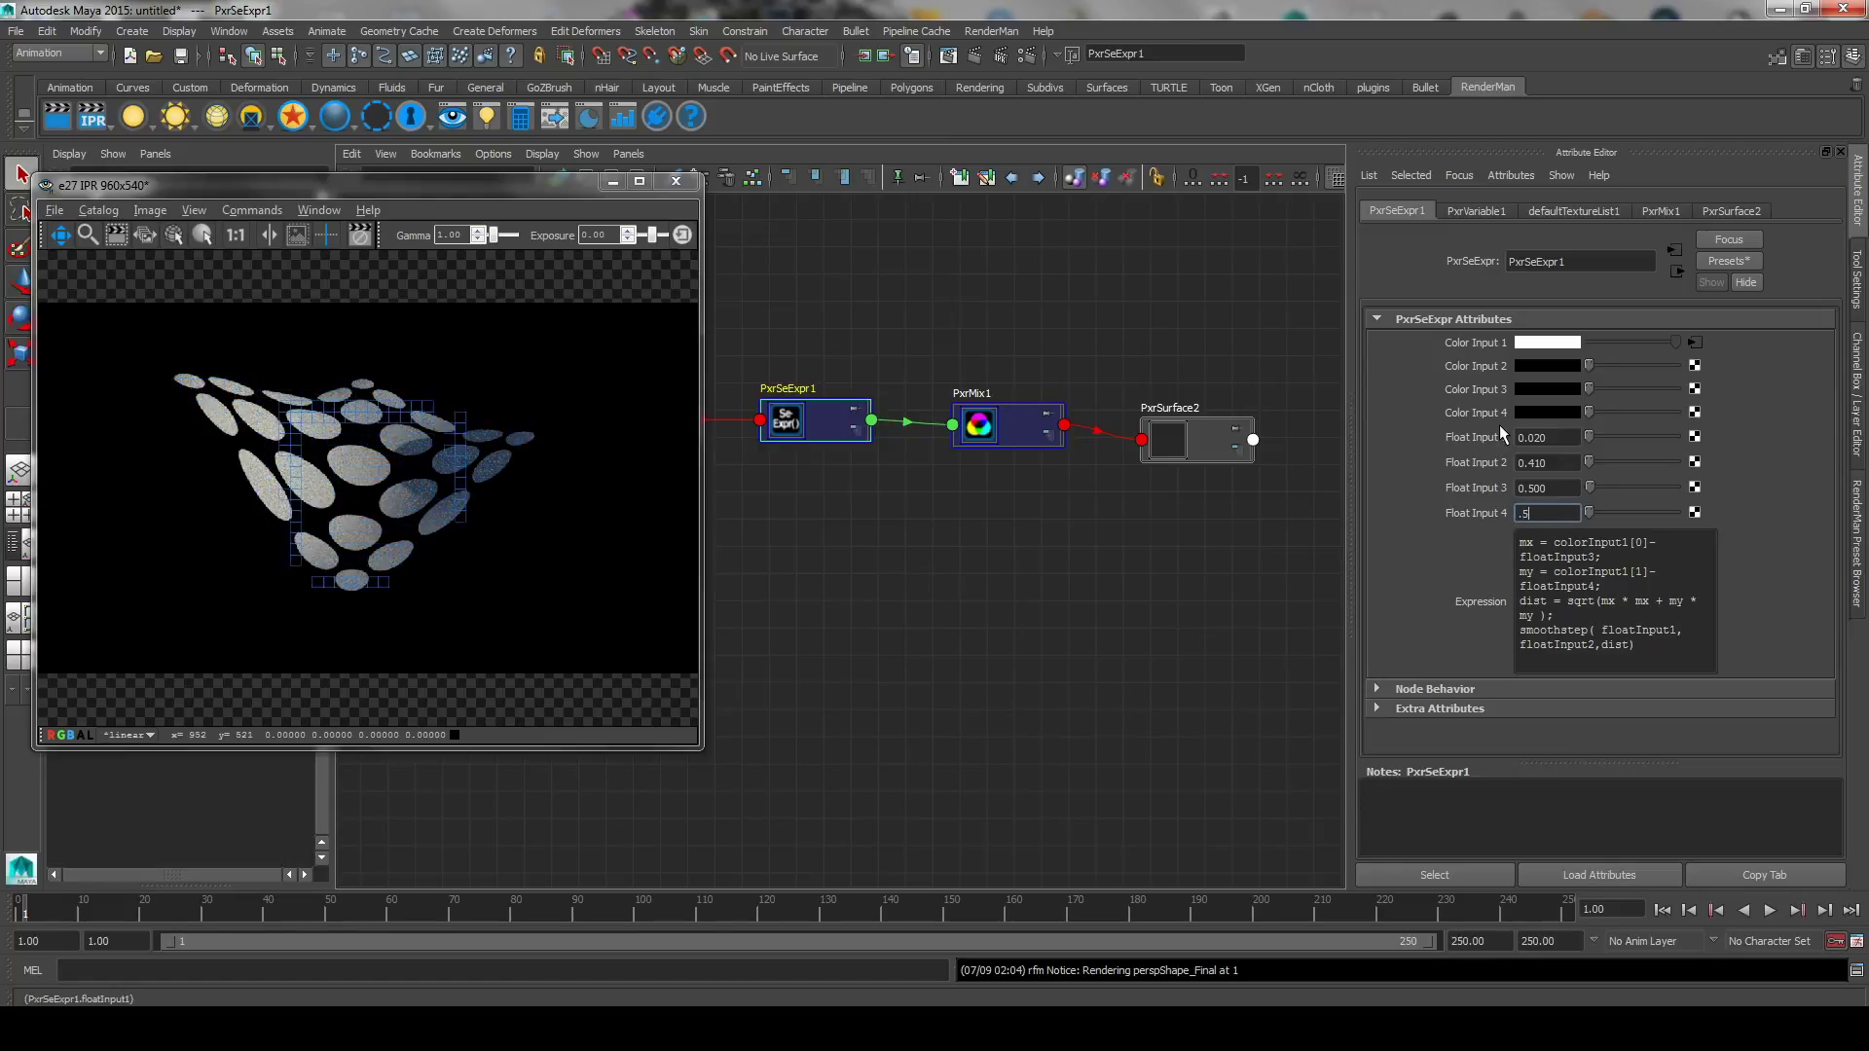
key(Return)
click(1041, 434)
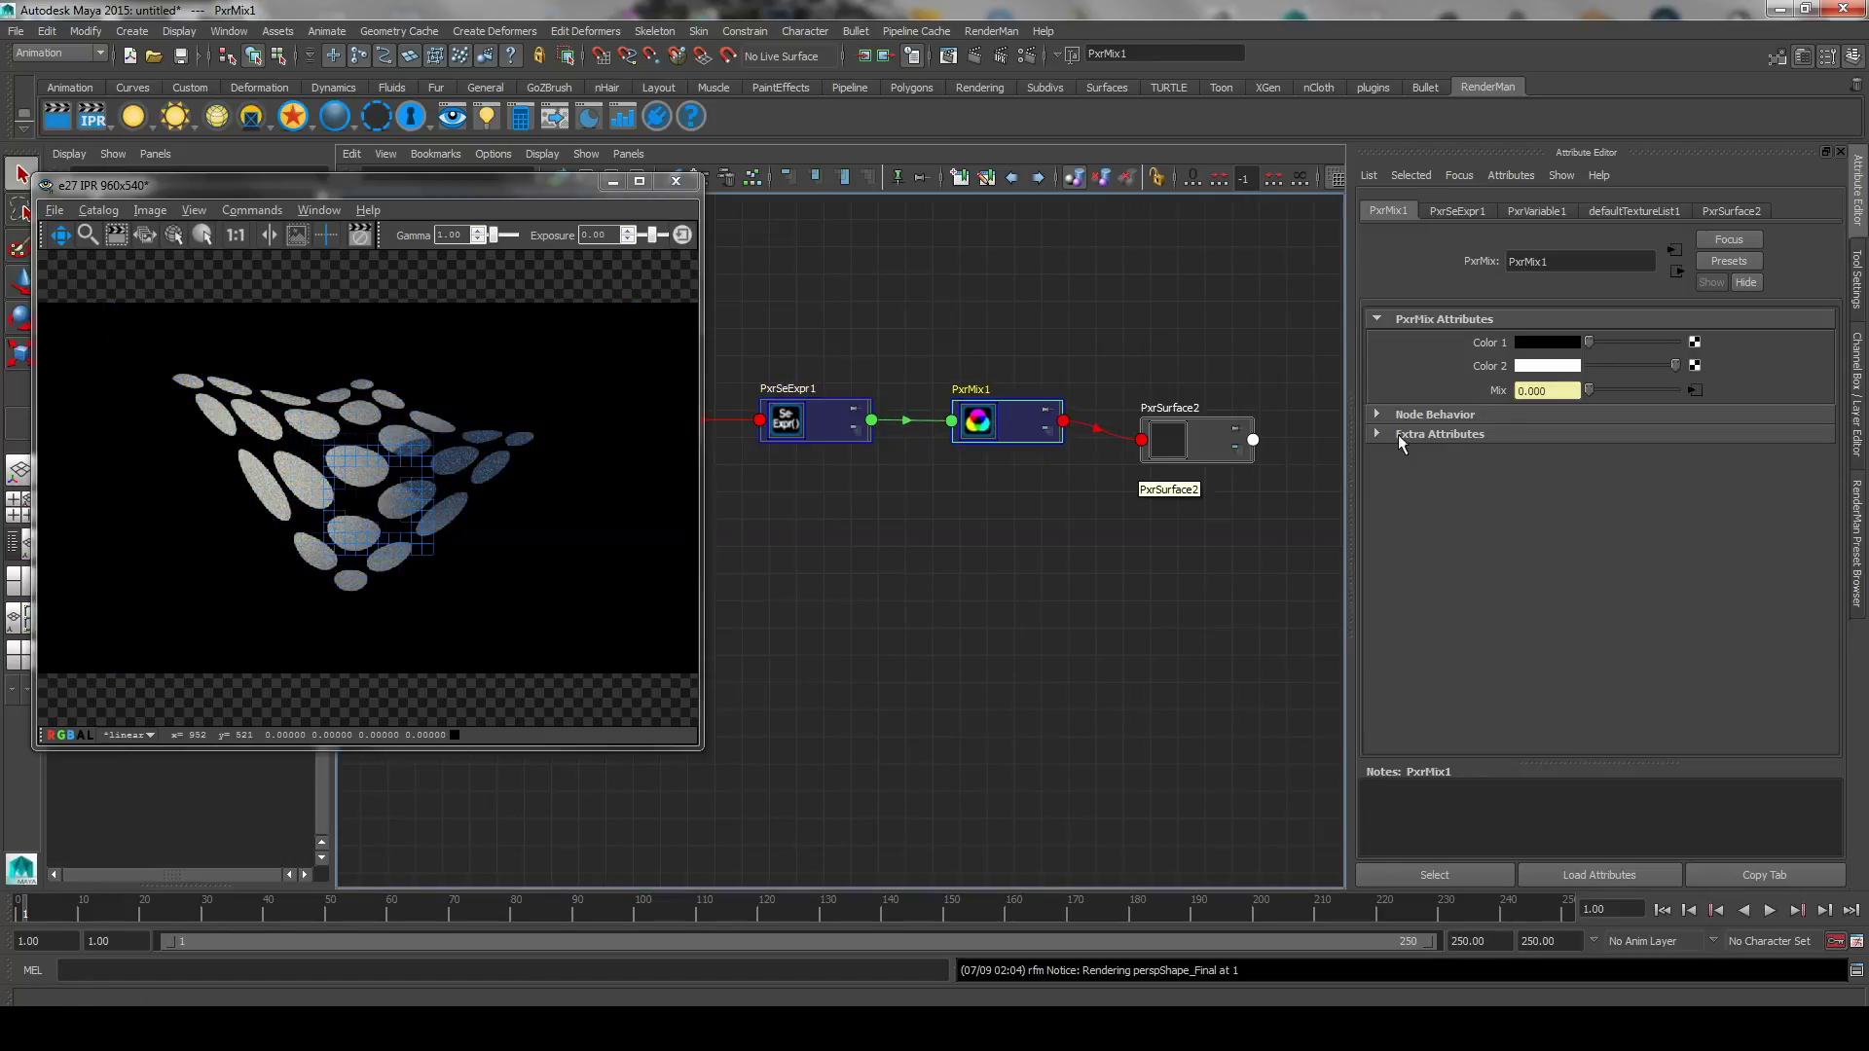
click(1552, 344)
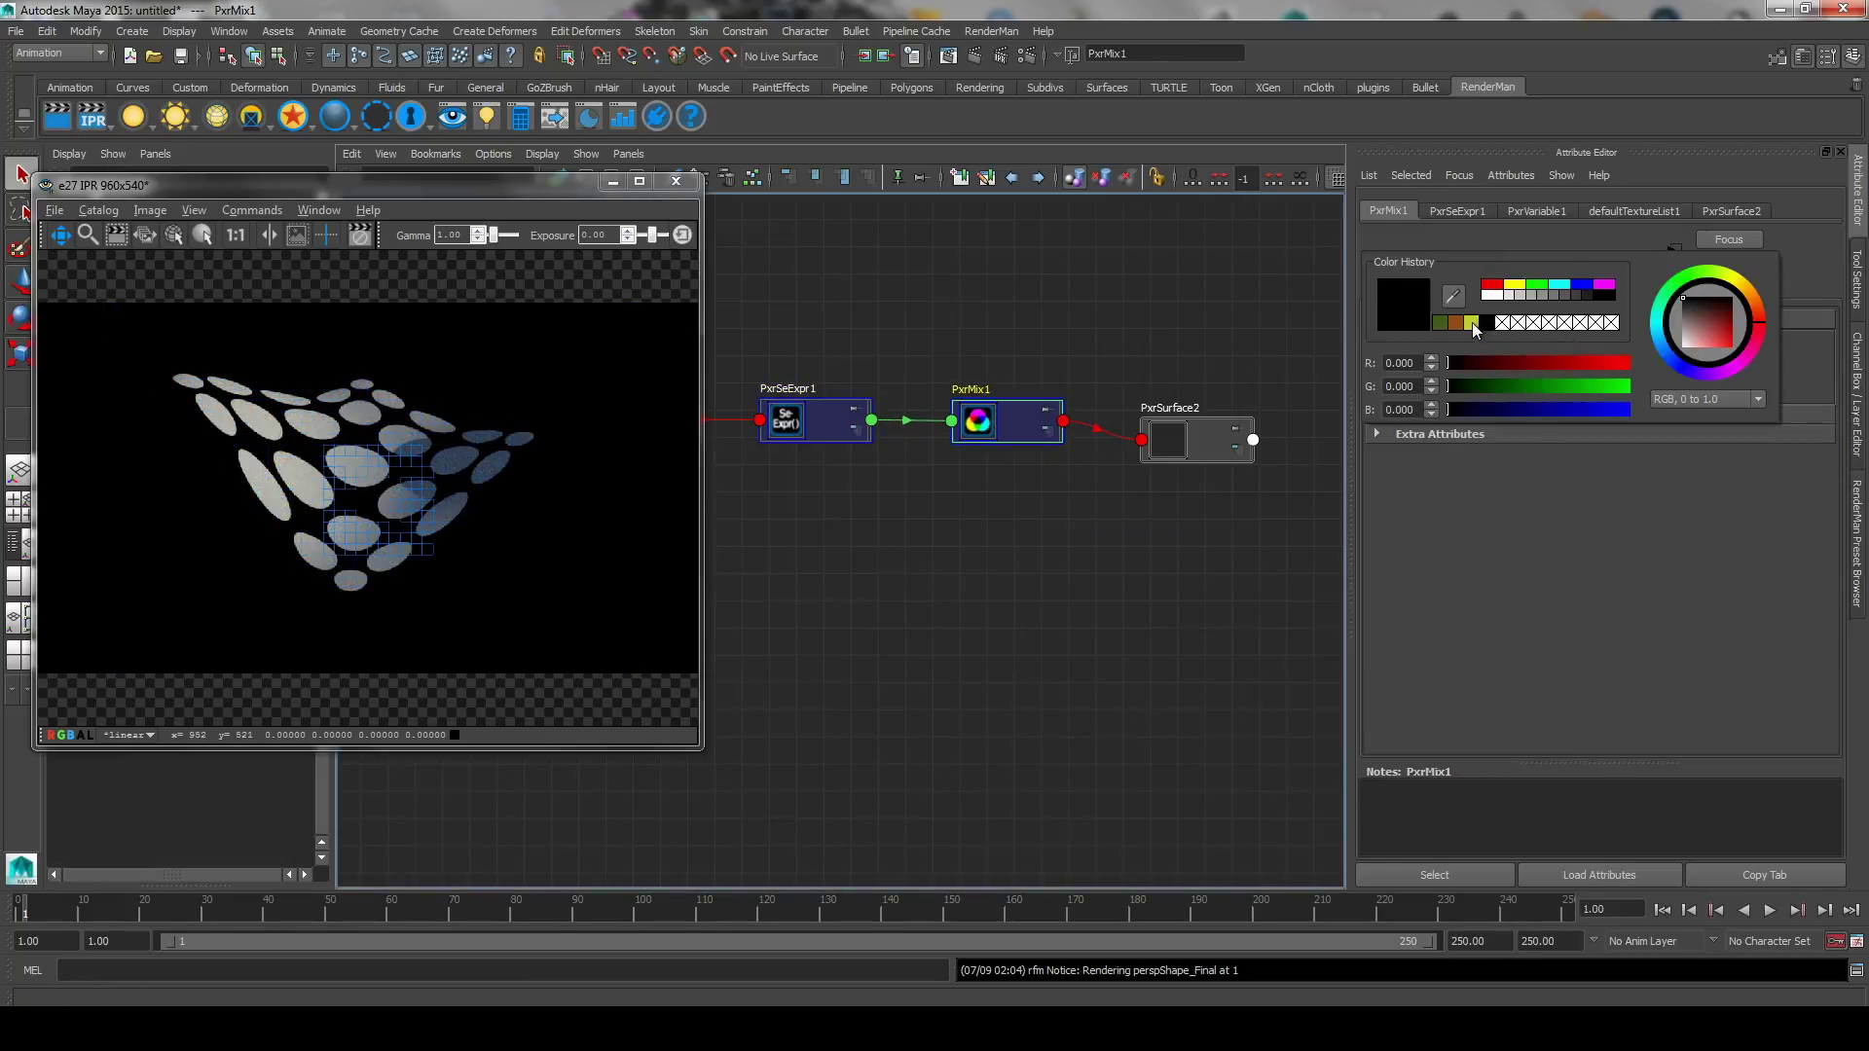
click(1471, 324)
click(1543, 367)
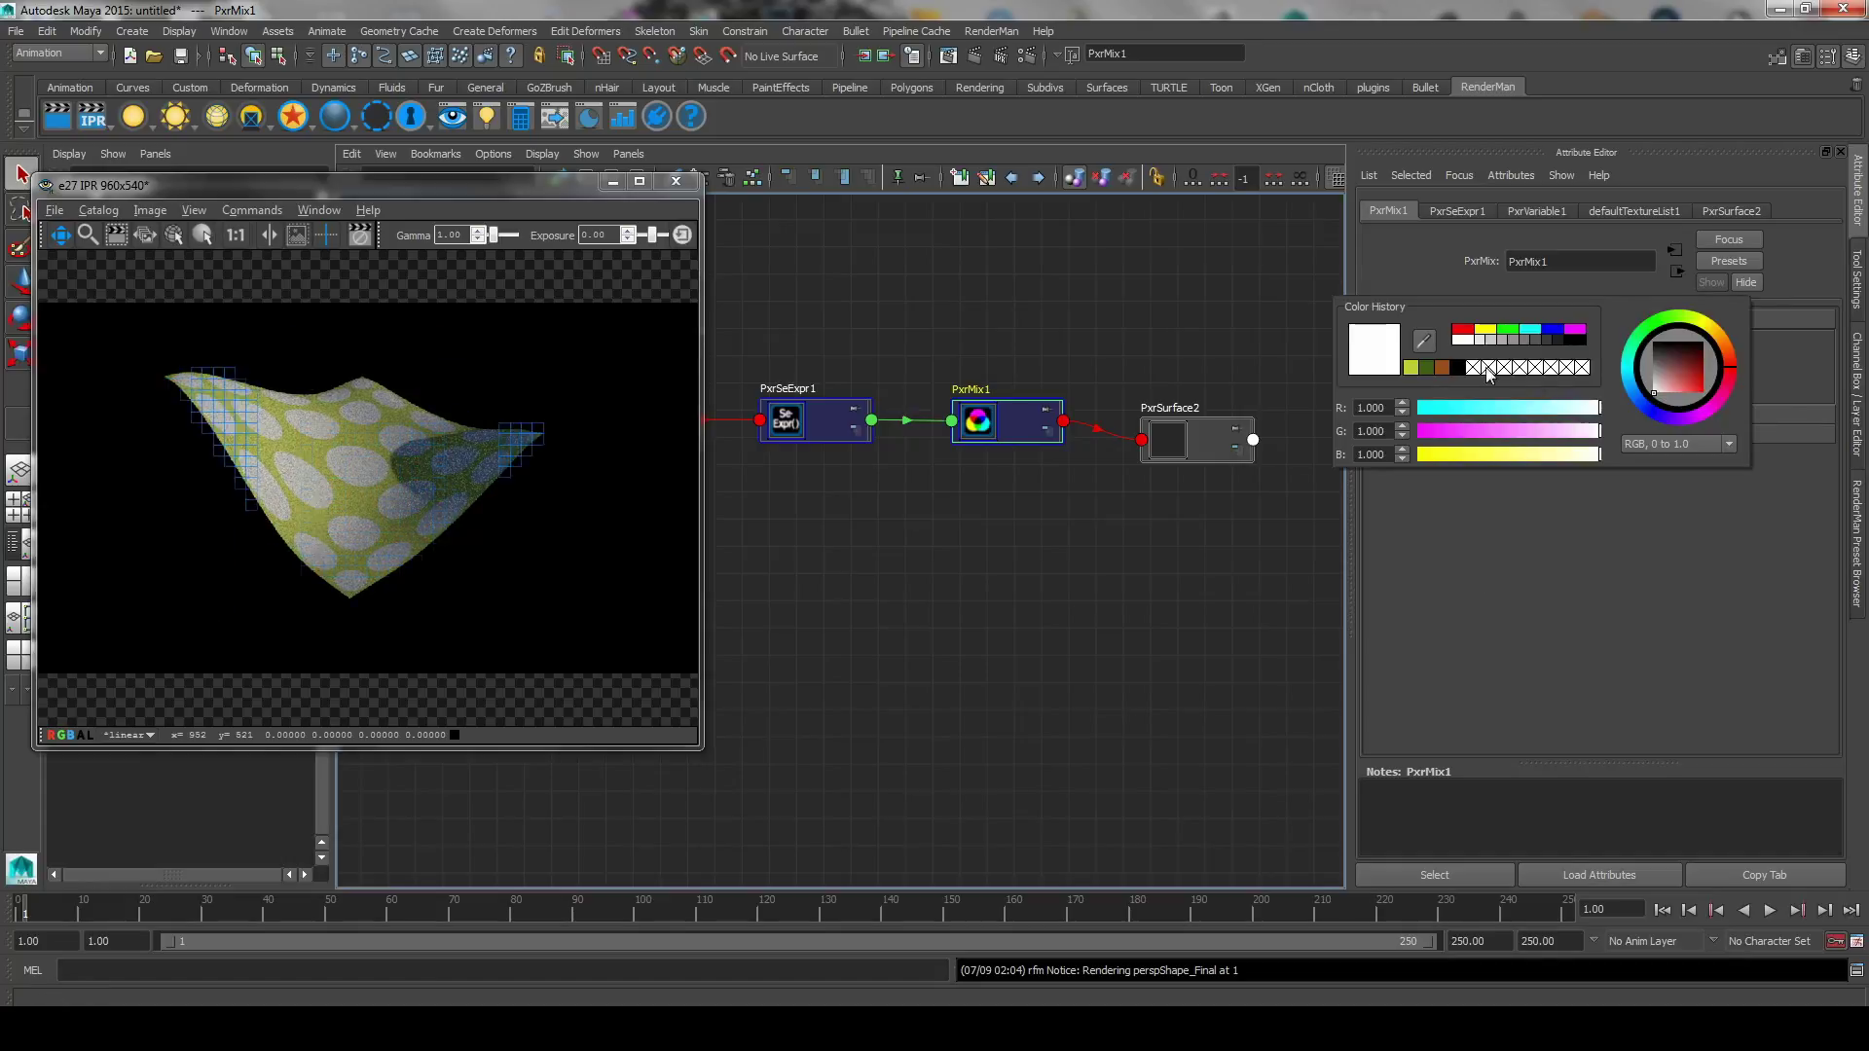
click(1439, 368)
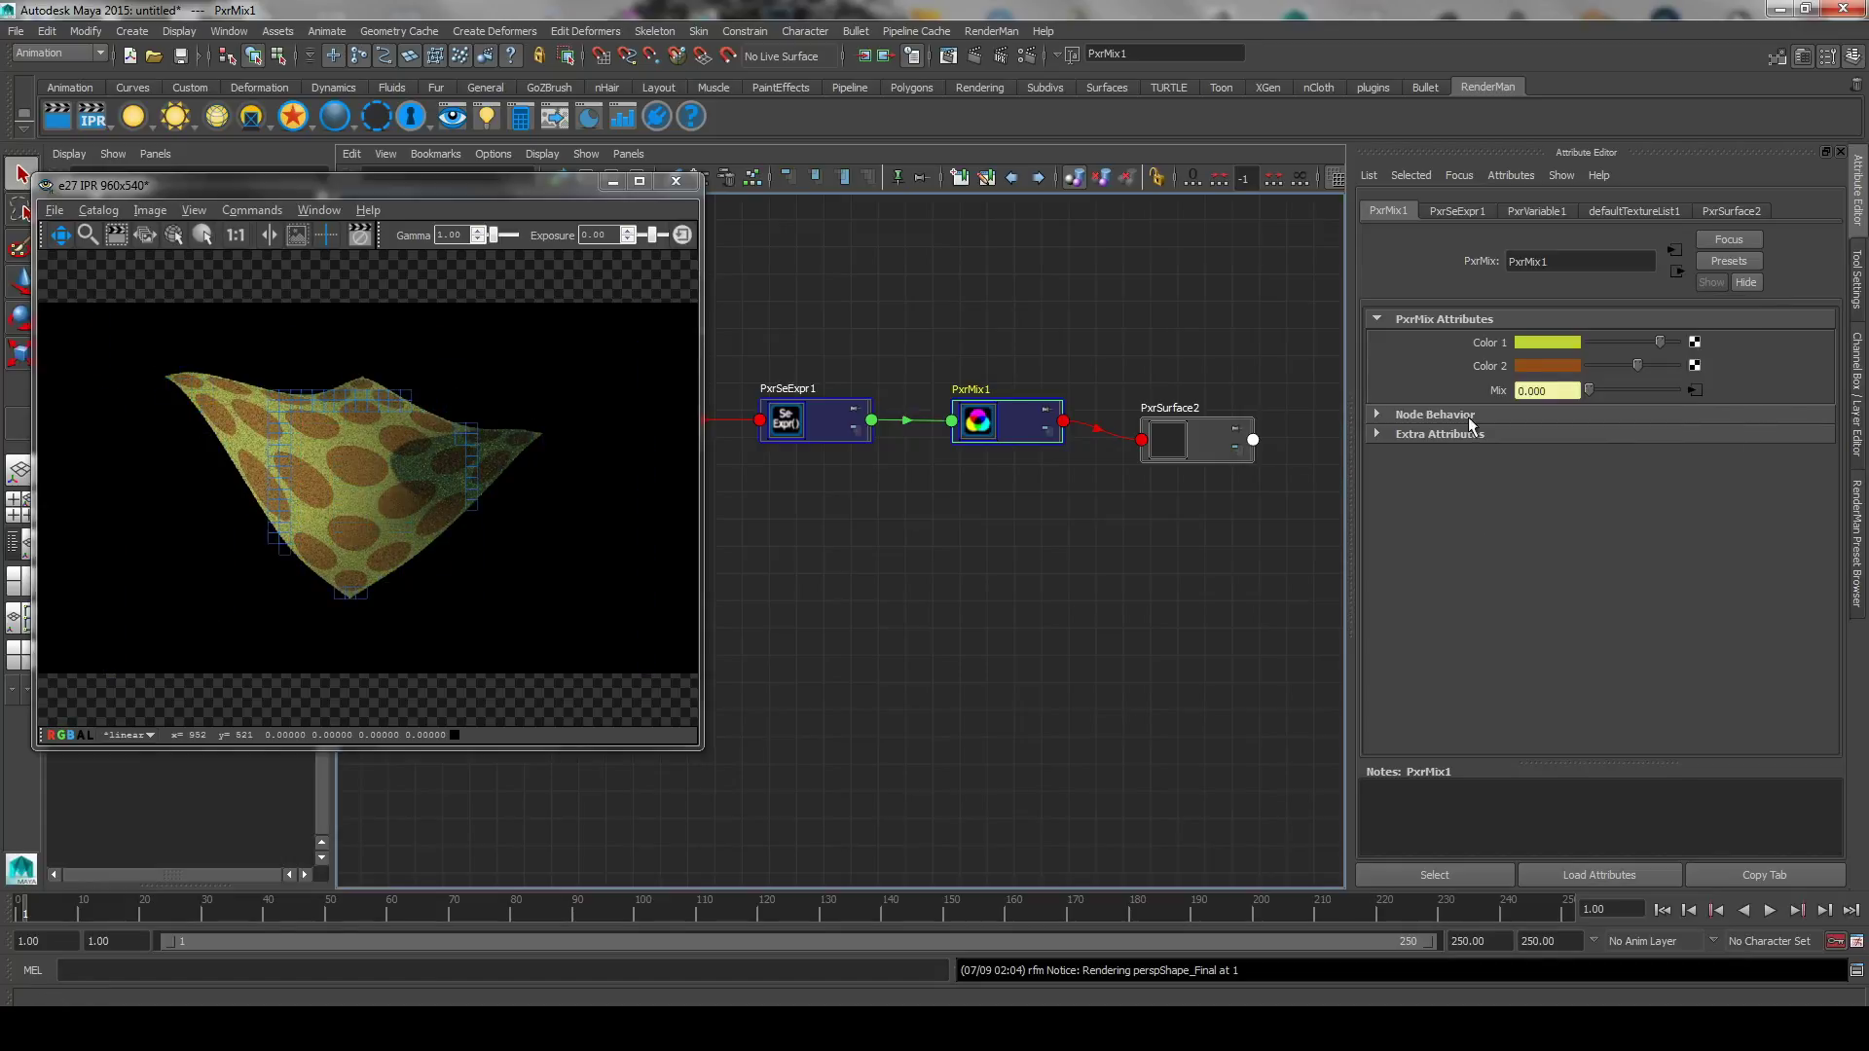
mouse_move(1640, 368)
mouse_down()
mouse_move(1650, 343)
mouse_move(1604, 342)
mouse_up()
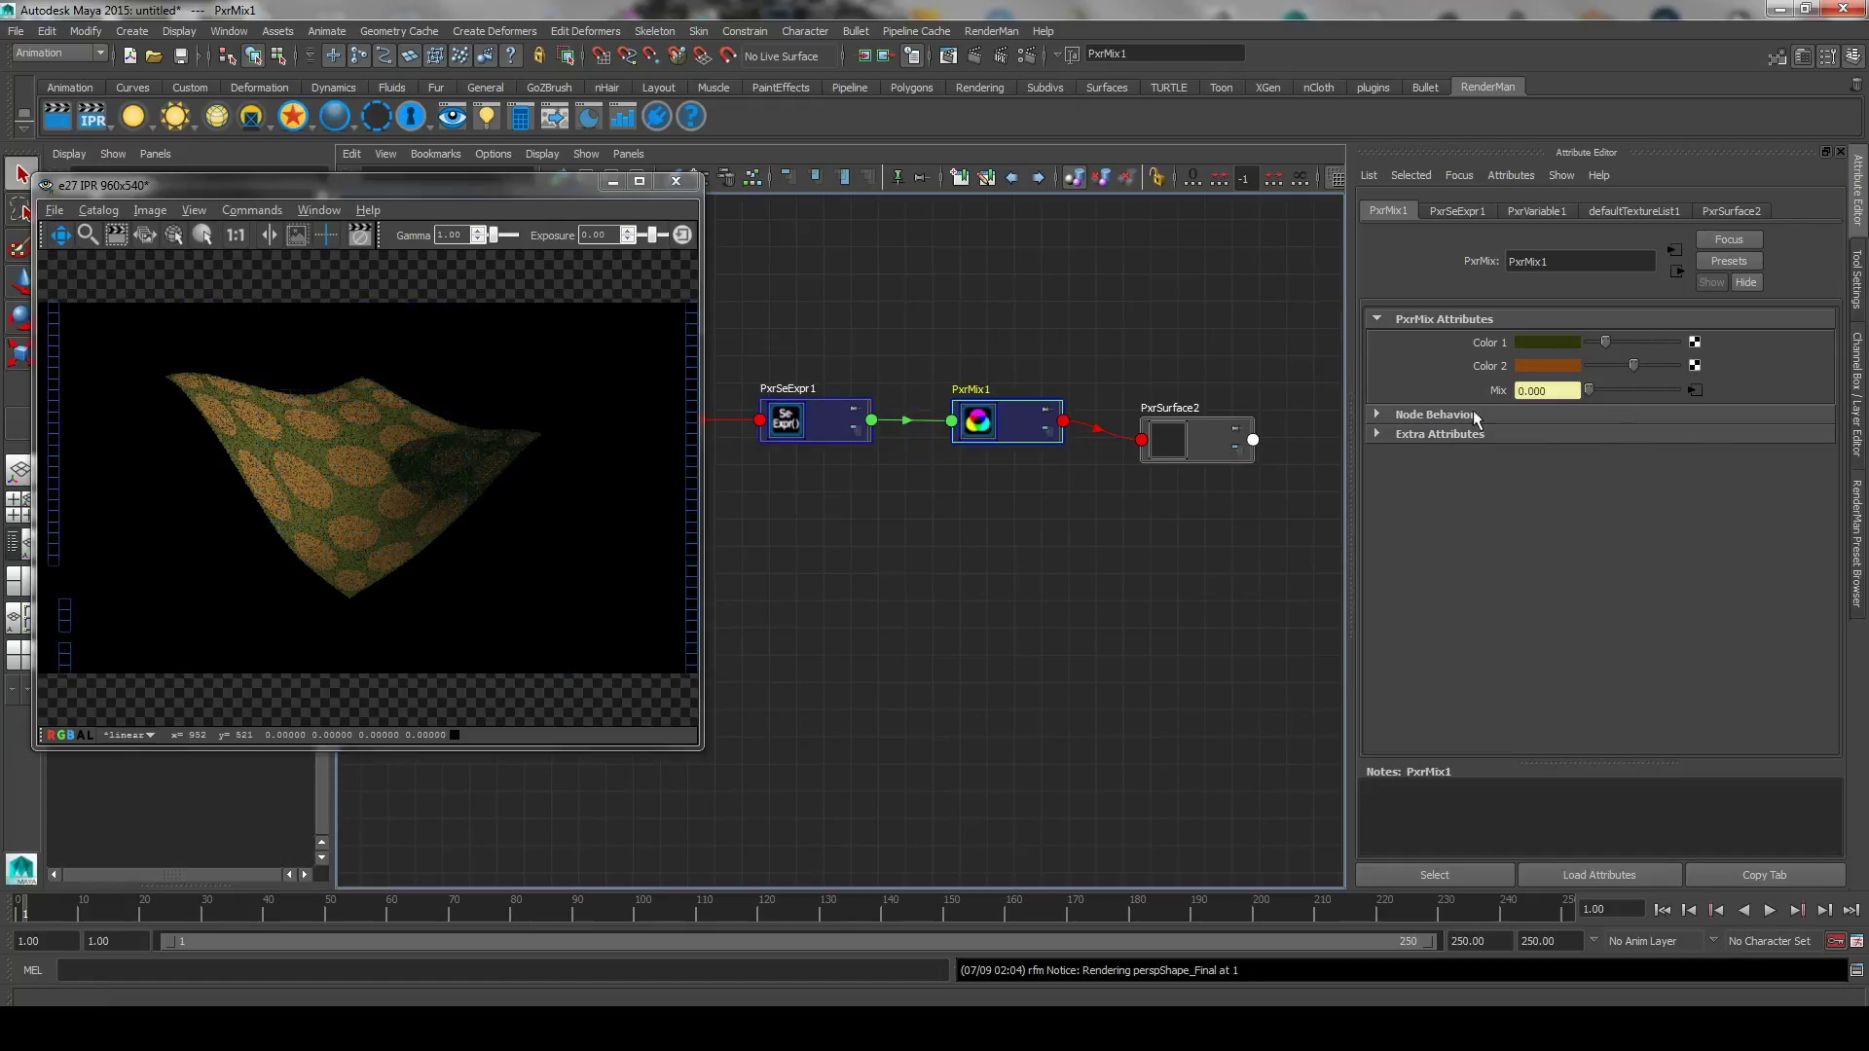
Lower PxrSeExpr1's Float Input 2 to 0.300 for smaller spots.
drag(993, 420, 990, 418)
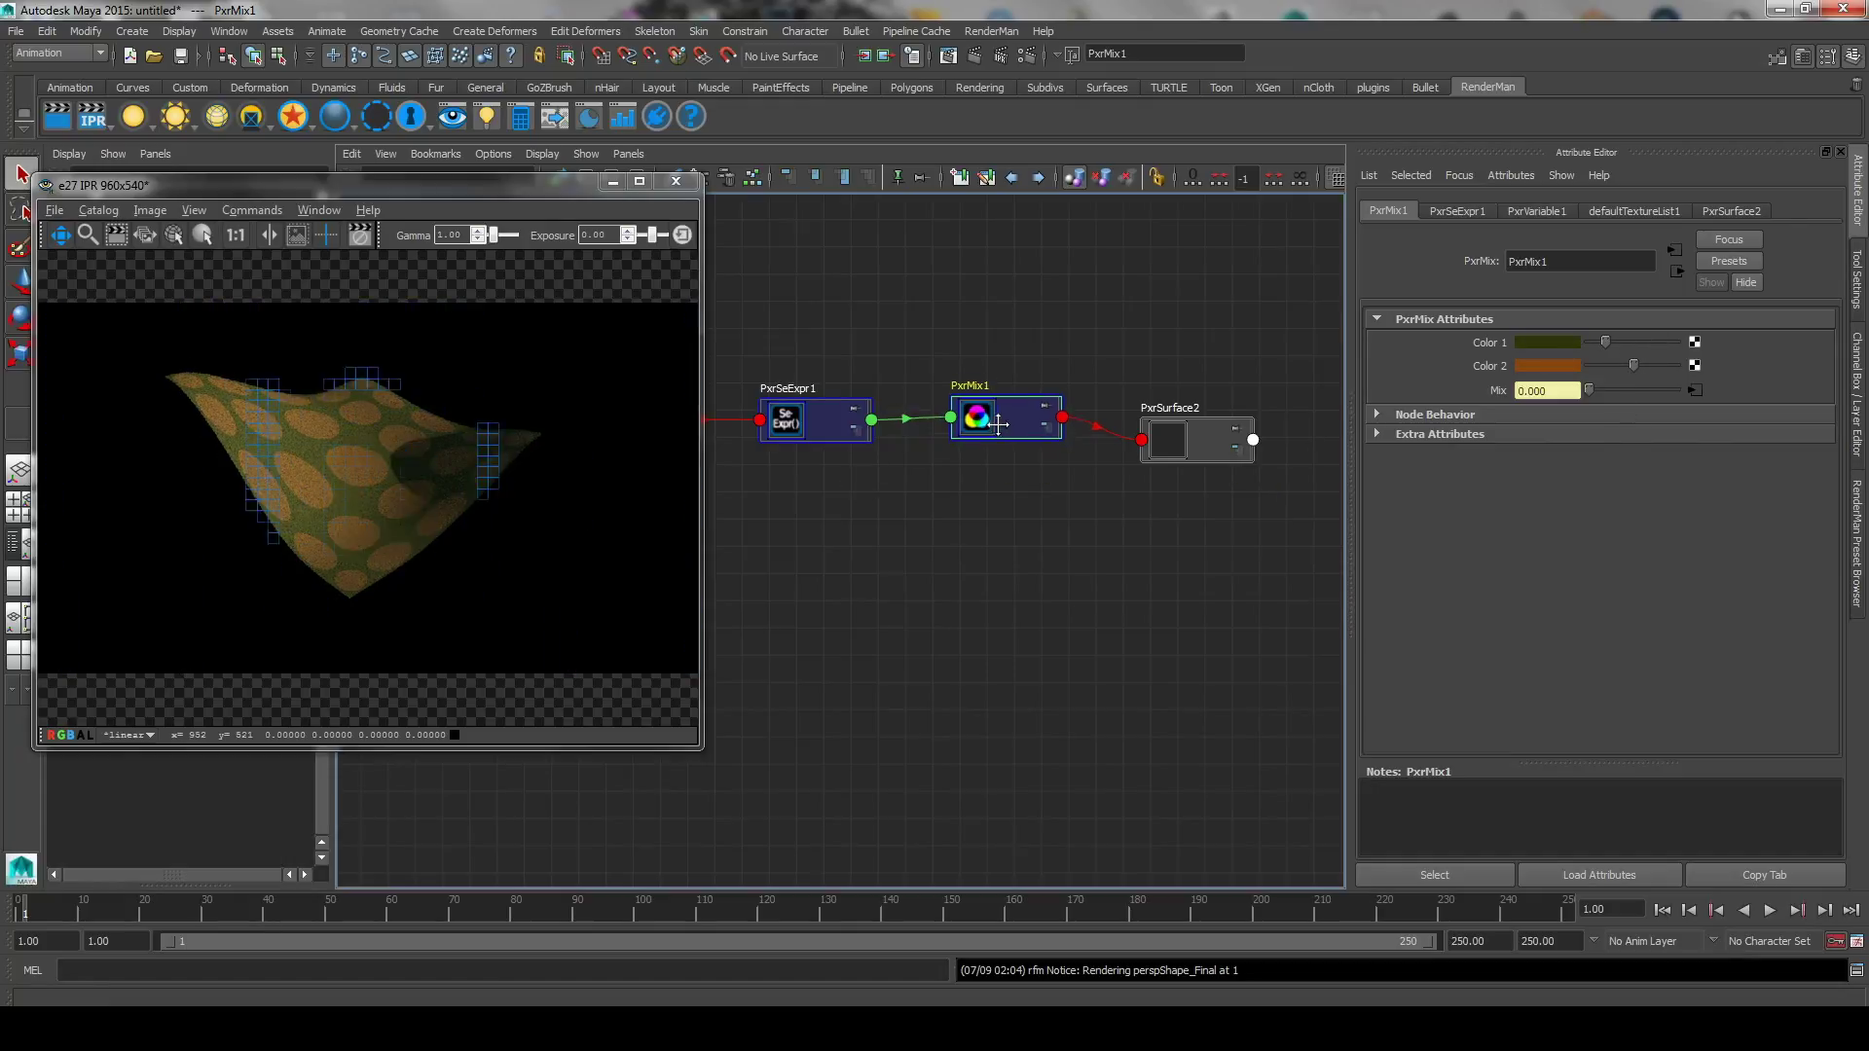
click(819, 418)
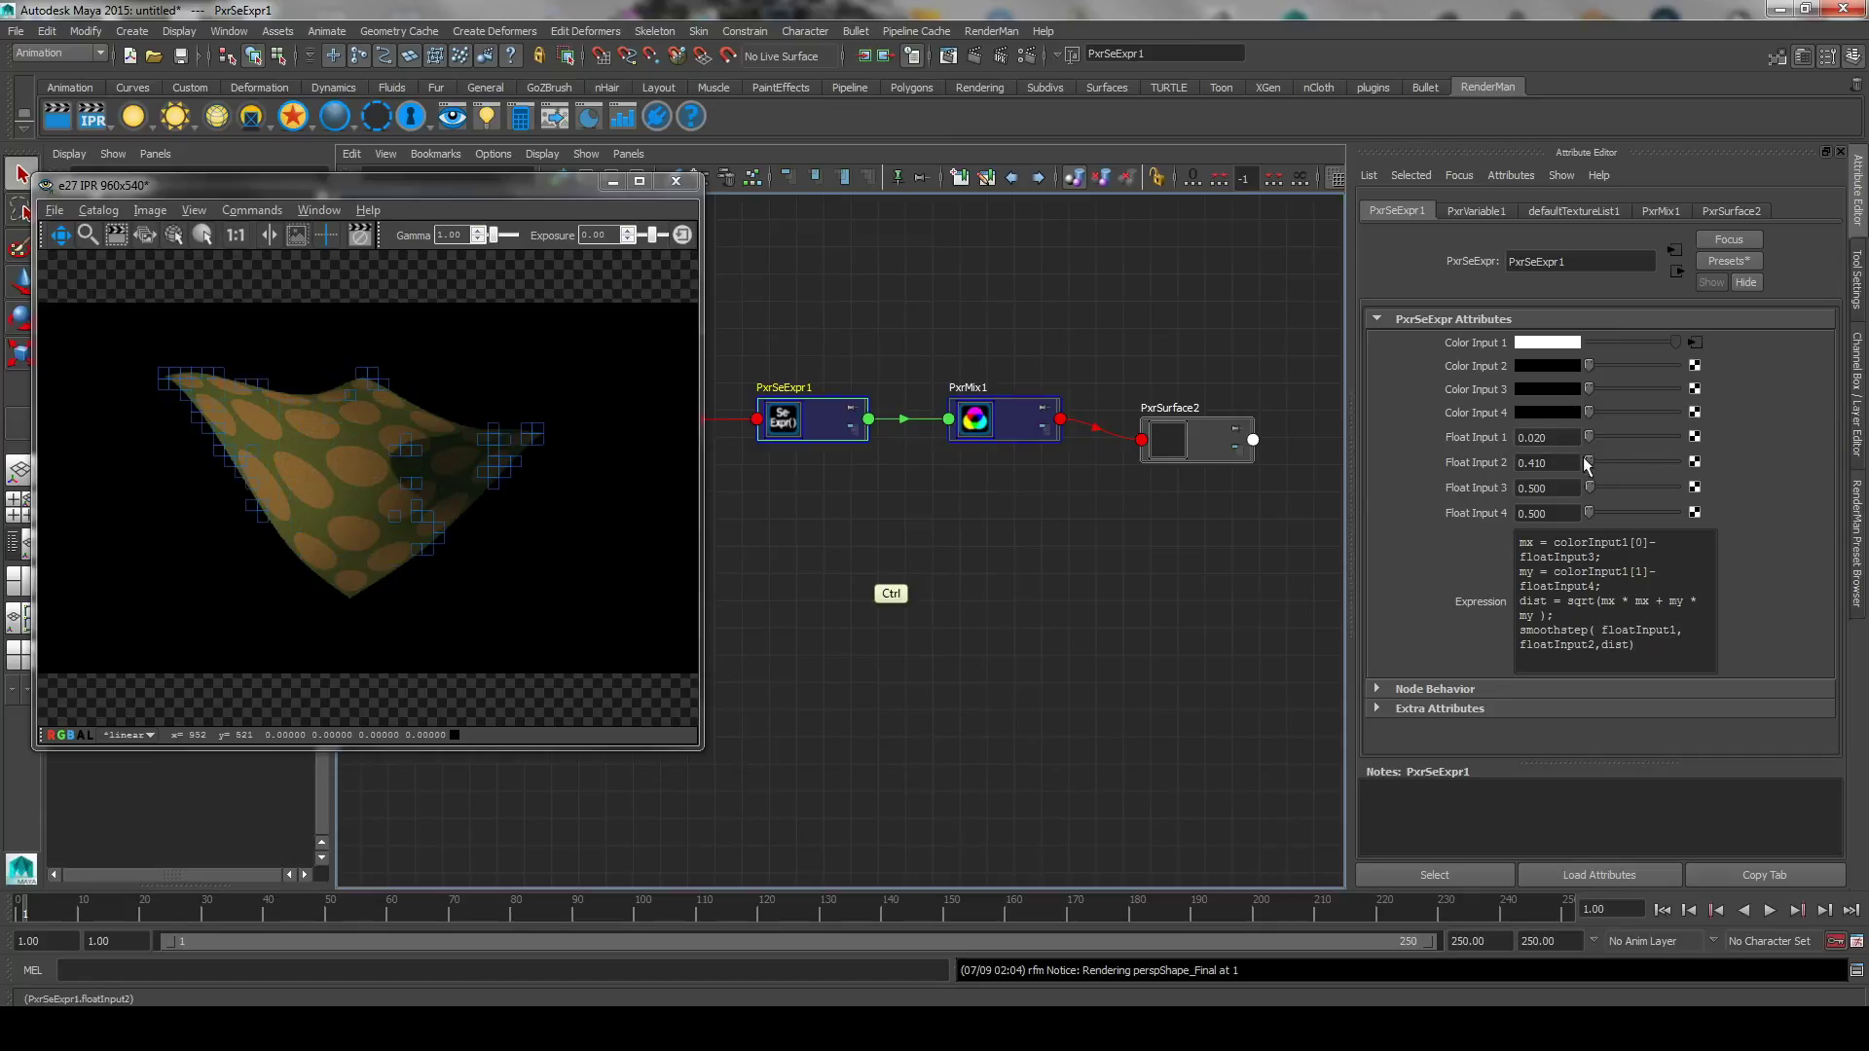
ctrl+drag(1572, 459, 1543, 459)
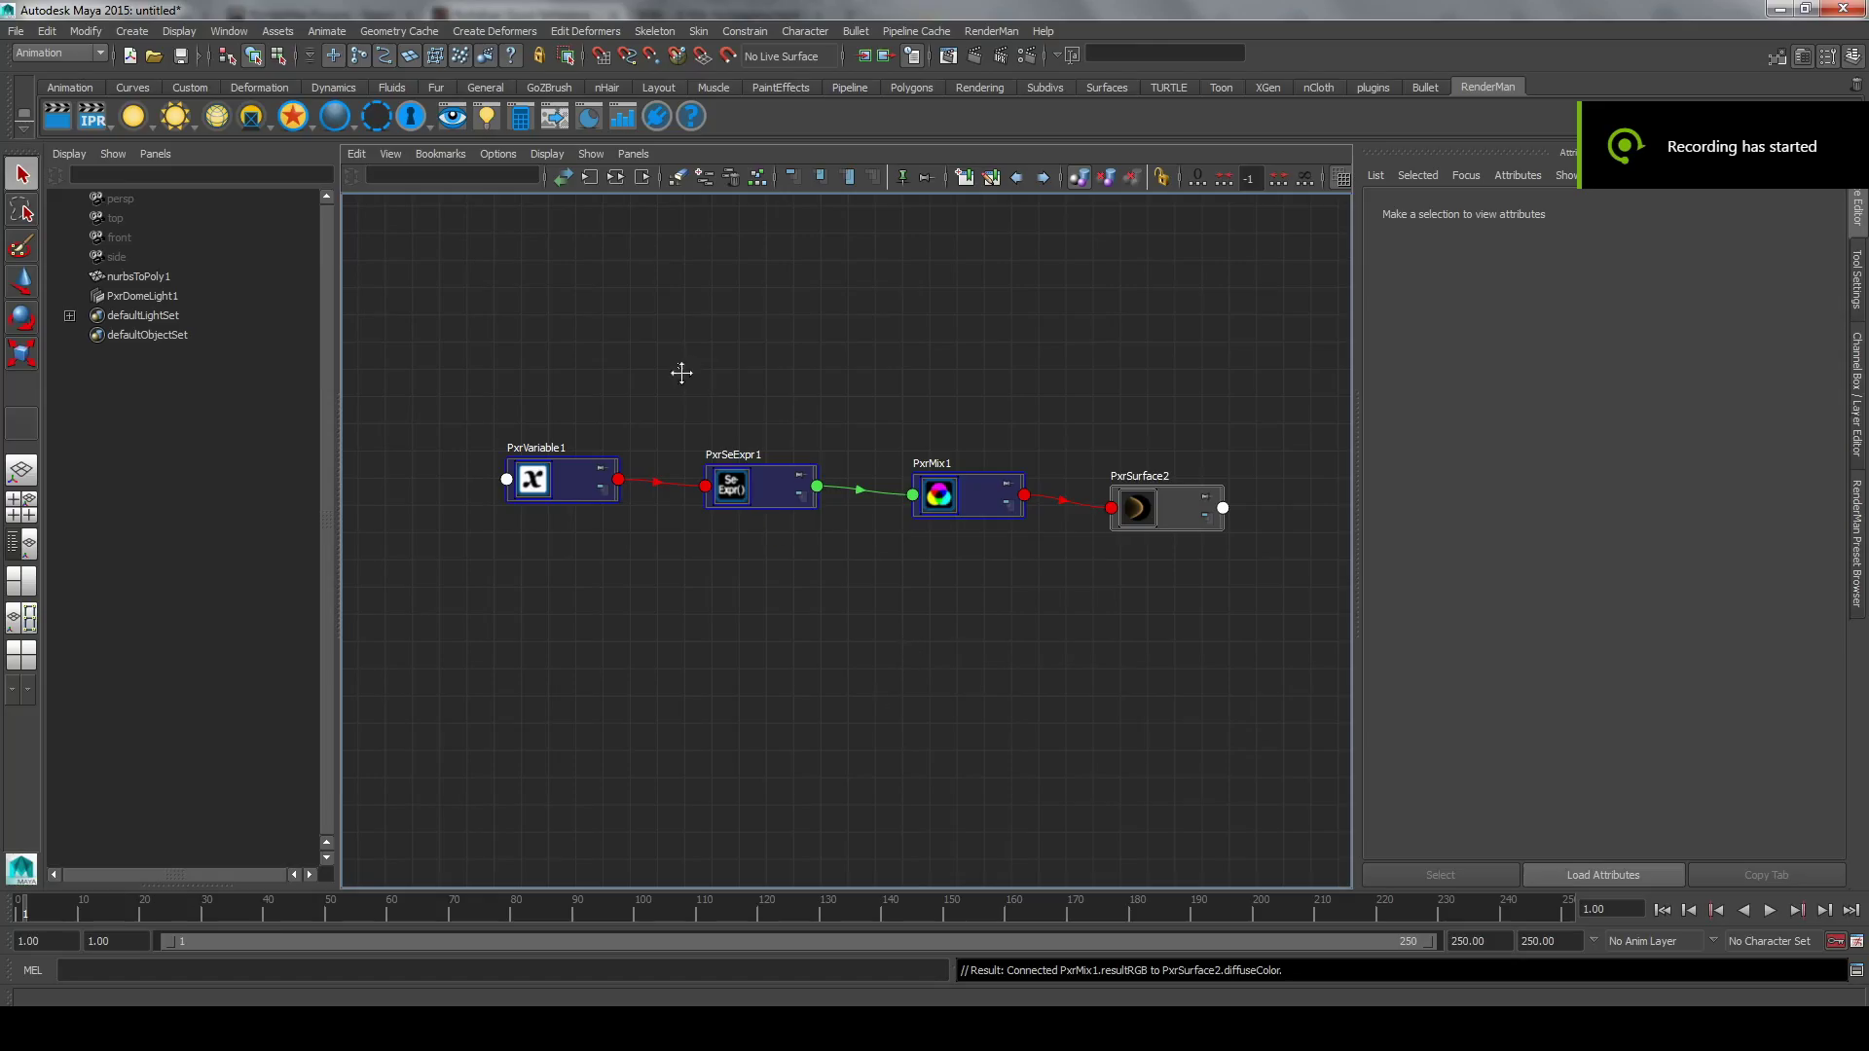
Delete the PxrSeExpr1 and PxrMix1 nodes and create a fresh PxrSeExpr node.
drag(681, 373, 928, 590)
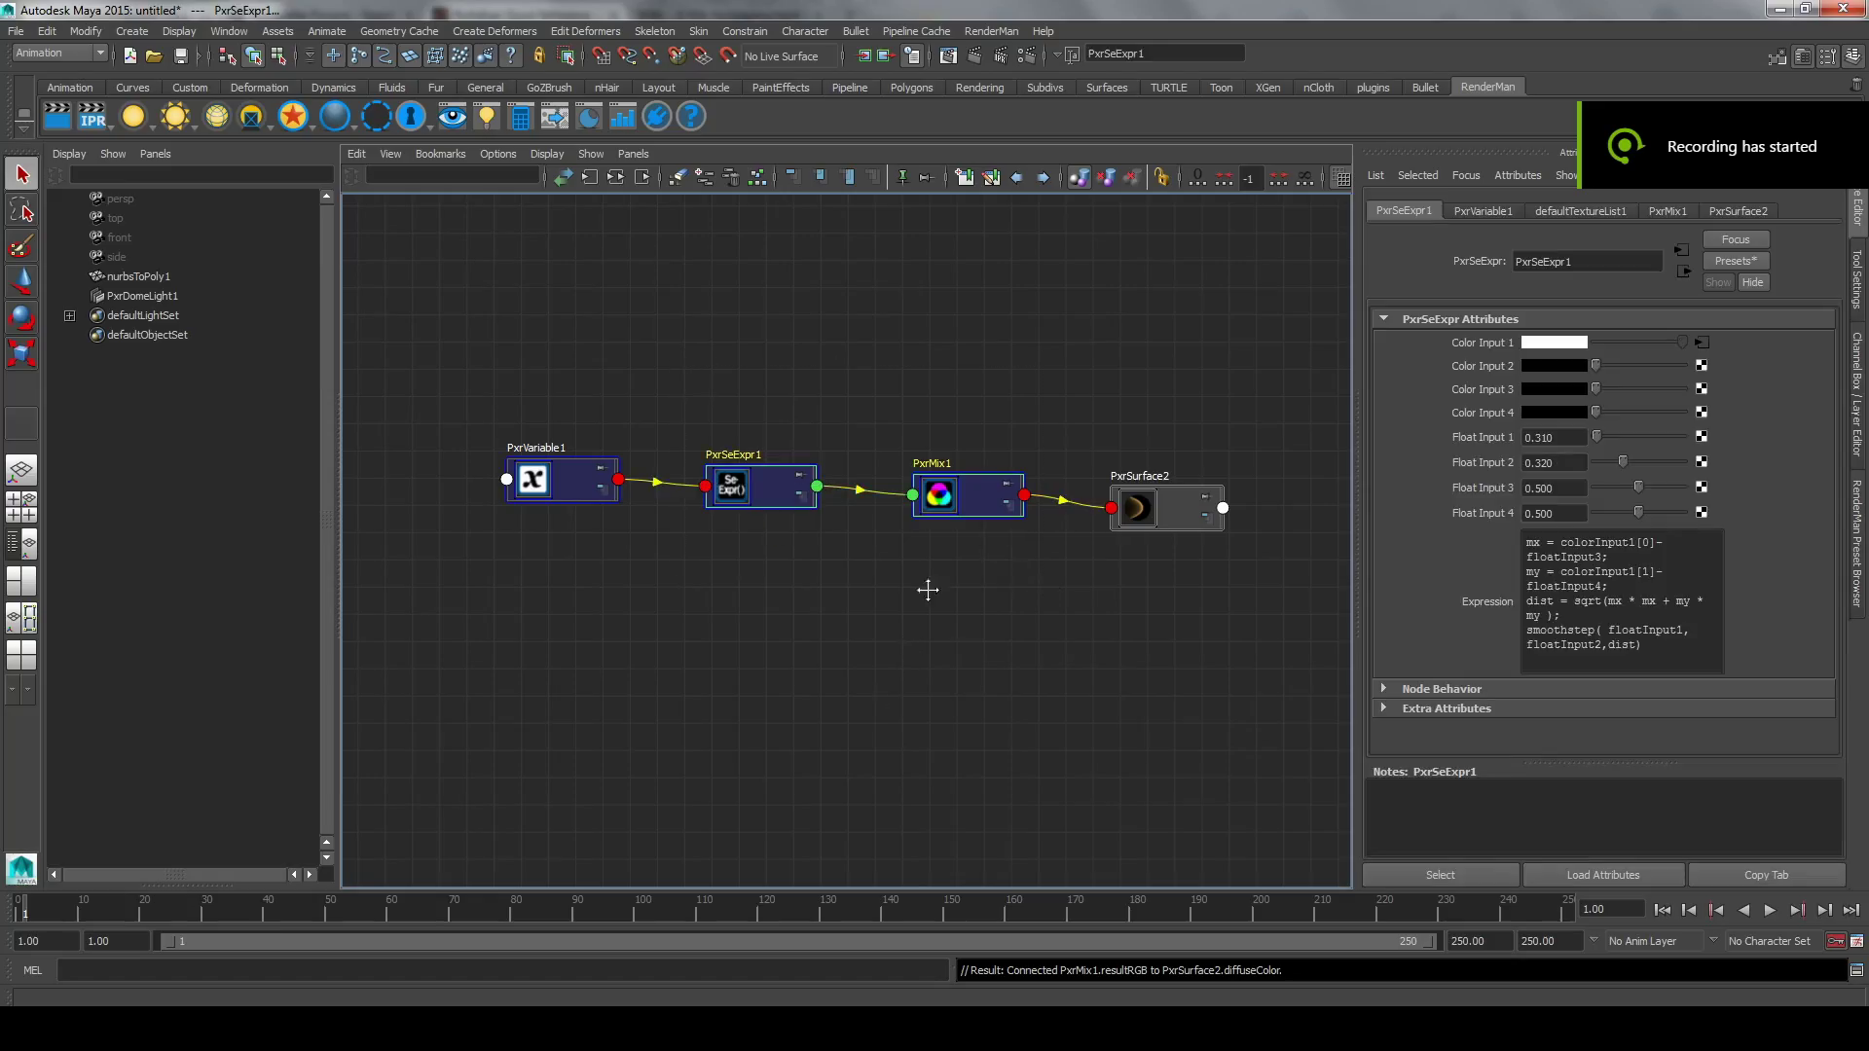
key(Delete)
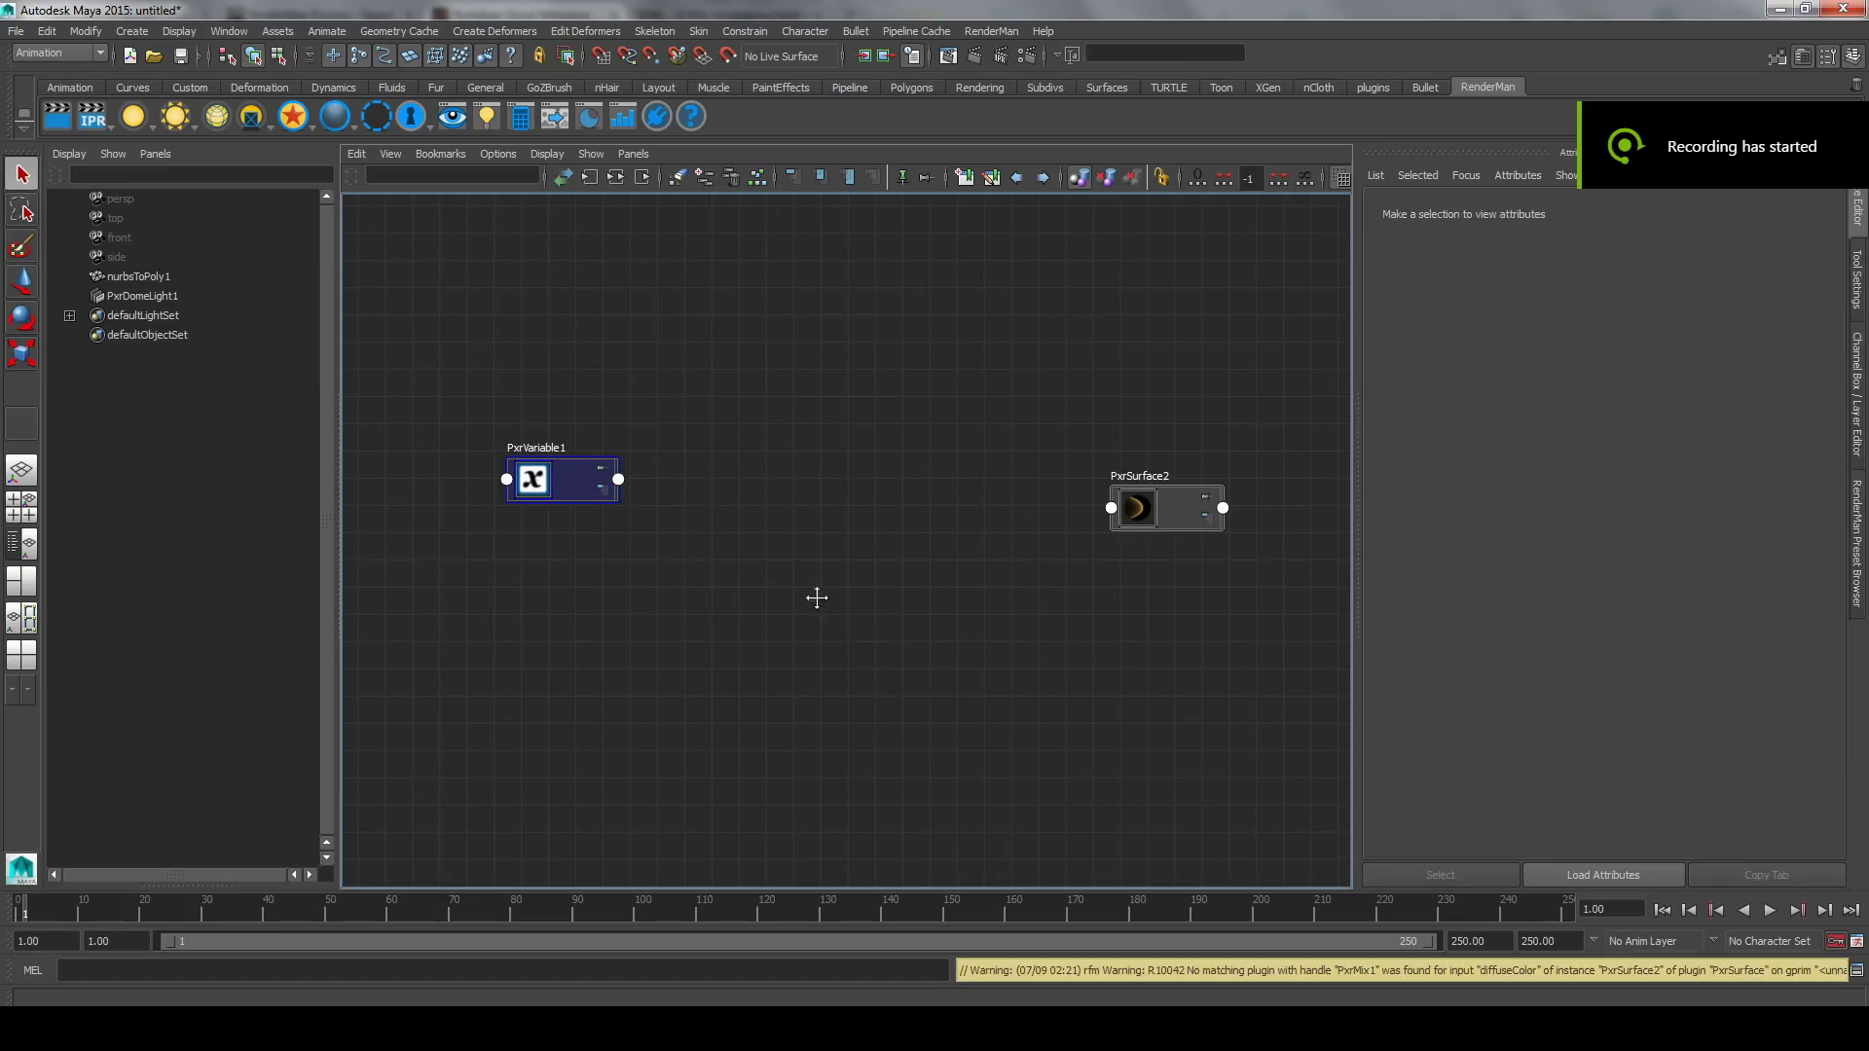
key(Tab)
text(Pxr)
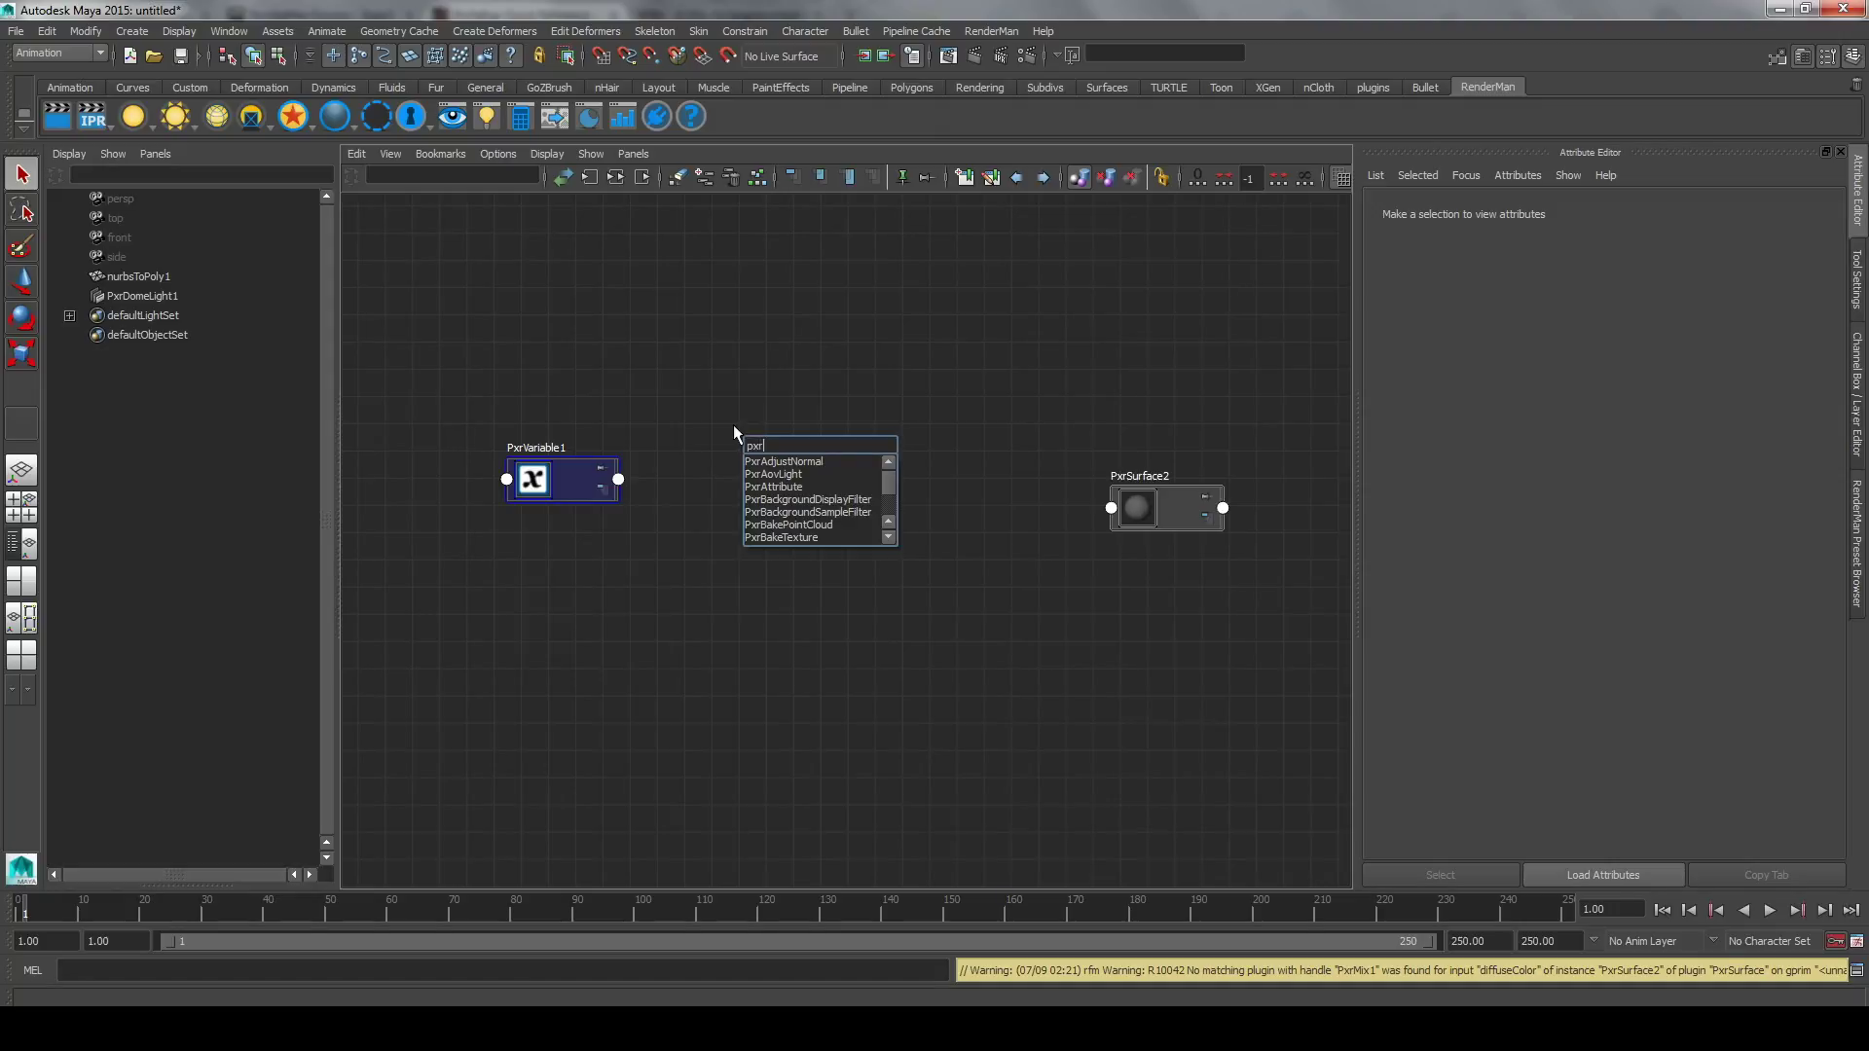
text(SeExpr)
key(Return)
drag(788, 451, 783, 484)
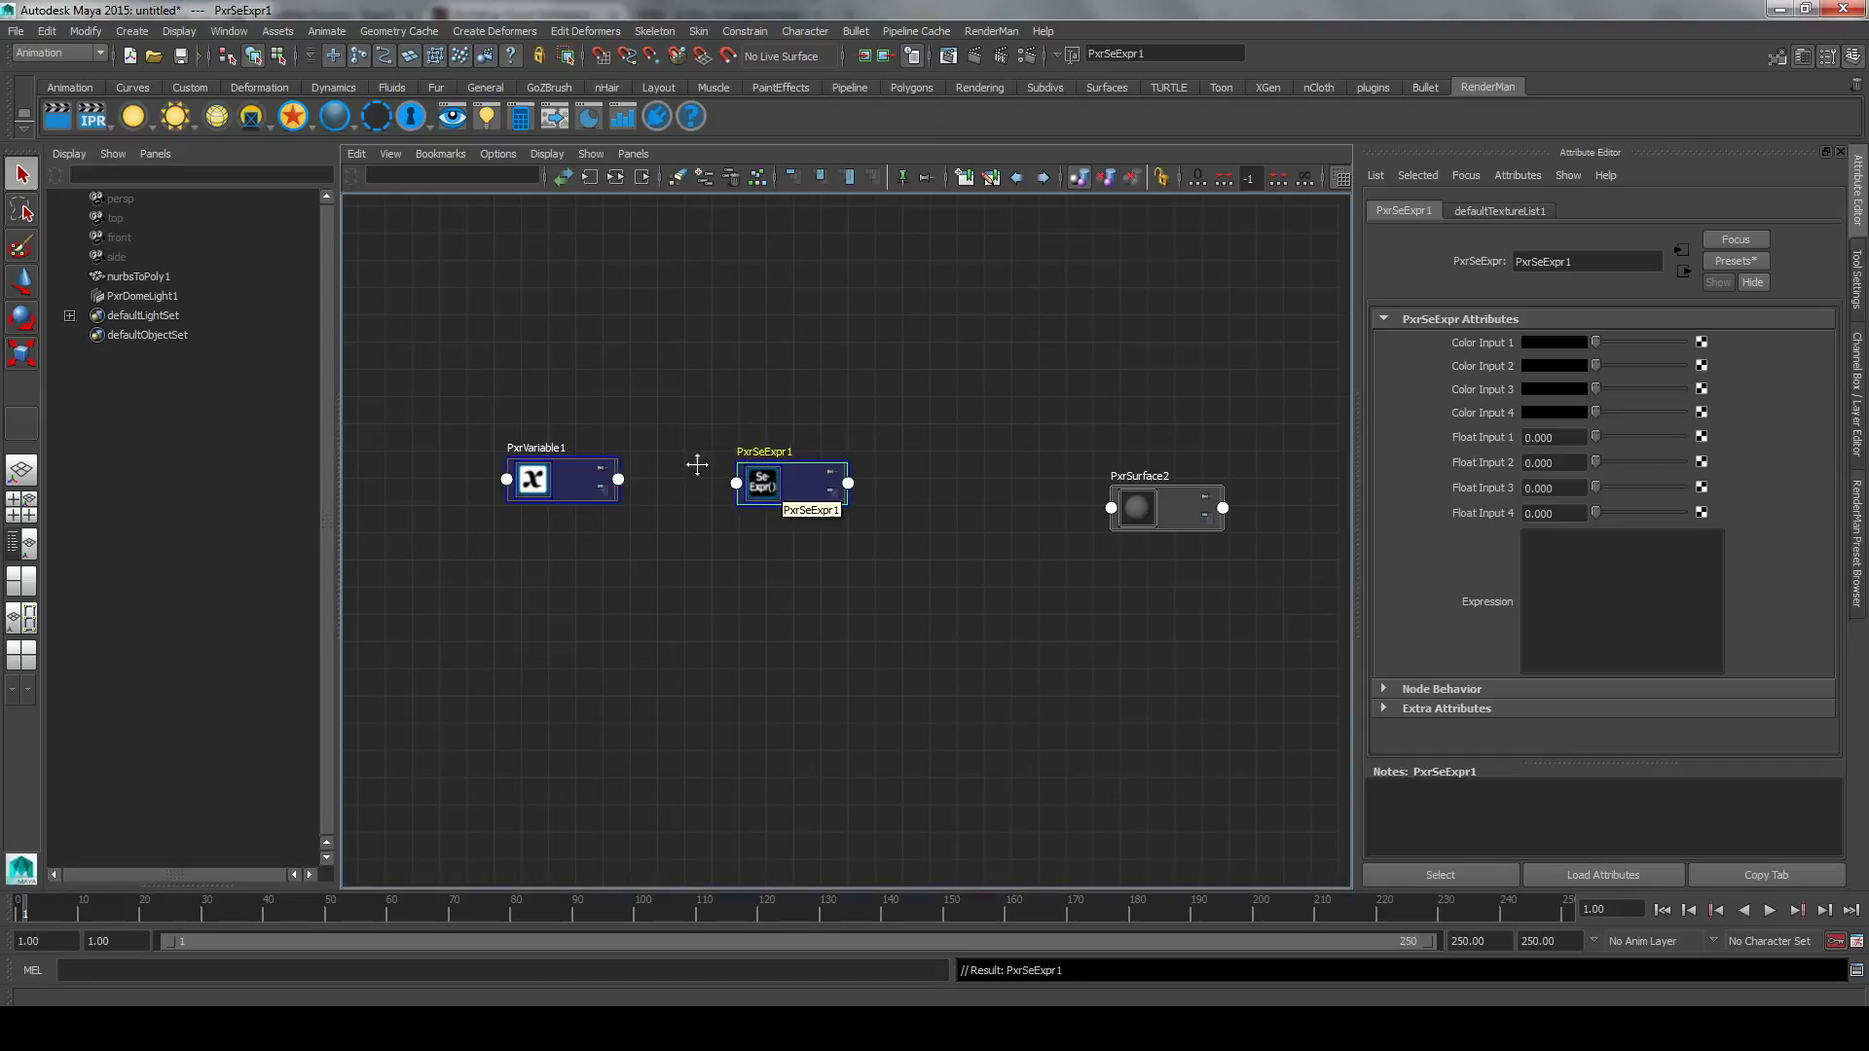
Connect PxrVariable1's RGB result into PxrSeExpr1's Color Input 1.
click(618, 478)
click(762, 566)
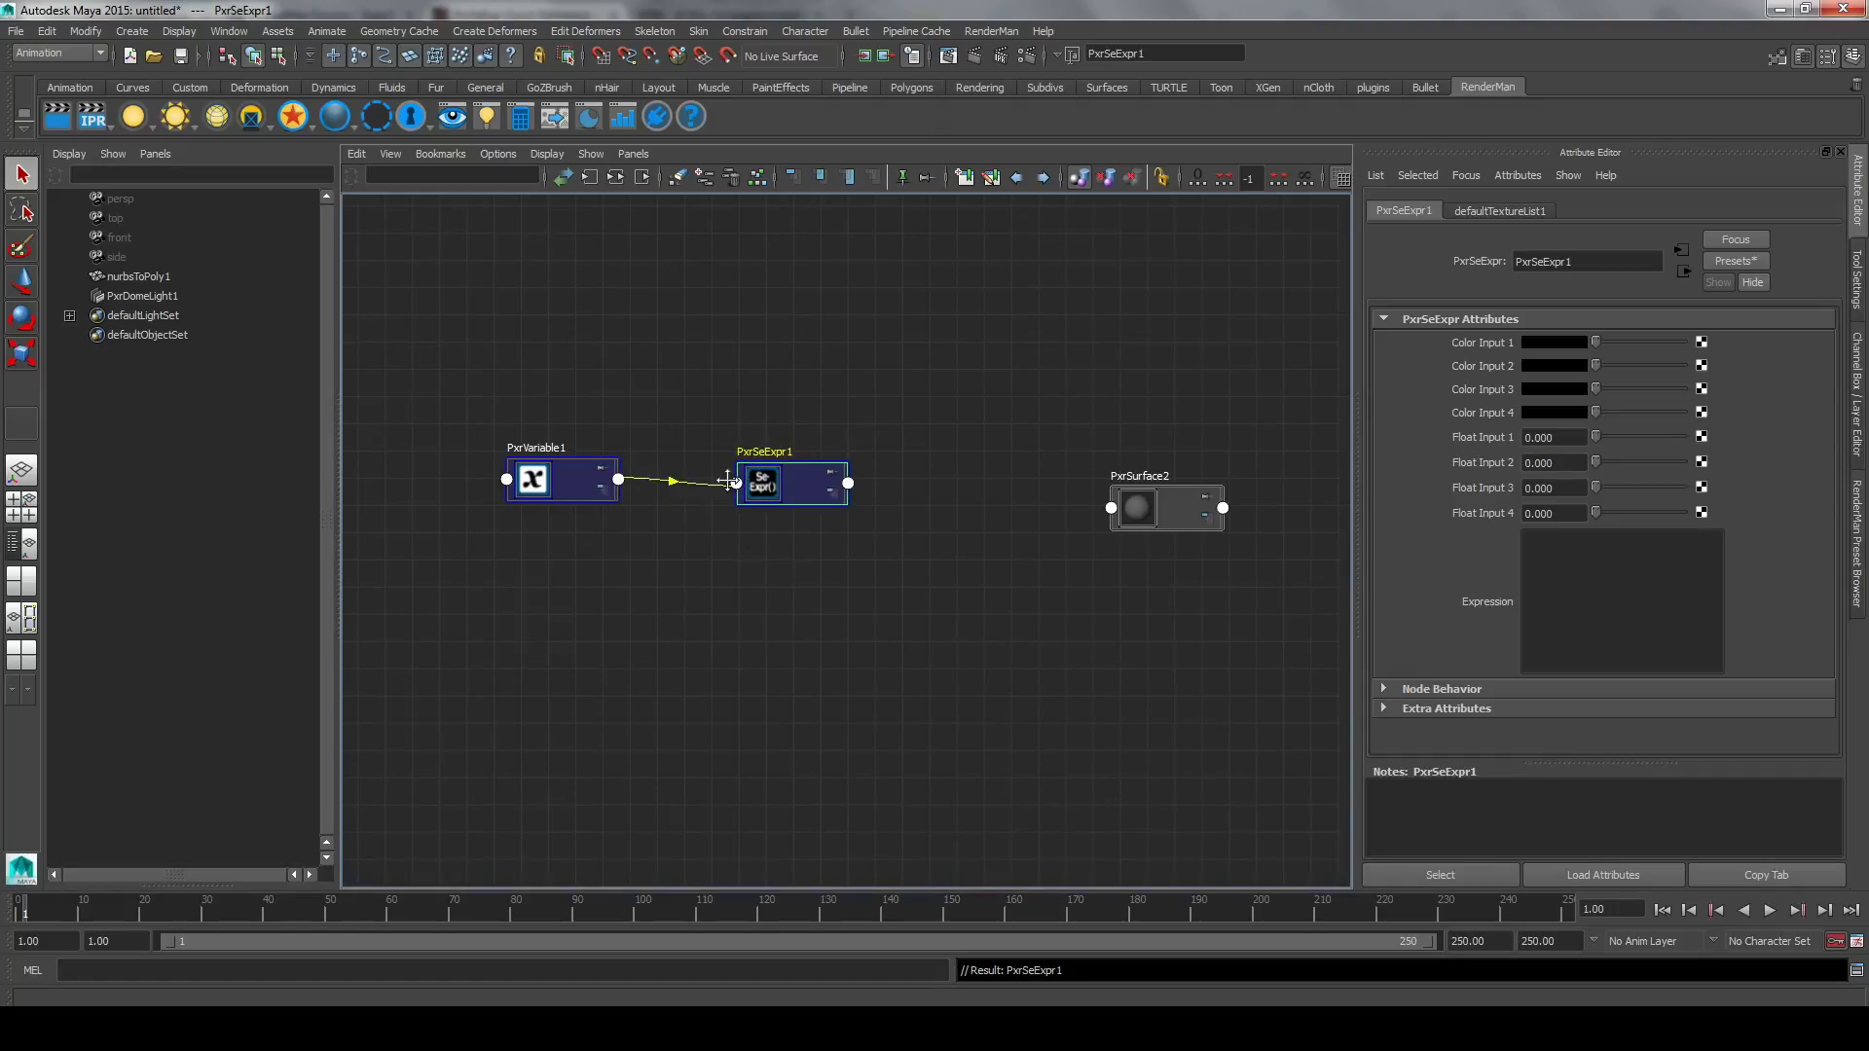
click(741, 483)
click(795, 489)
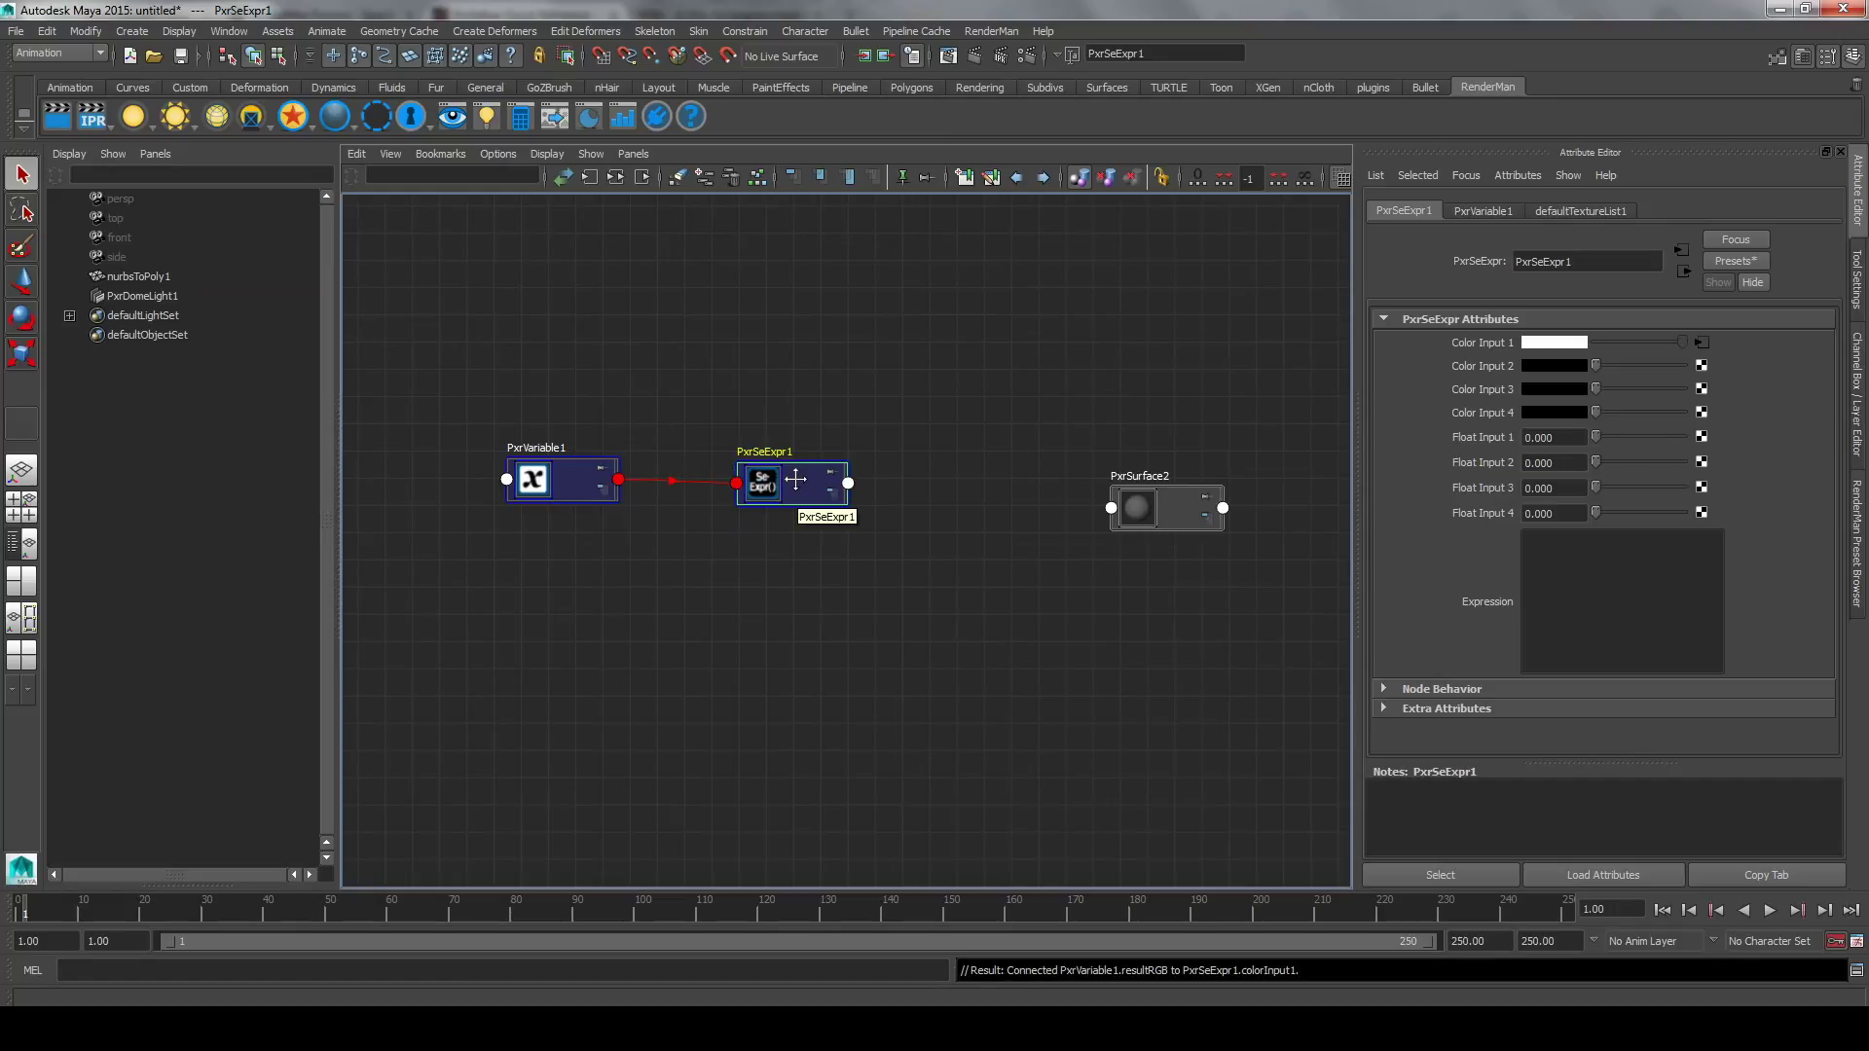
click(932, 499)
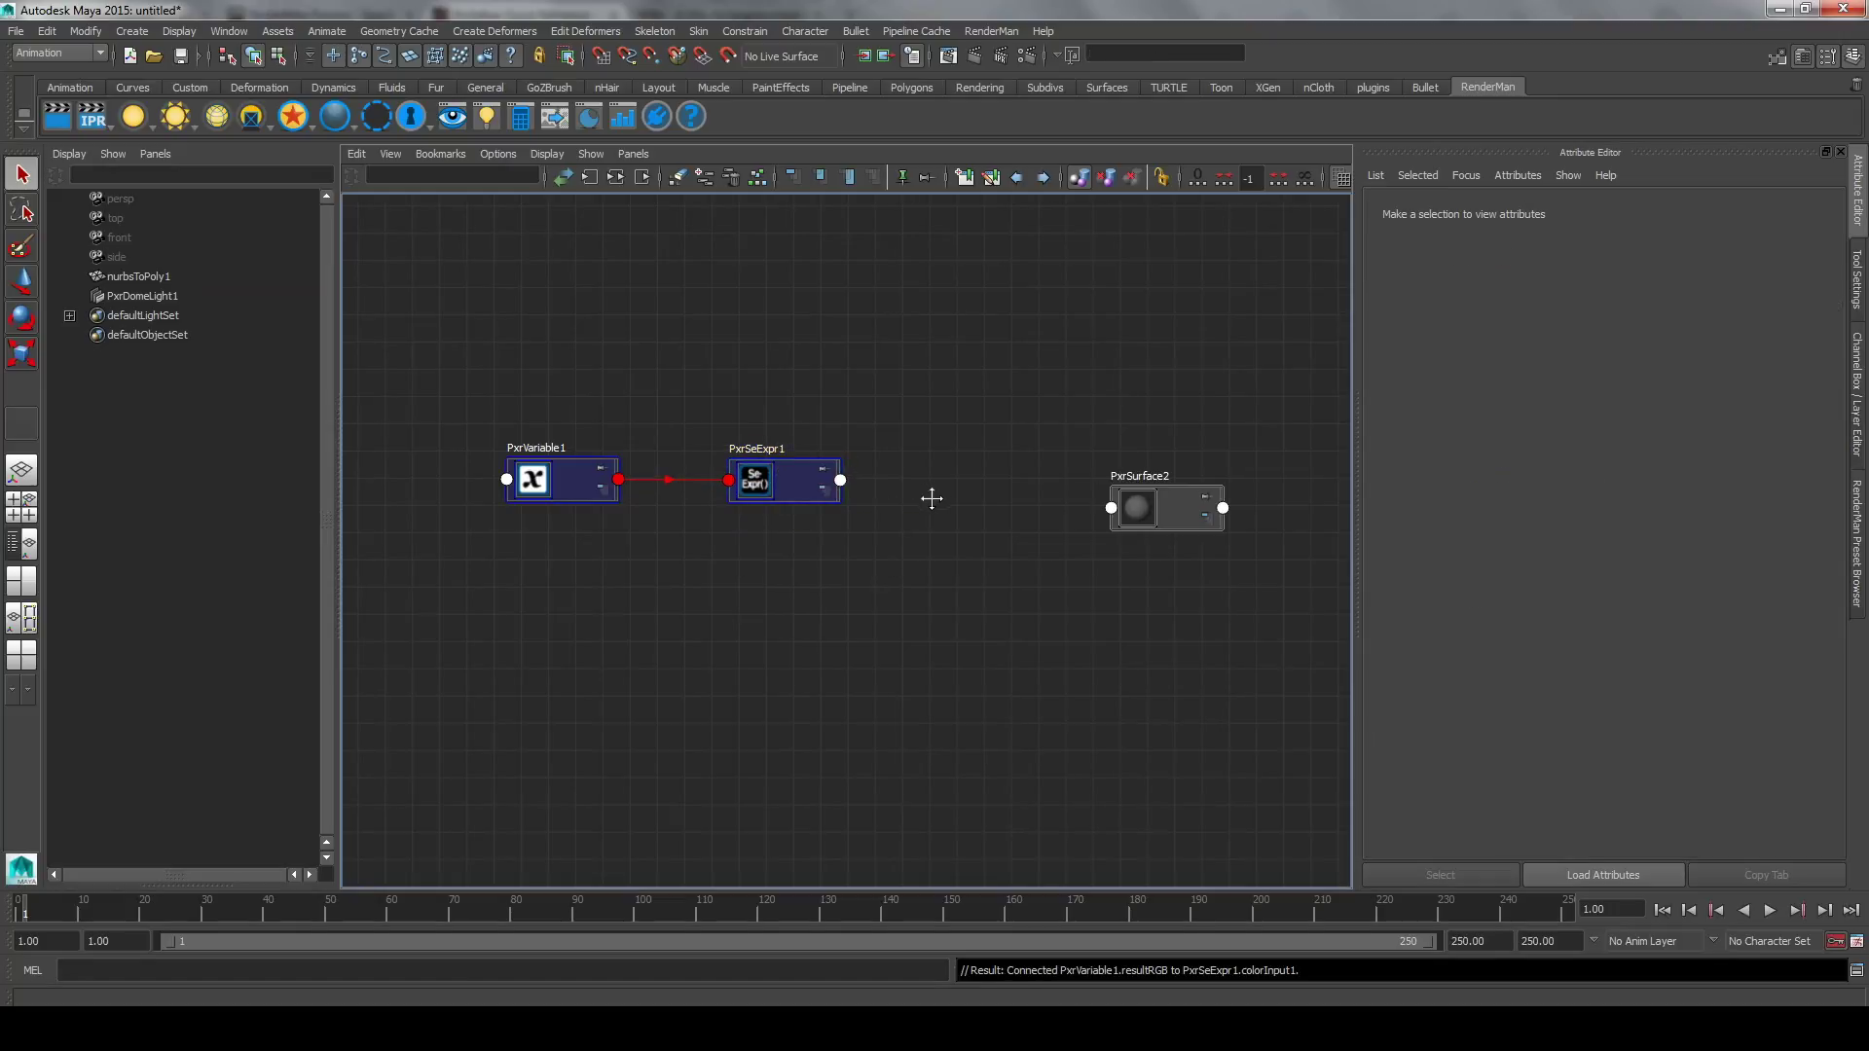
Connect PxrSeExpr1's resultRGB into PxrSurface2's Diffuse Color and show its attributes.
click(841, 478)
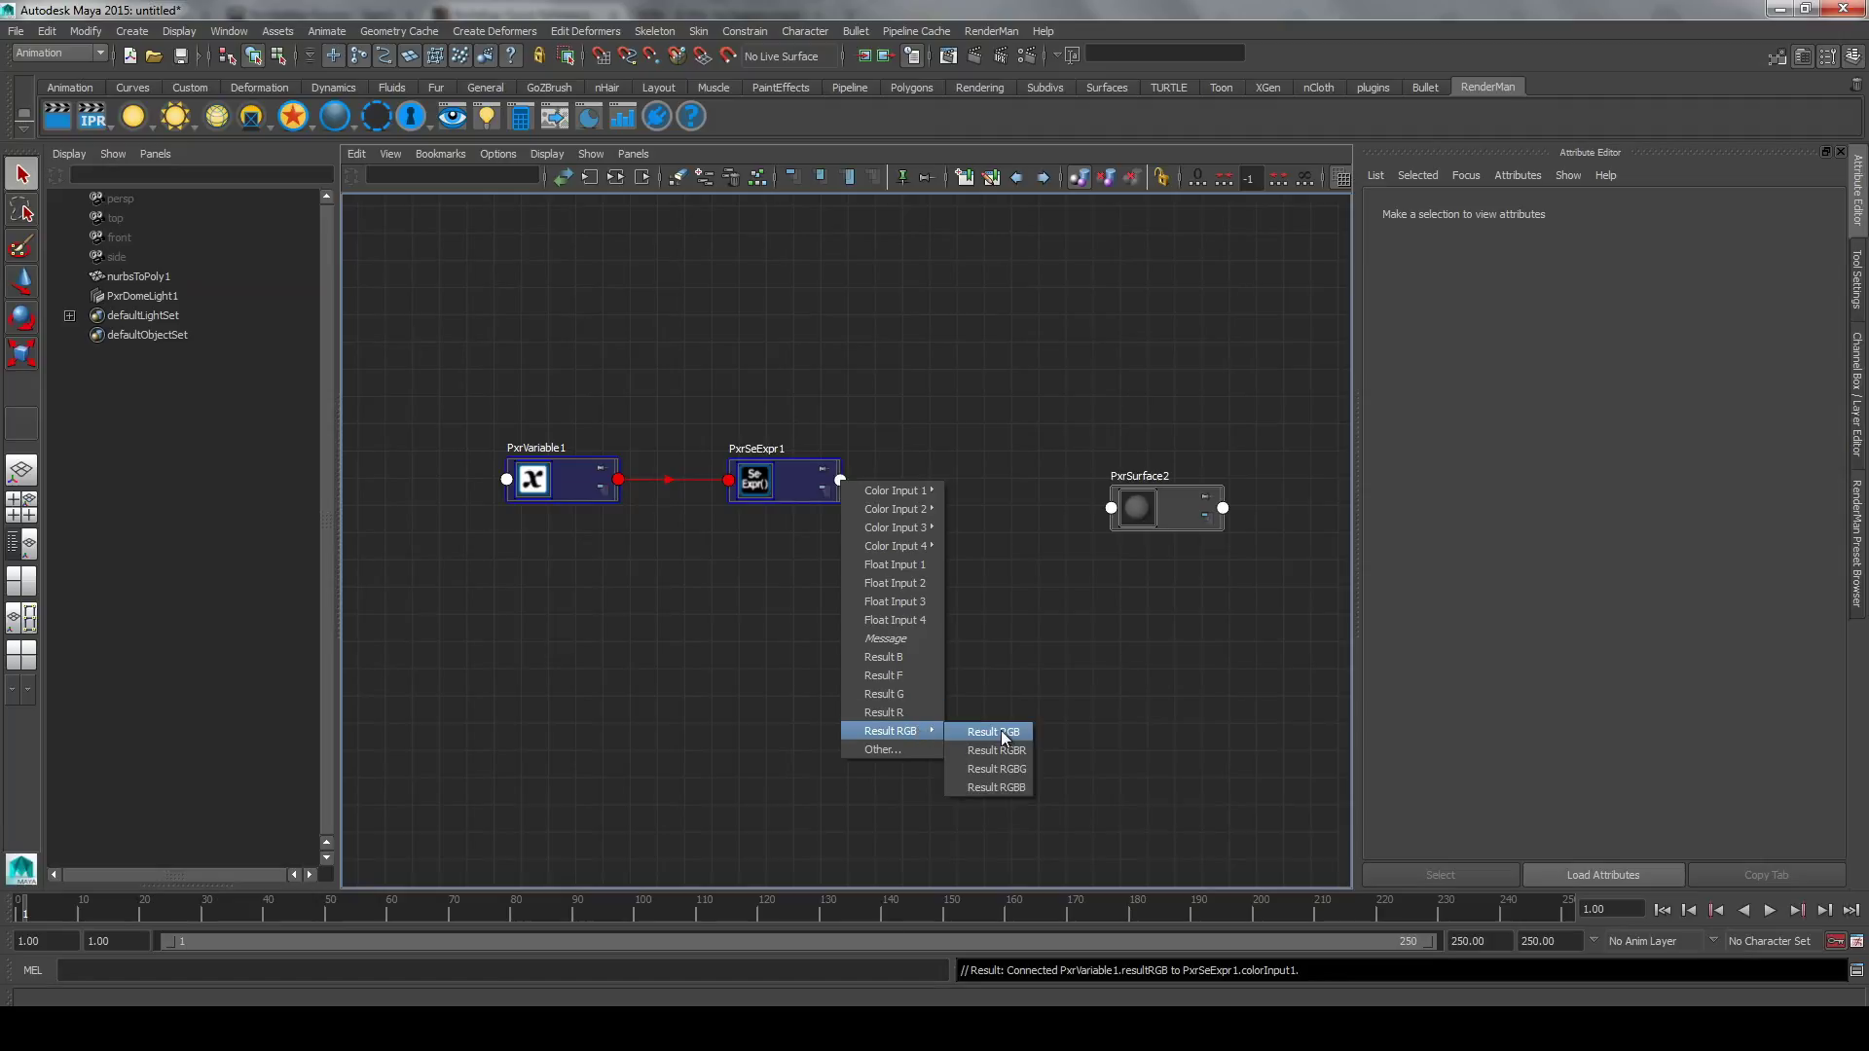
click(1000, 730)
click(1124, 494)
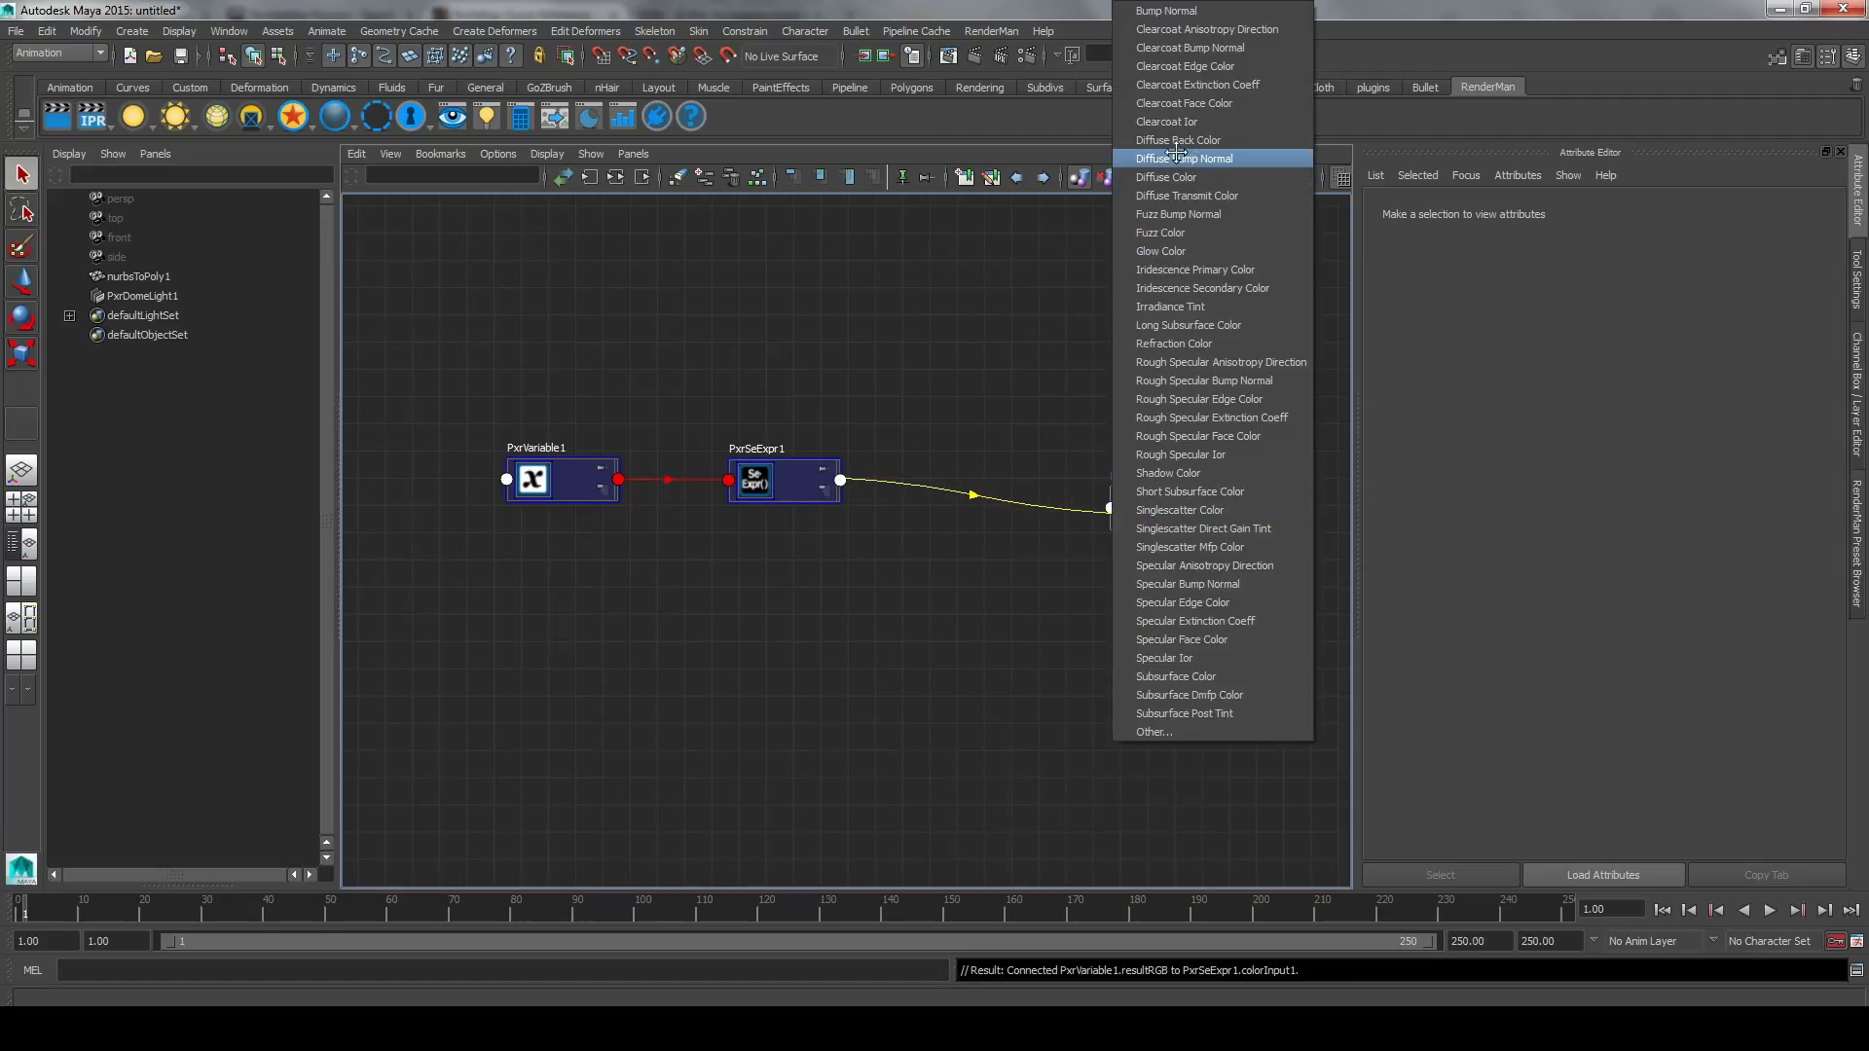
click(1151, 216)
drag(771, 492, 817, 494)
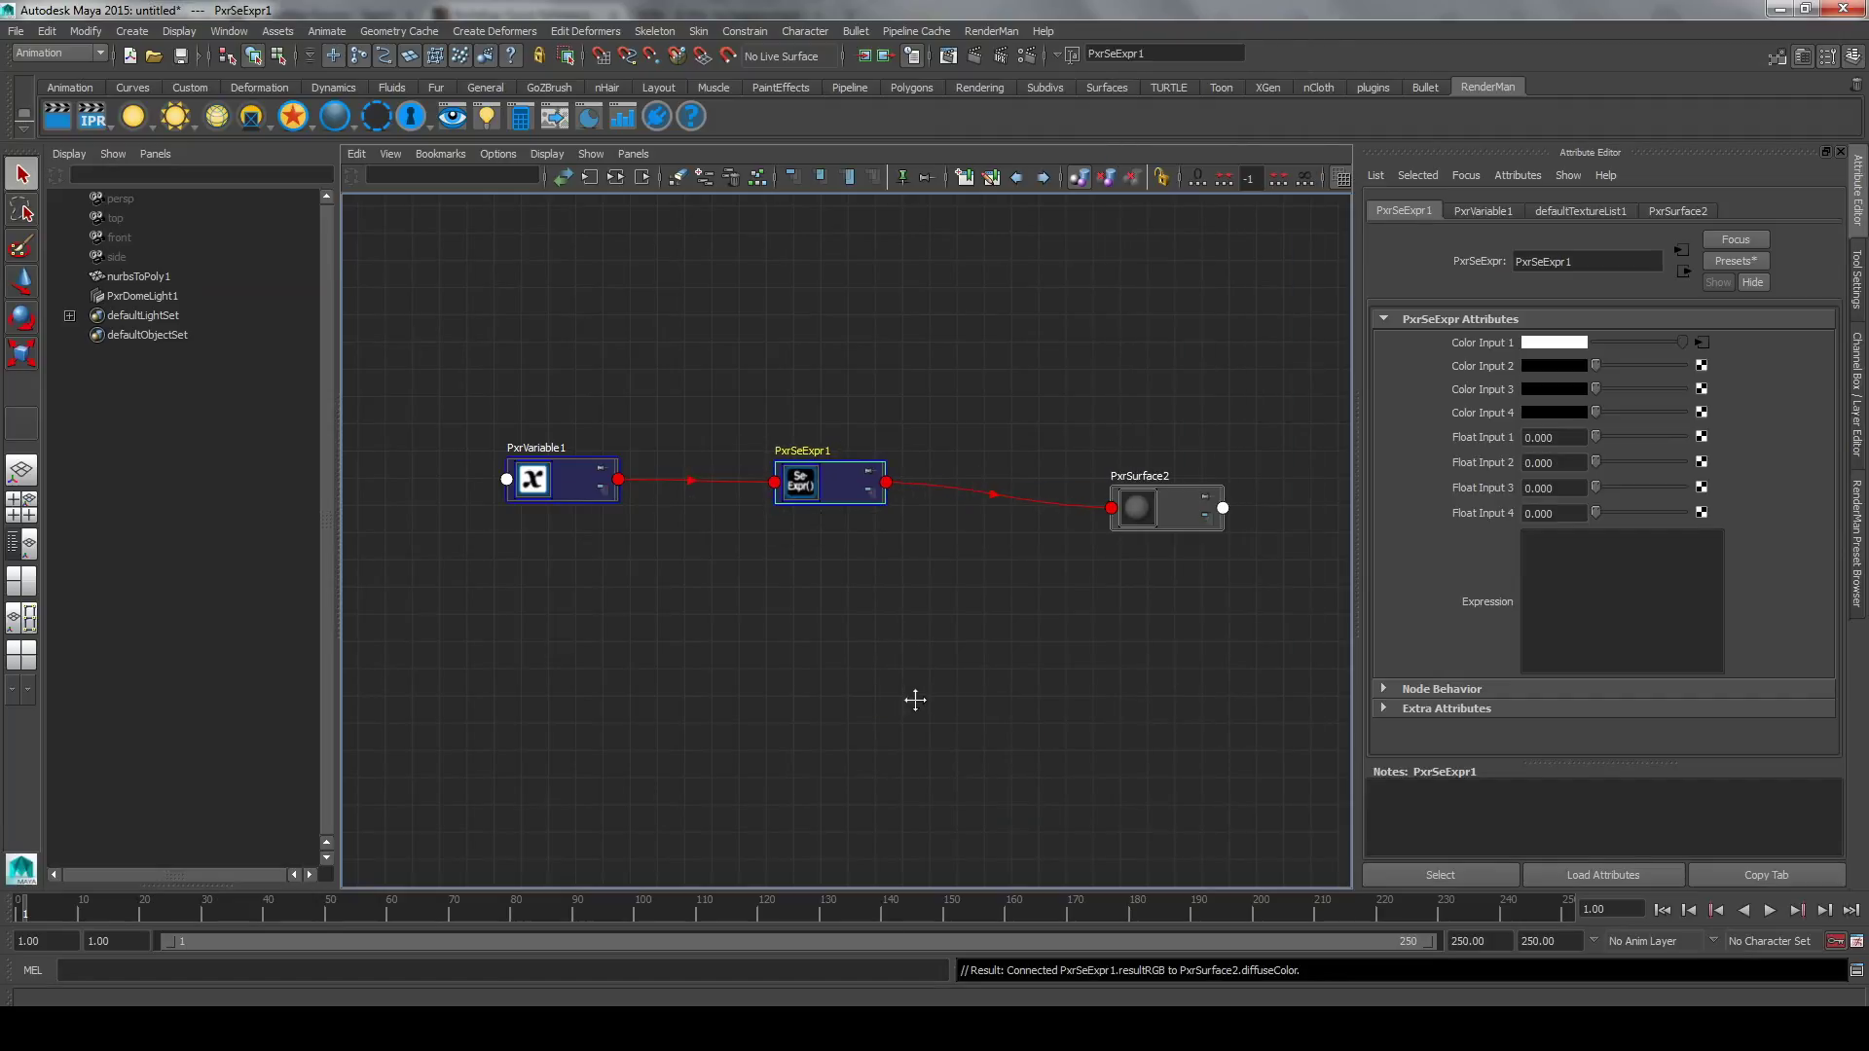
key(alt+Tab)
Paste the five-line cnoise/smoothstep expression into PxrSeExpr1's Expression field.
click(843, 348)
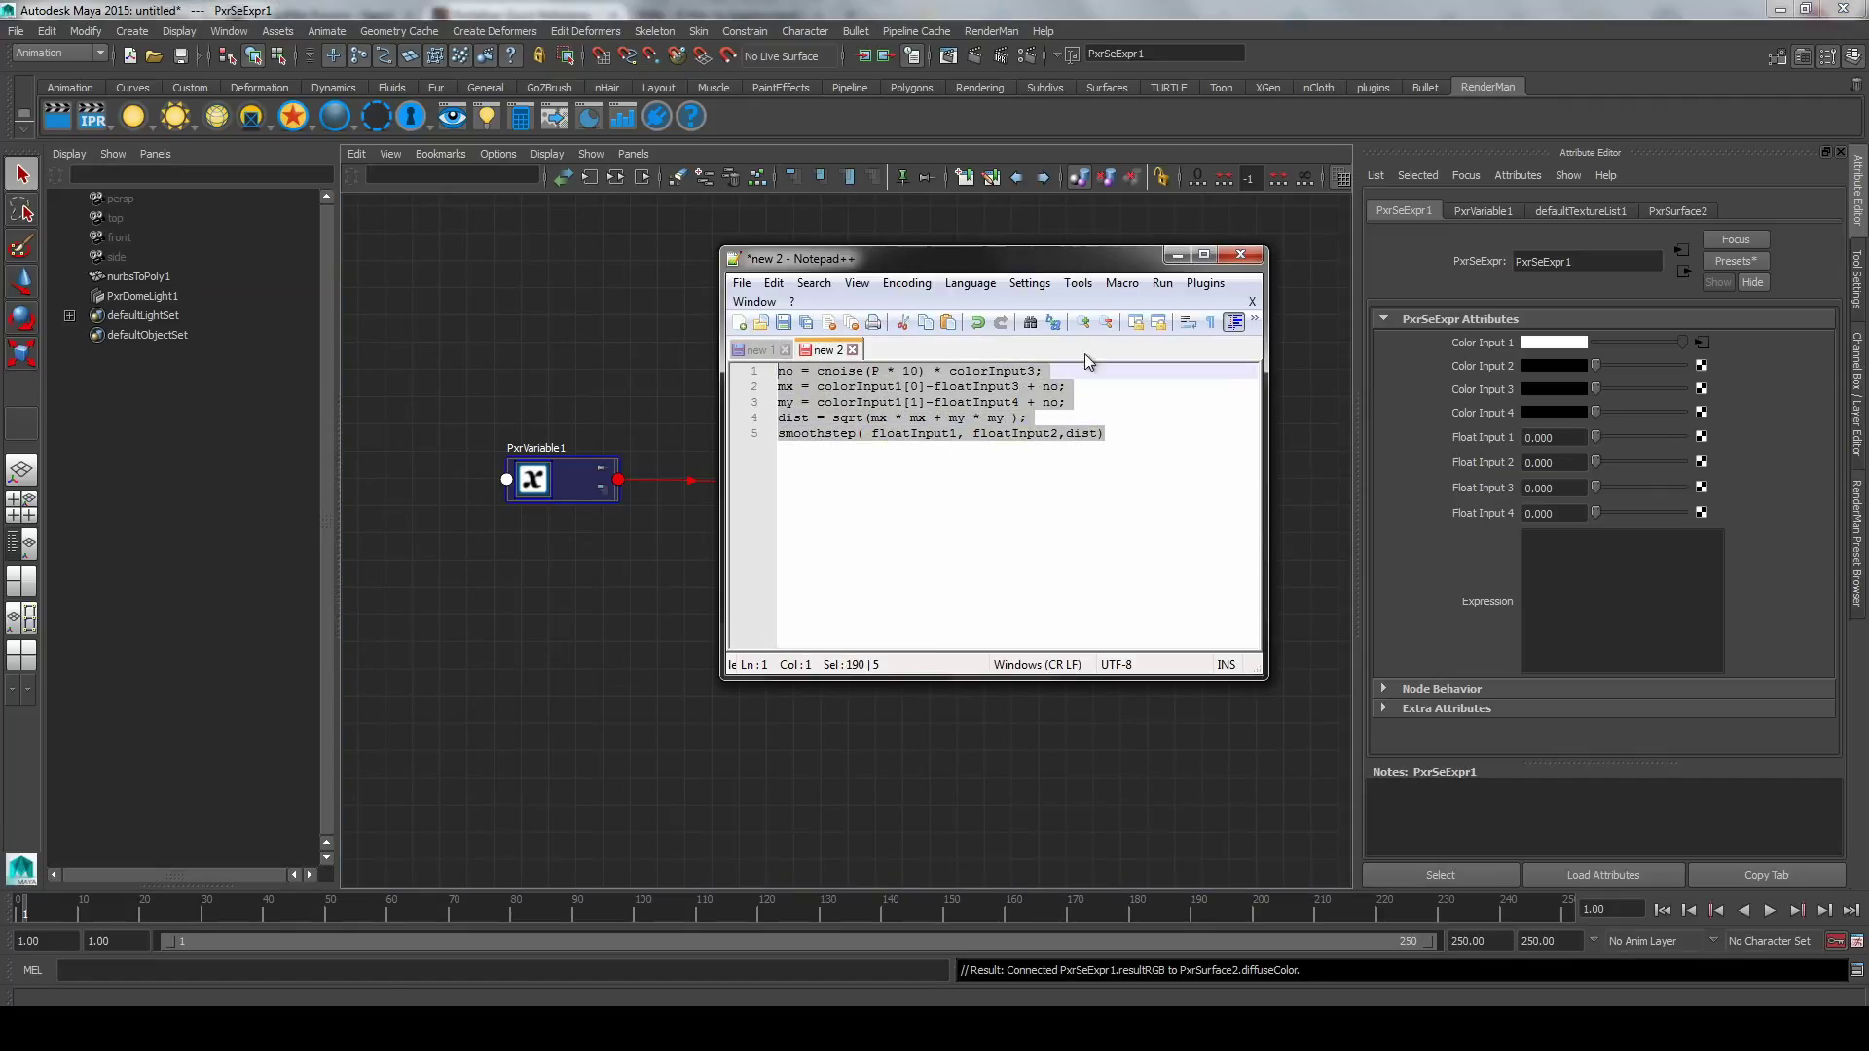
click(1181, 256)
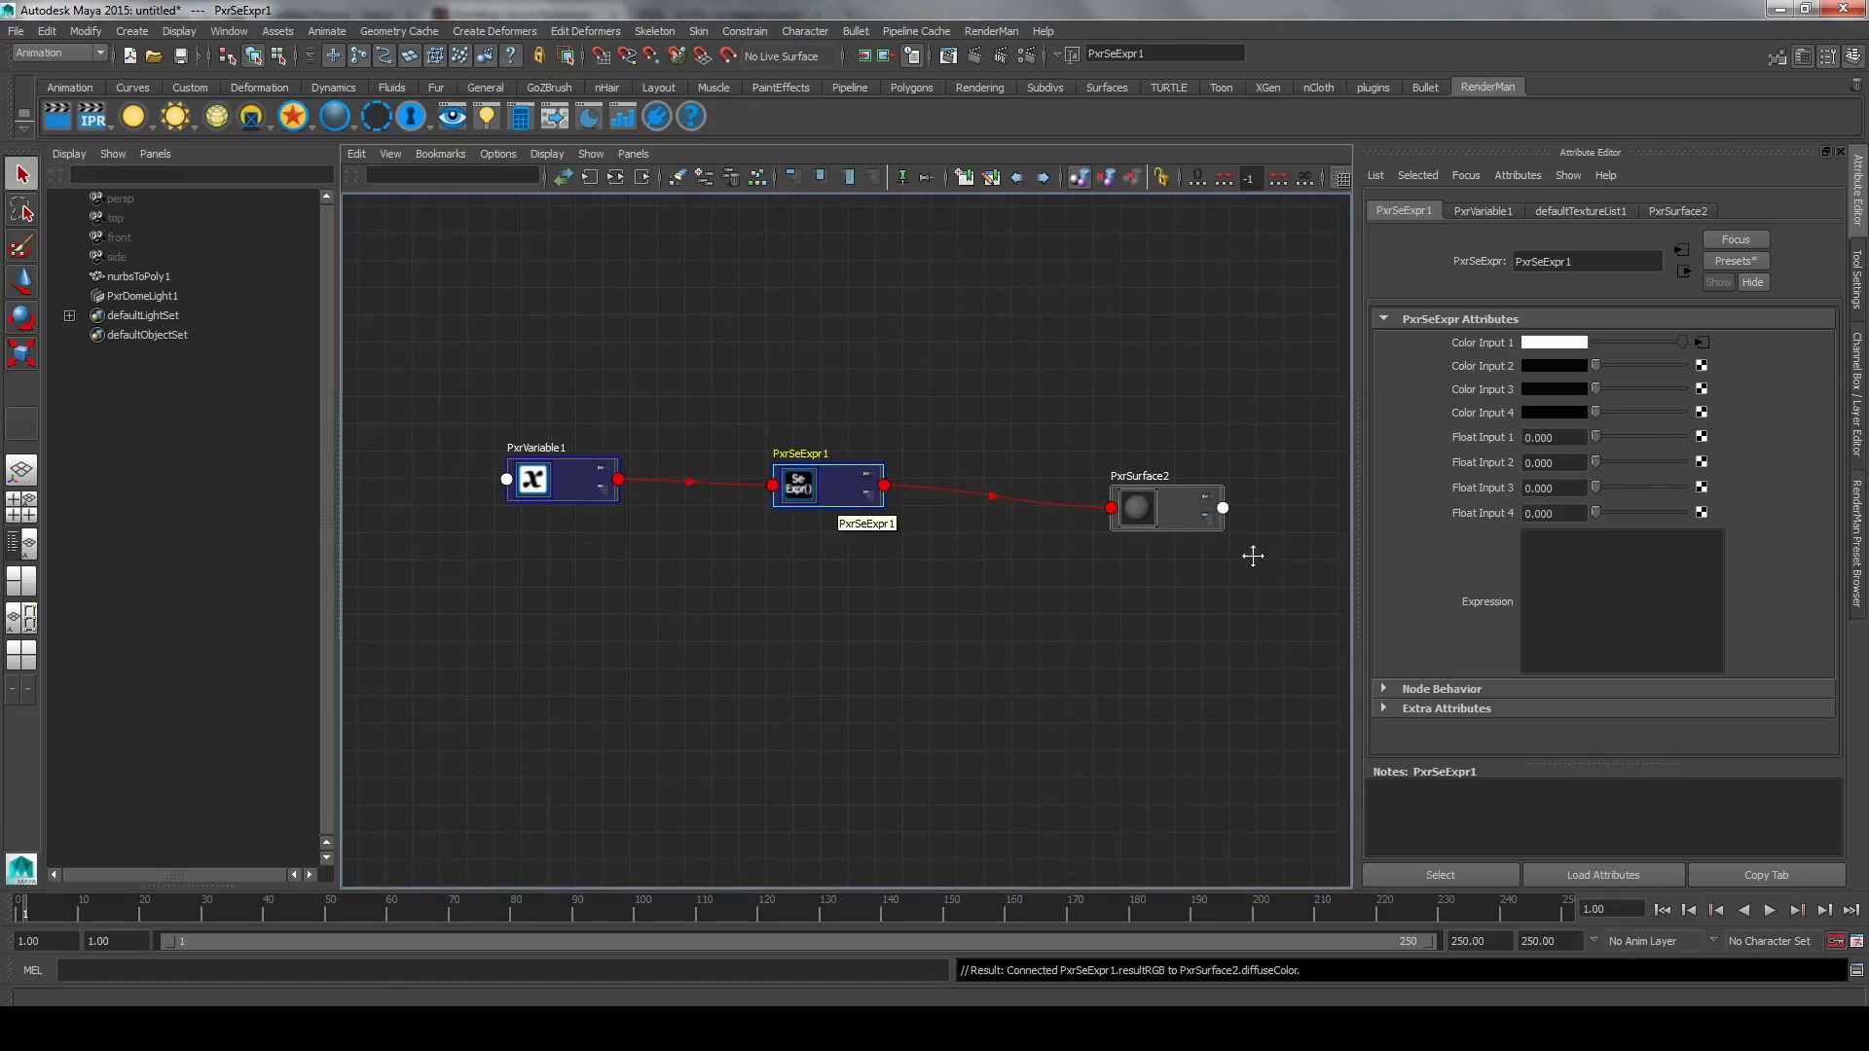
click(1595, 578)
key(ctrl+v)
click(1106, 638)
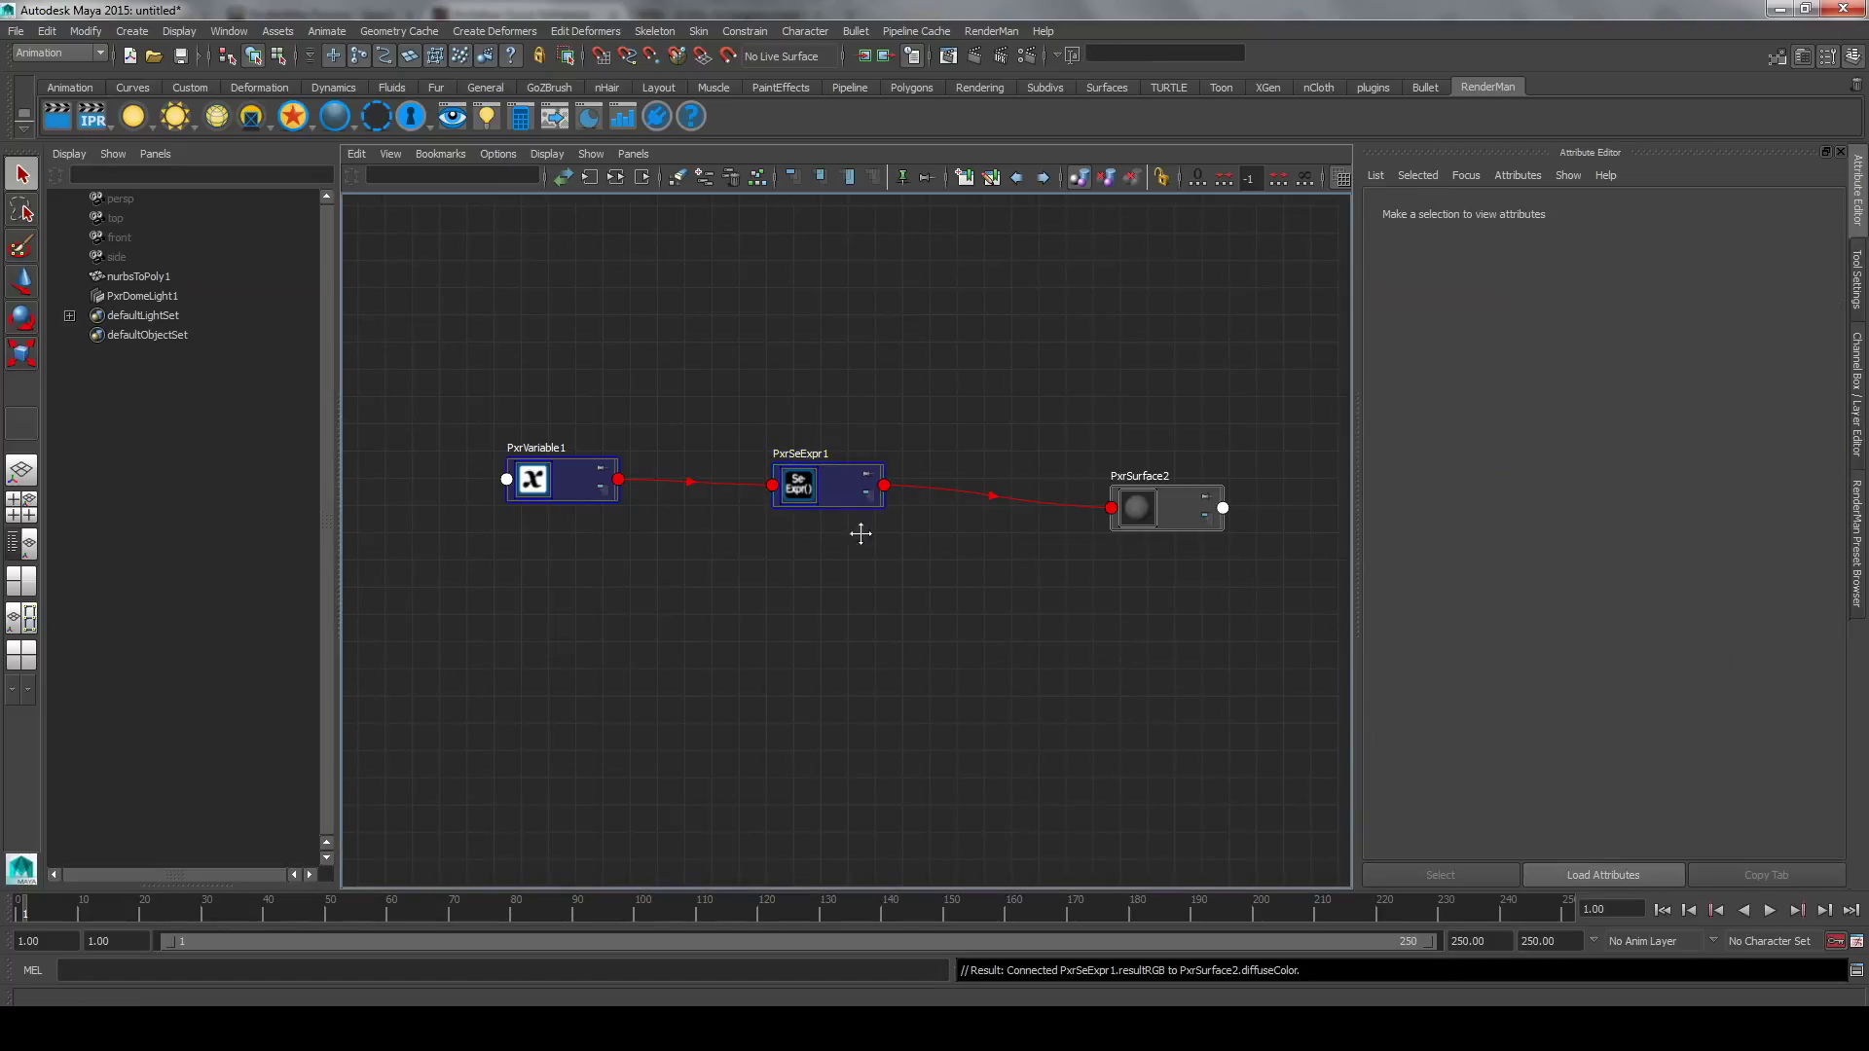
click(827, 492)
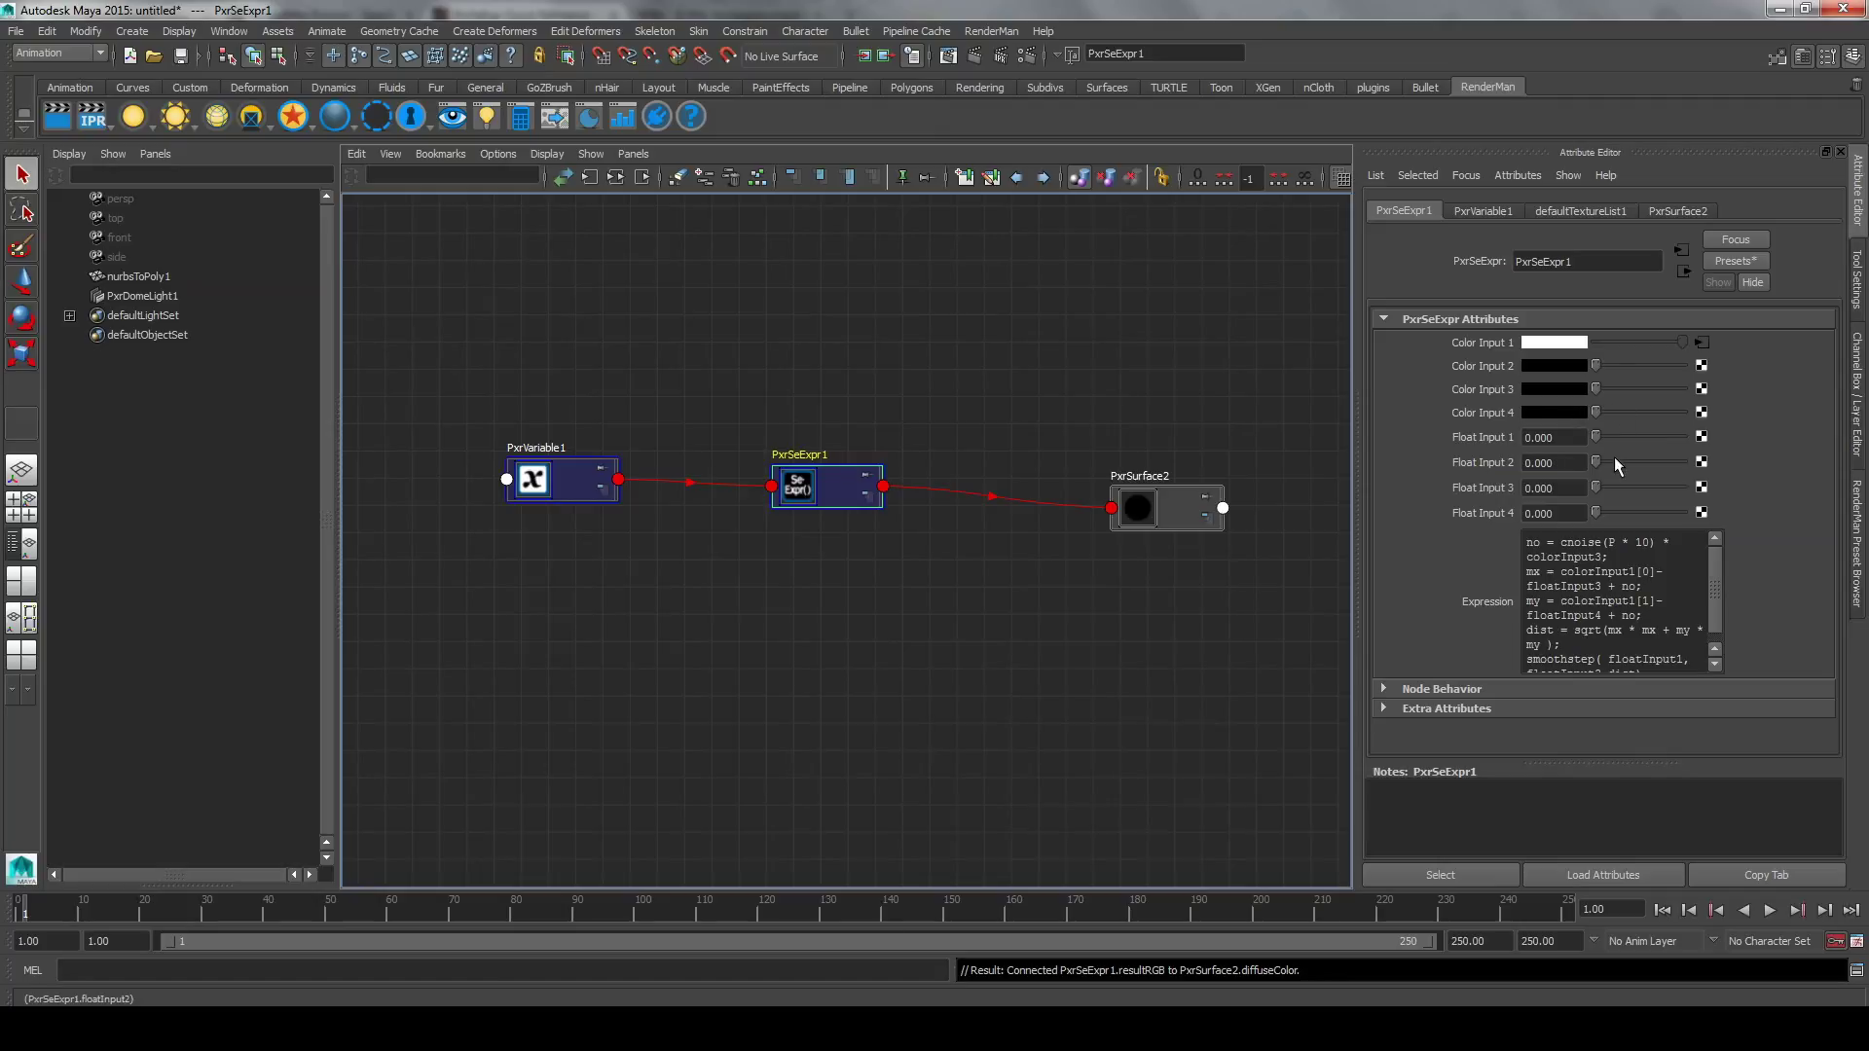
Set Float Inputs 2–4 to 1, 0.5 and 0.5, then start an IPR render.
double_click(1539, 436)
key(Tab)
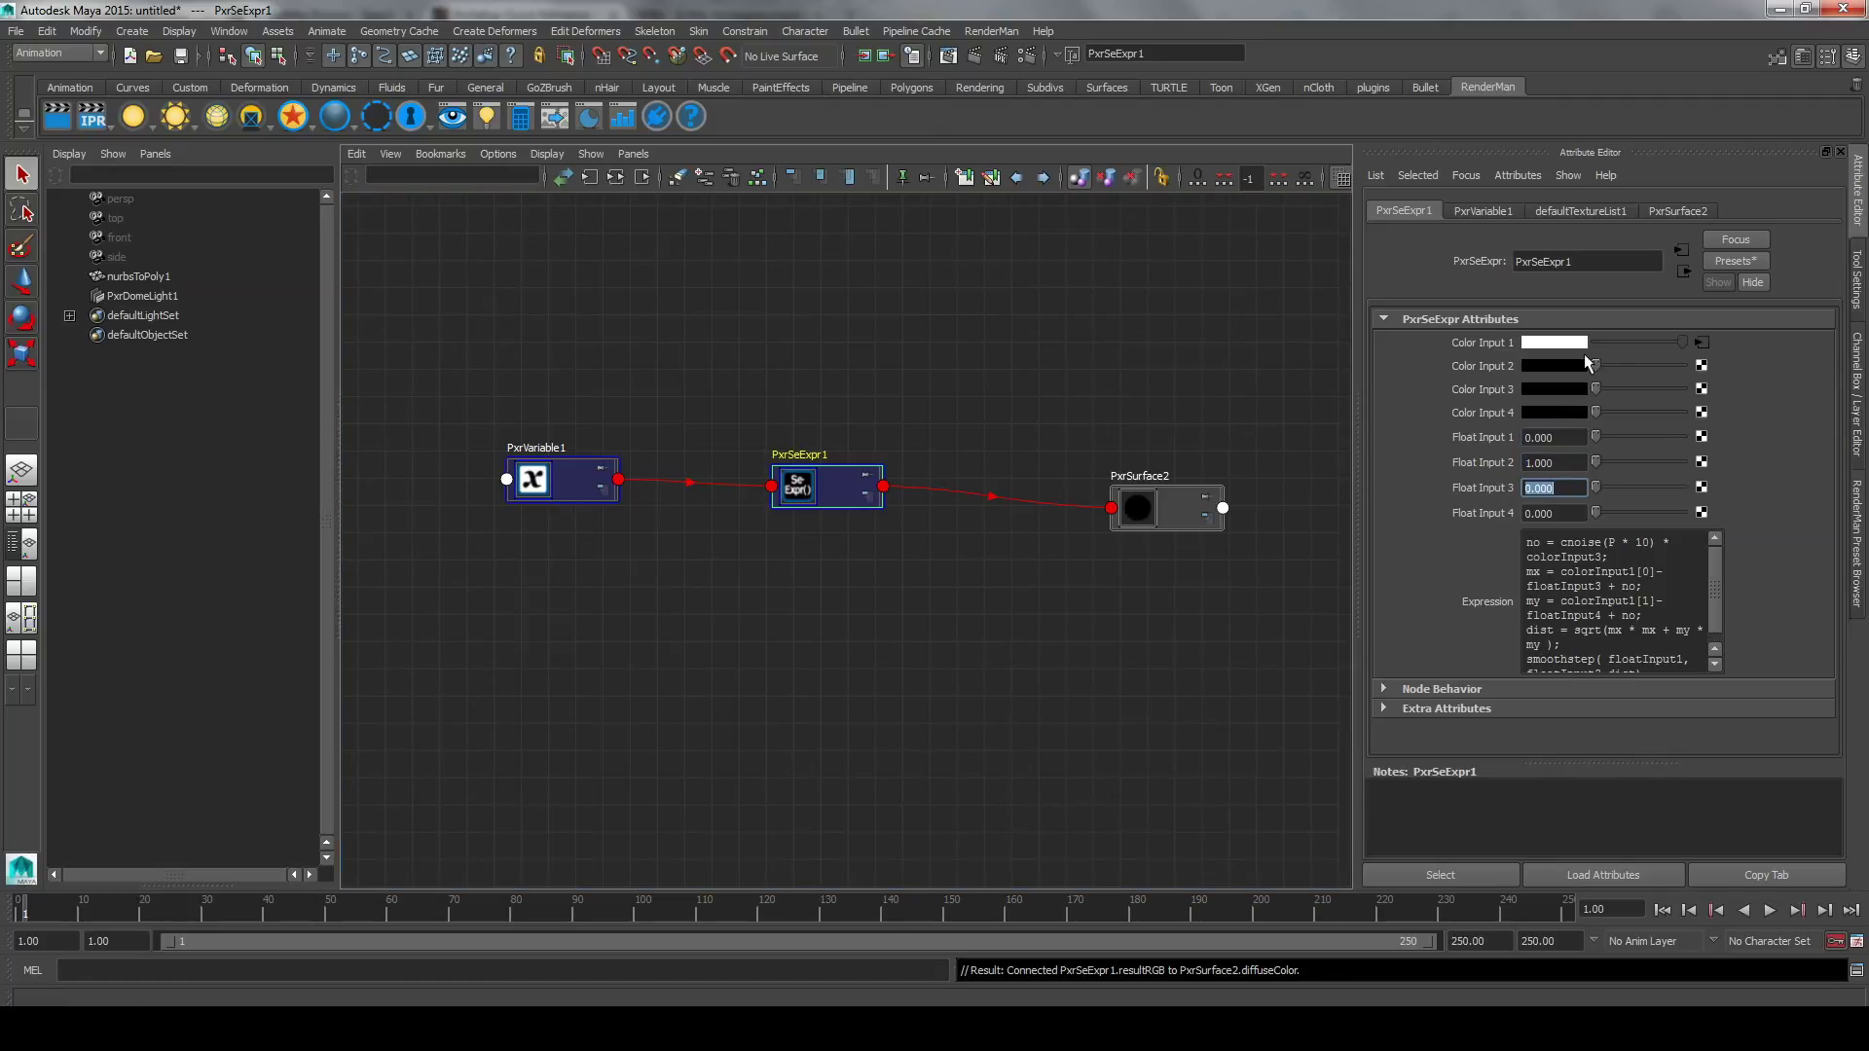
key(Tab)
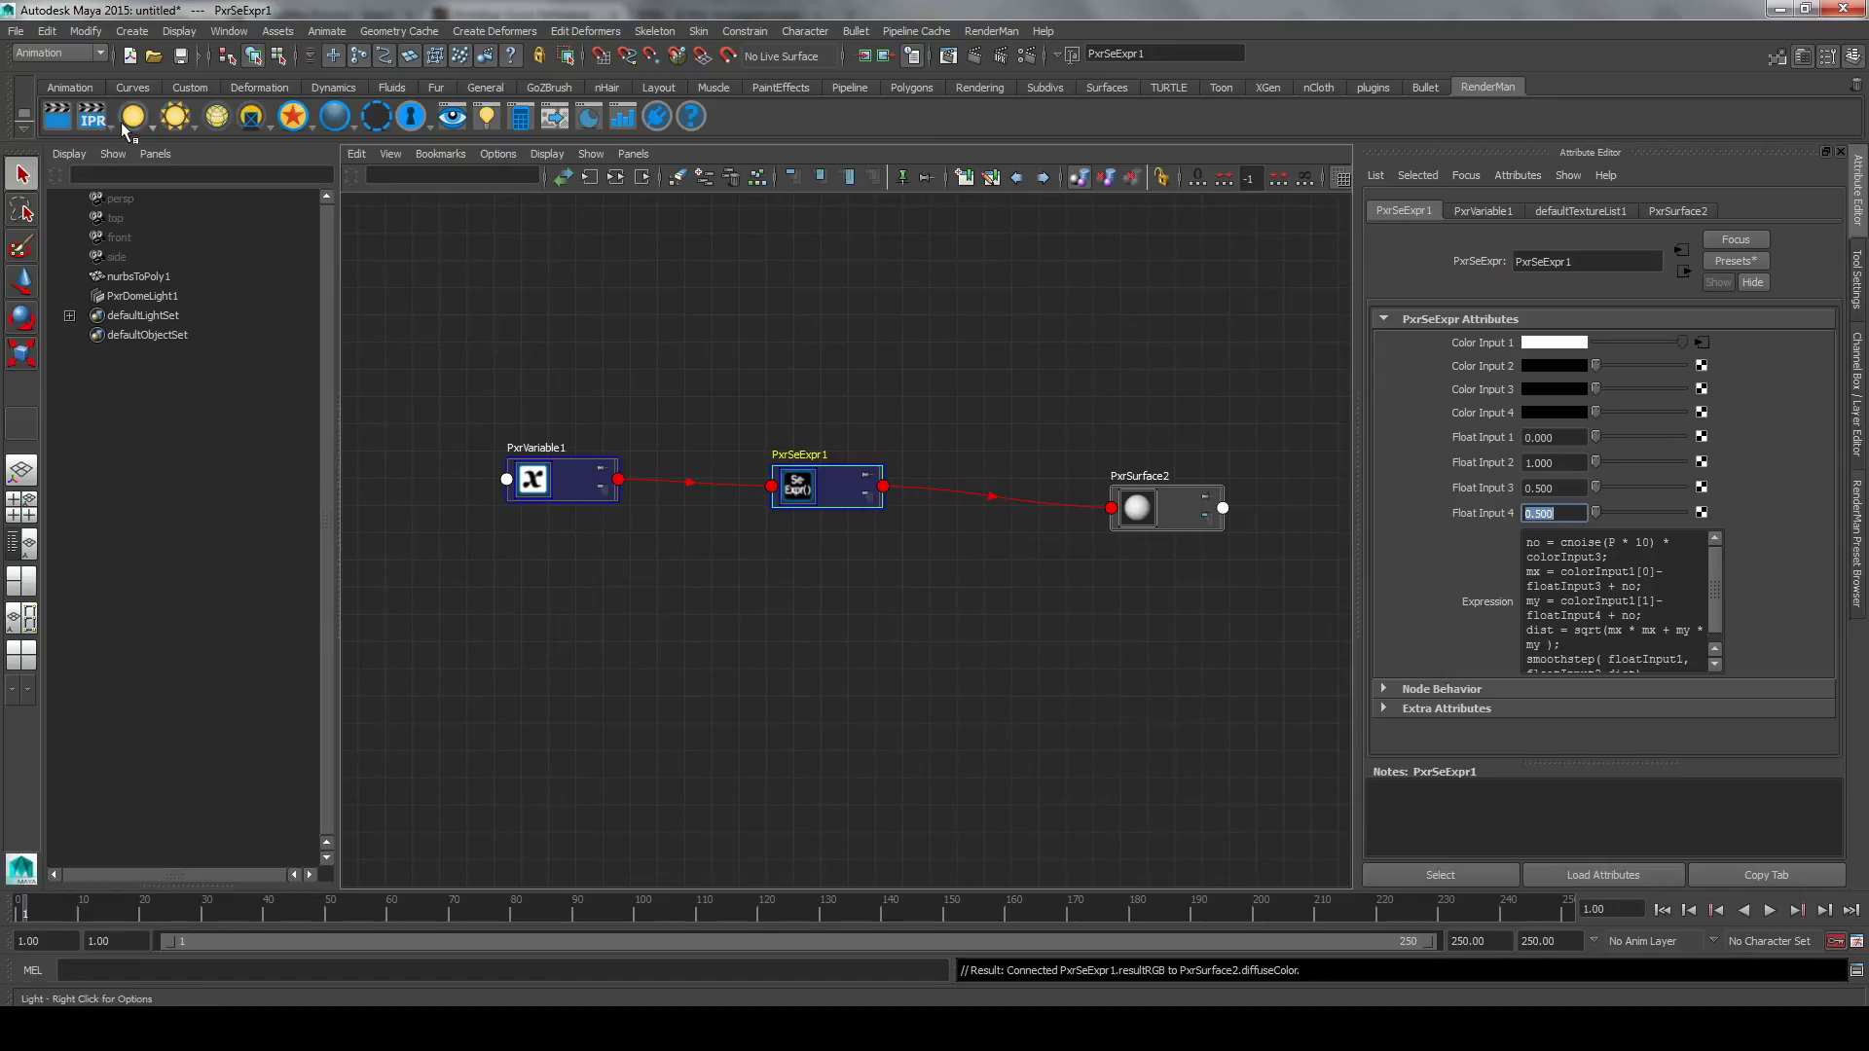
click(92, 116)
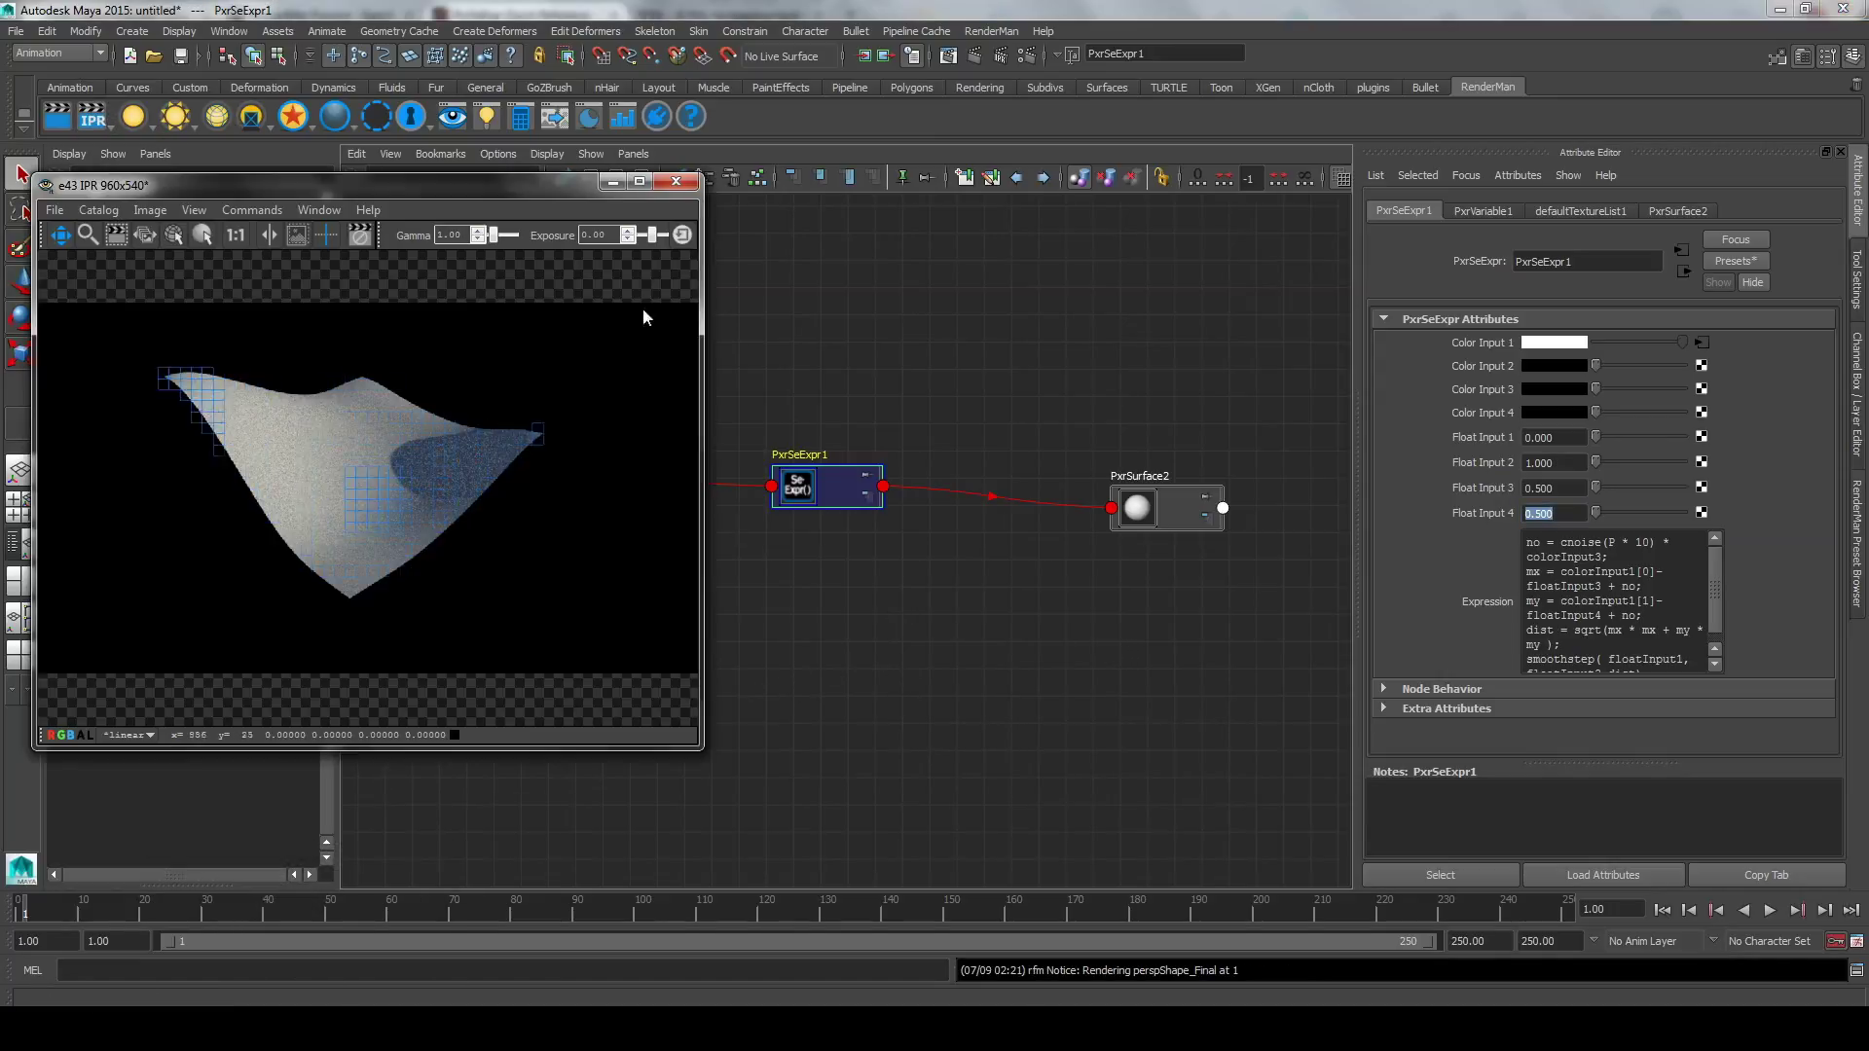
Lower Float Input 2 to 0.340 for spots and switch the panel to the perspective view.
drag(564, 185, 642, 193)
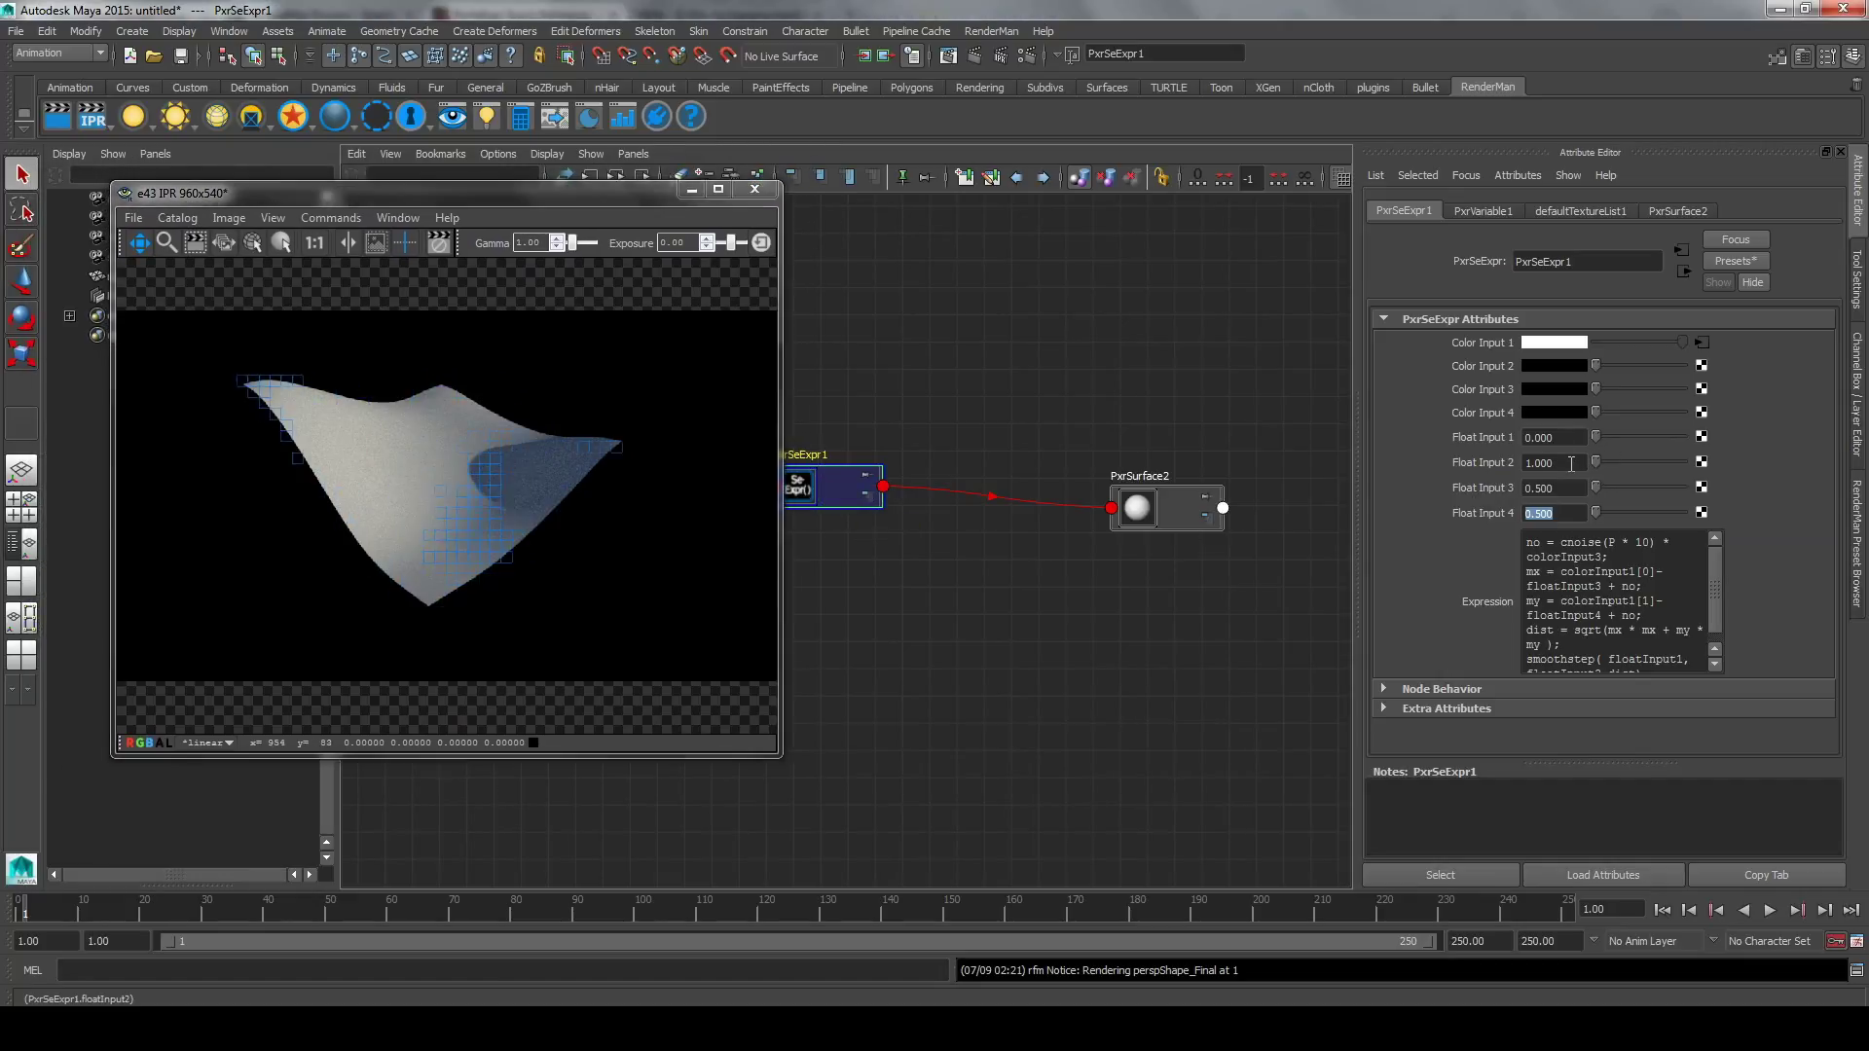
ctrl+drag(1571, 463, 1507, 464)
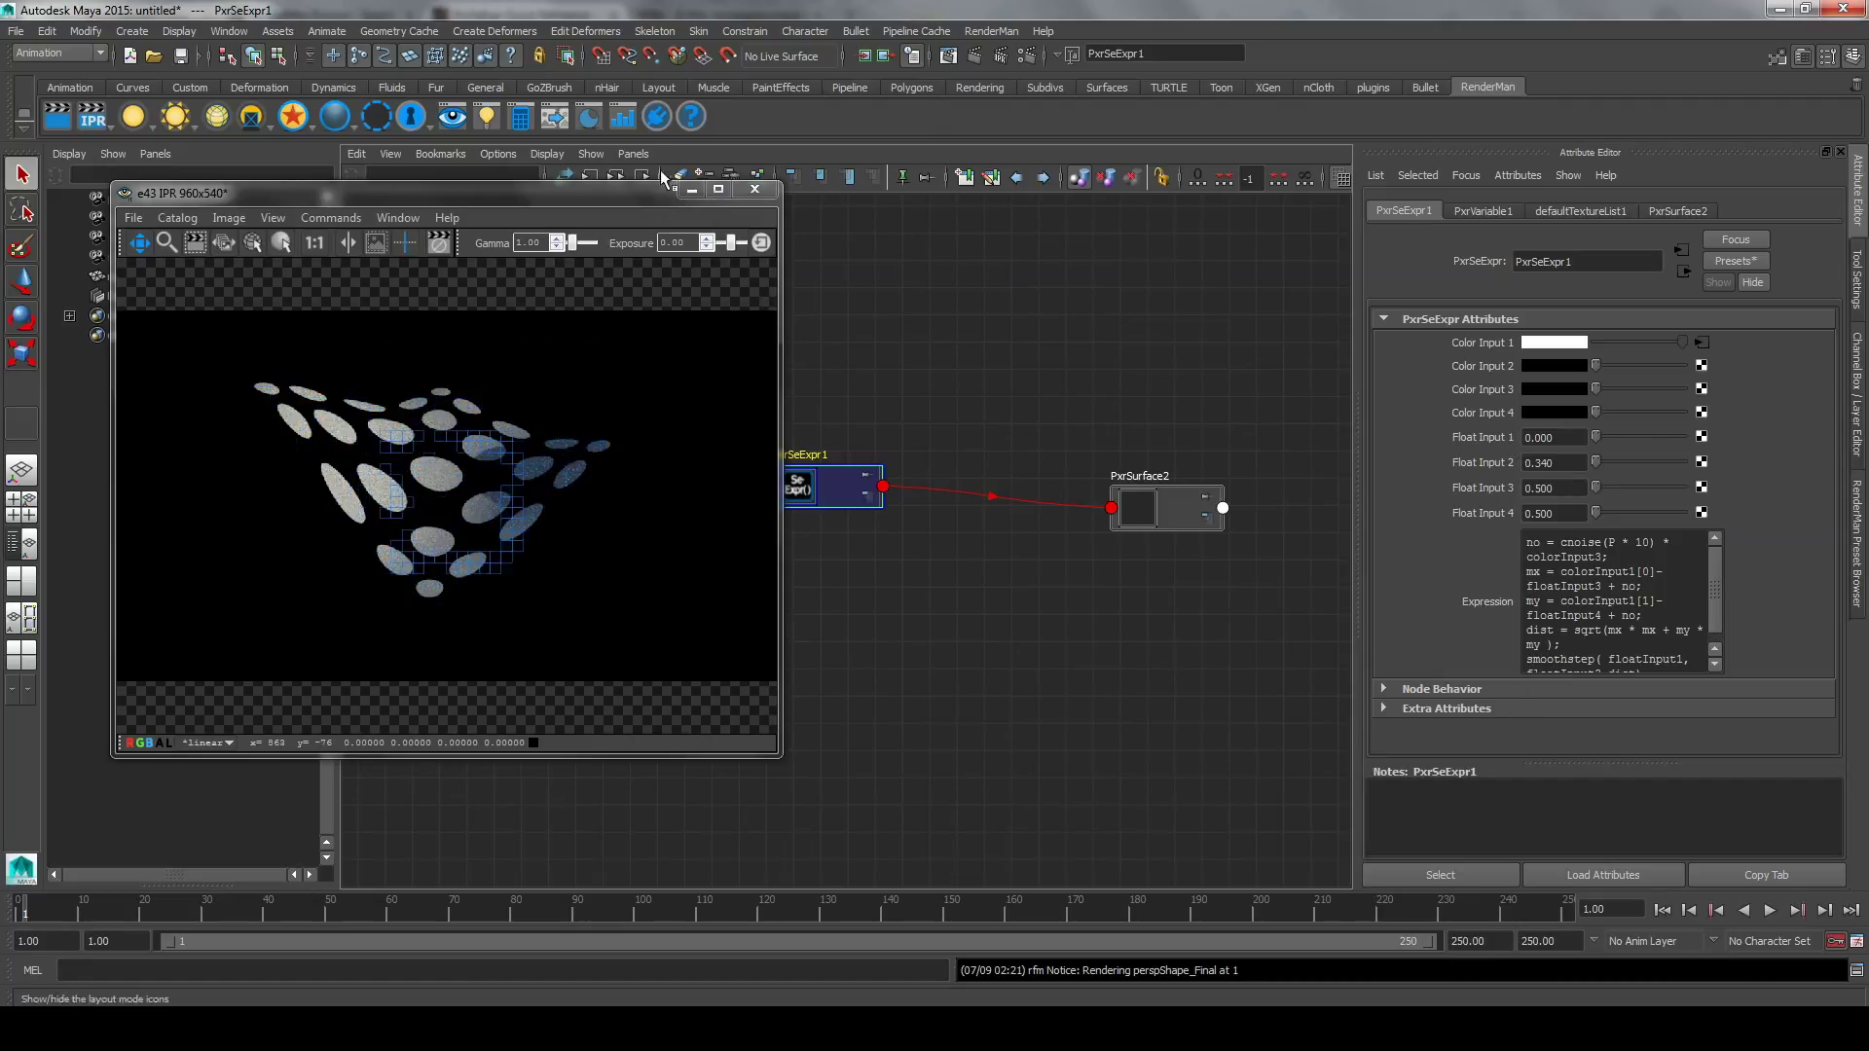
click(632, 153)
click(812, 216)
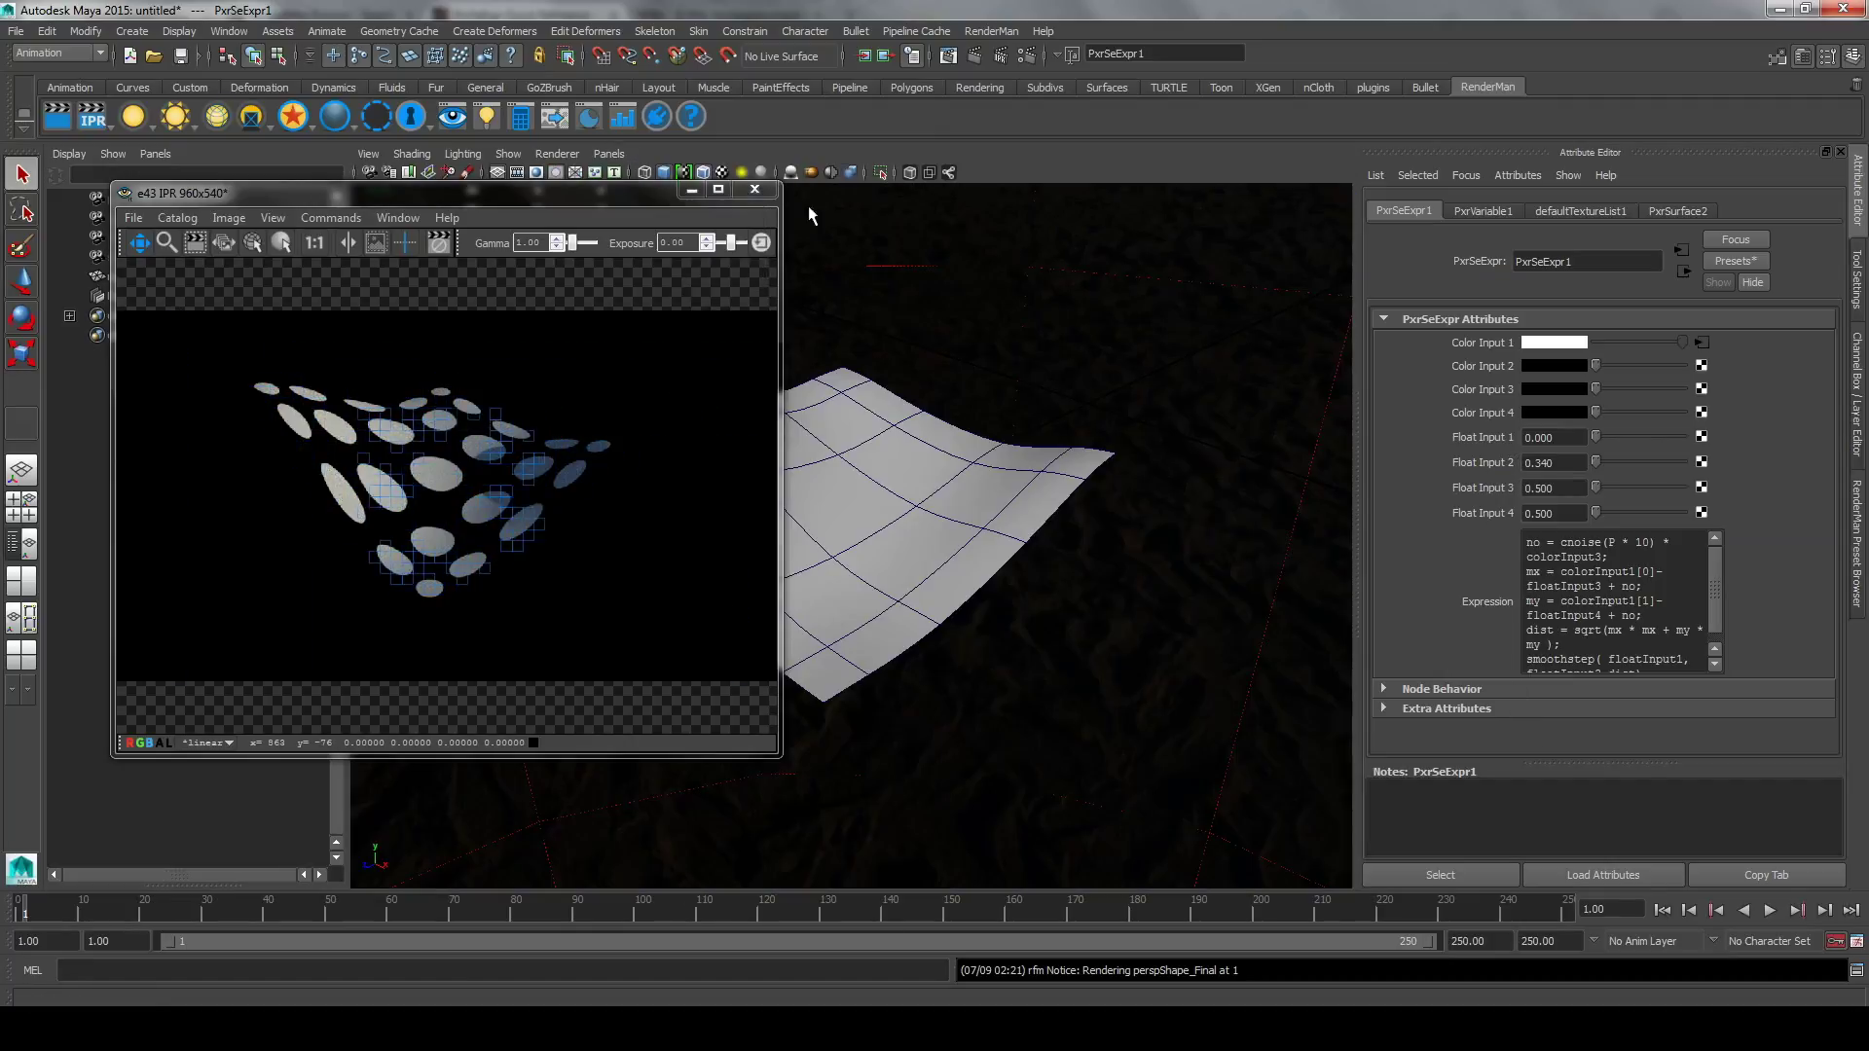
Zoom the perspective view, then switch the panel back to the Node Editor.
scroll(984, 509, up, 3)
scroll(1184, 530, up, 3)
scroll(1061, 588, up, 3)
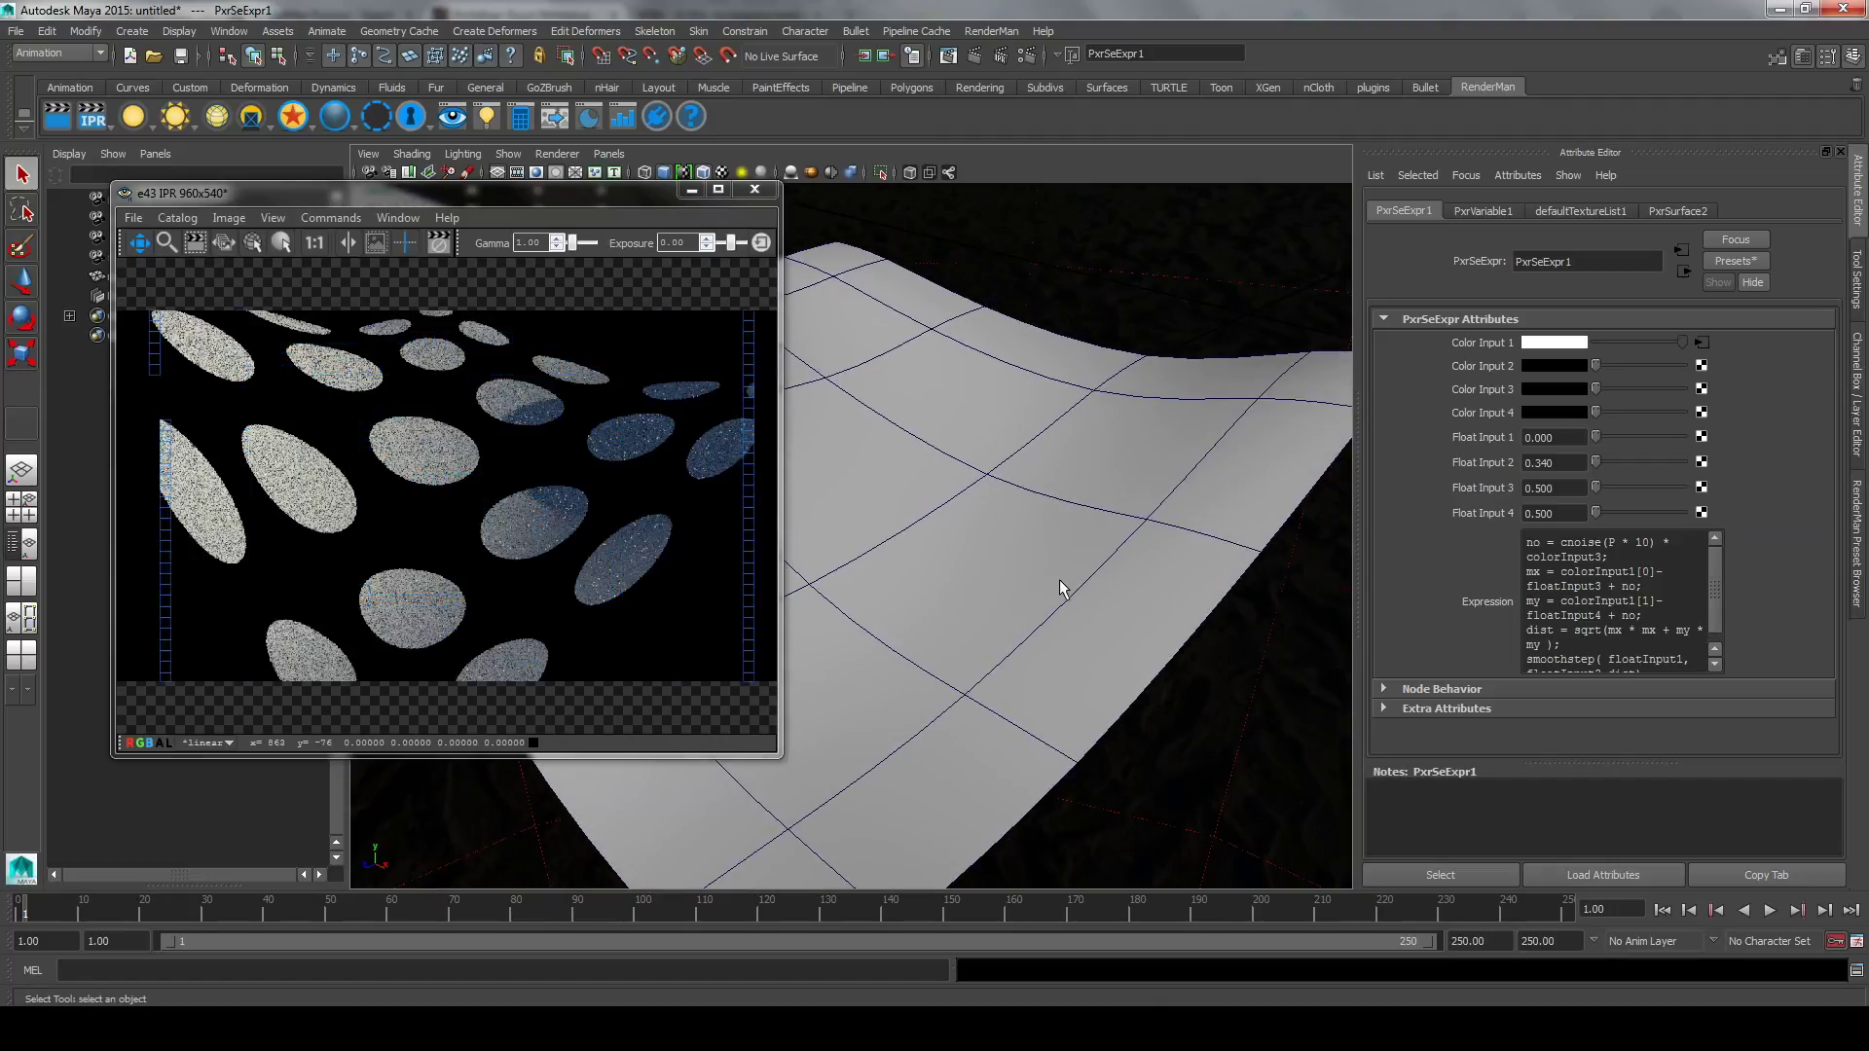
click(610, 154)
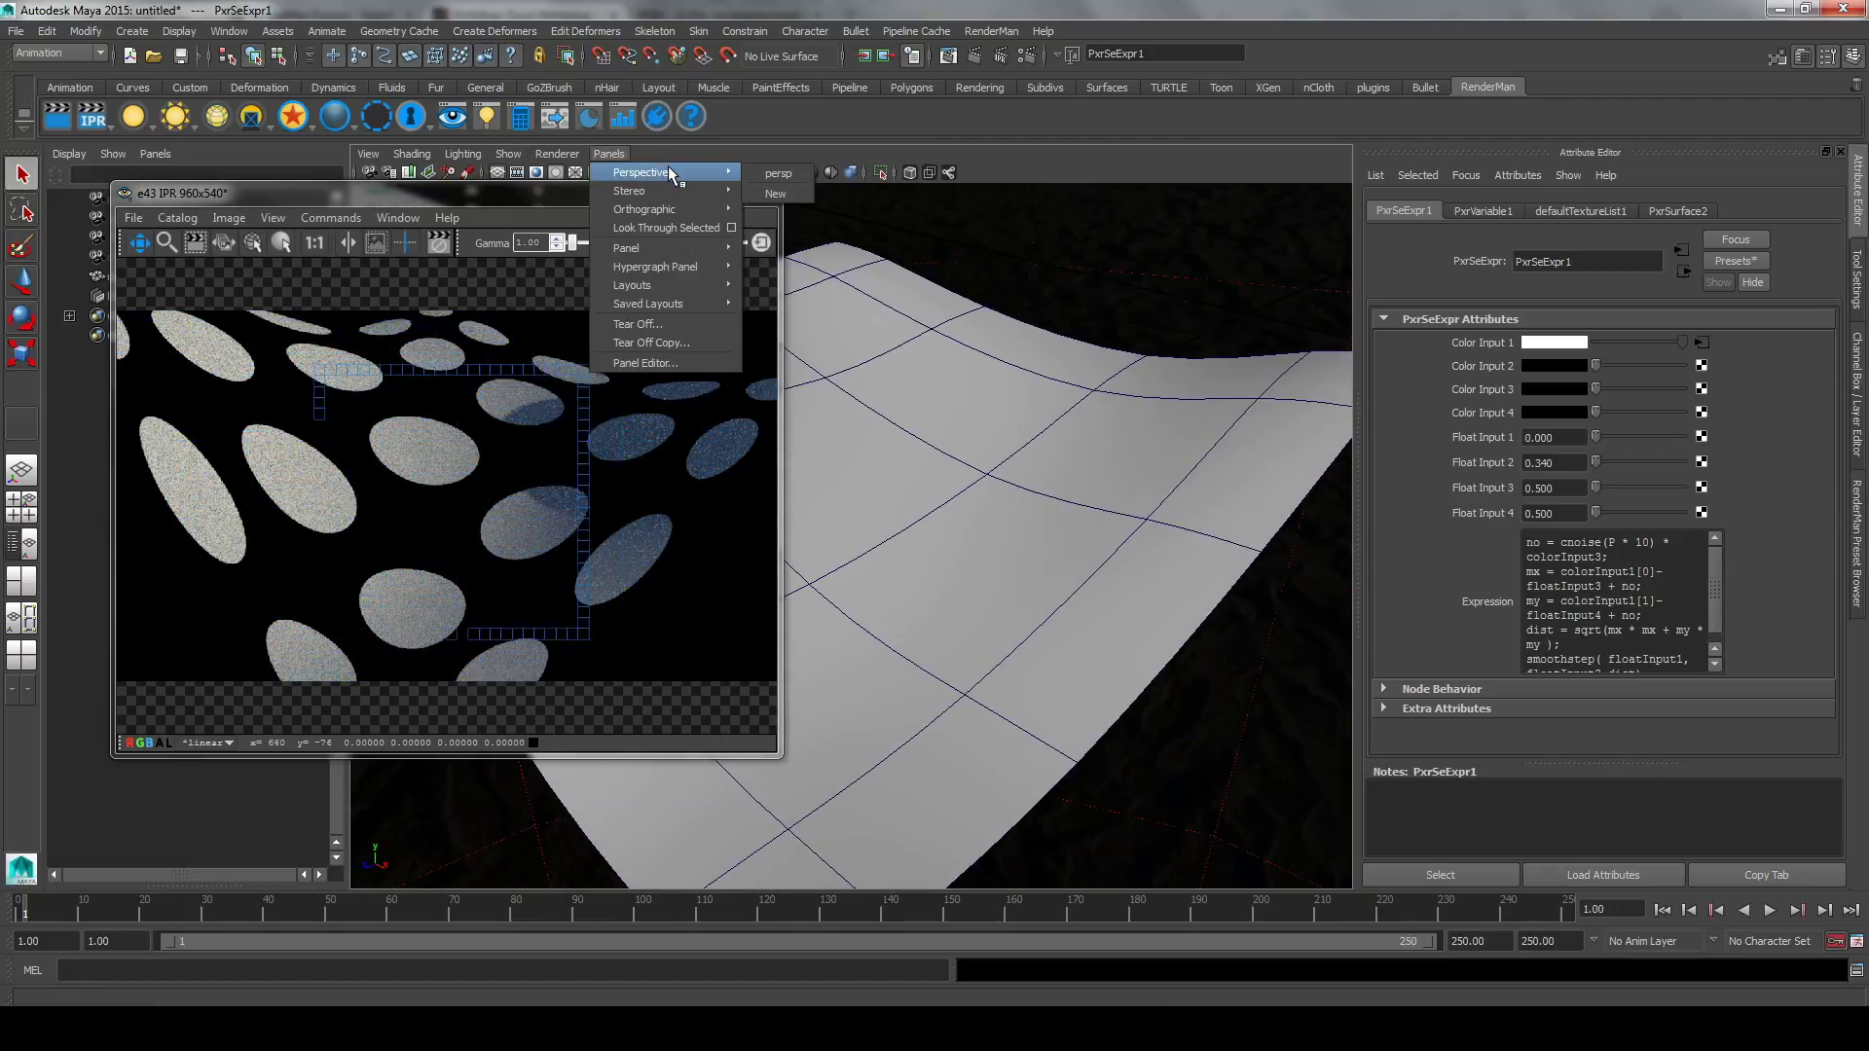
mouse_move(627, 248)
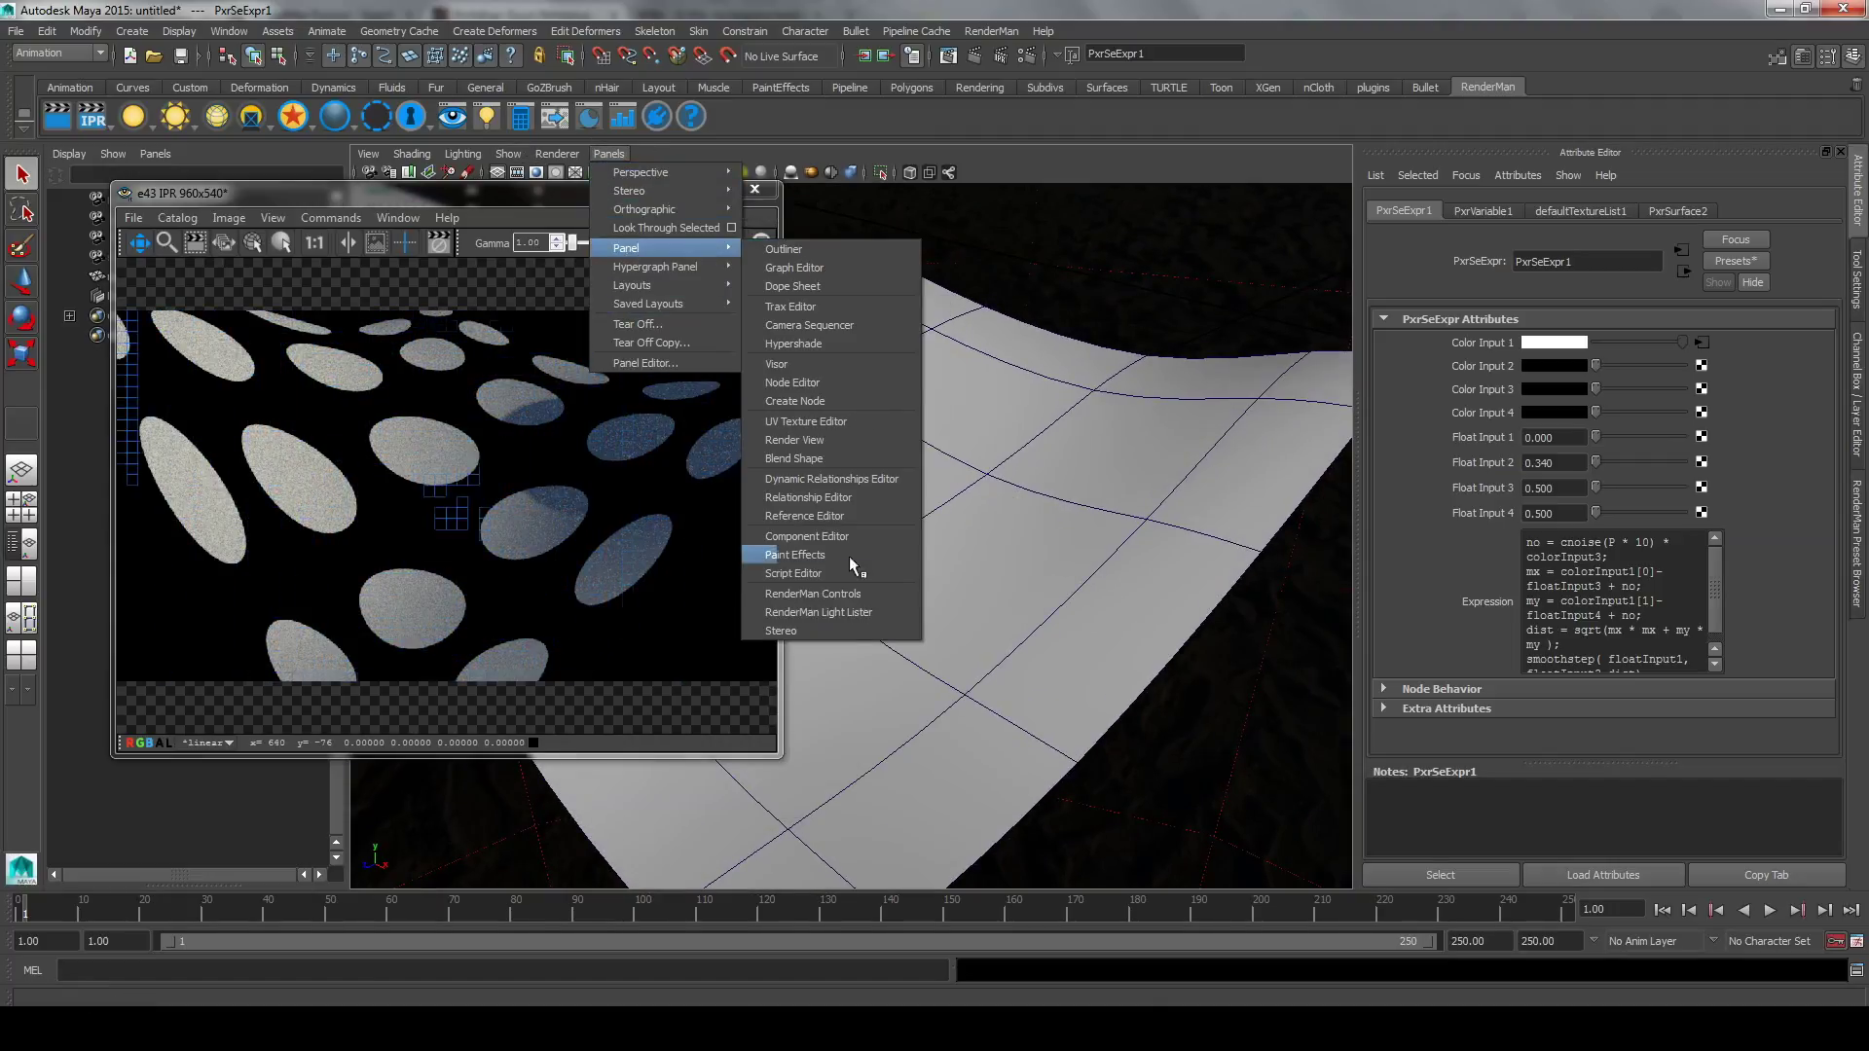
click(837, 381)
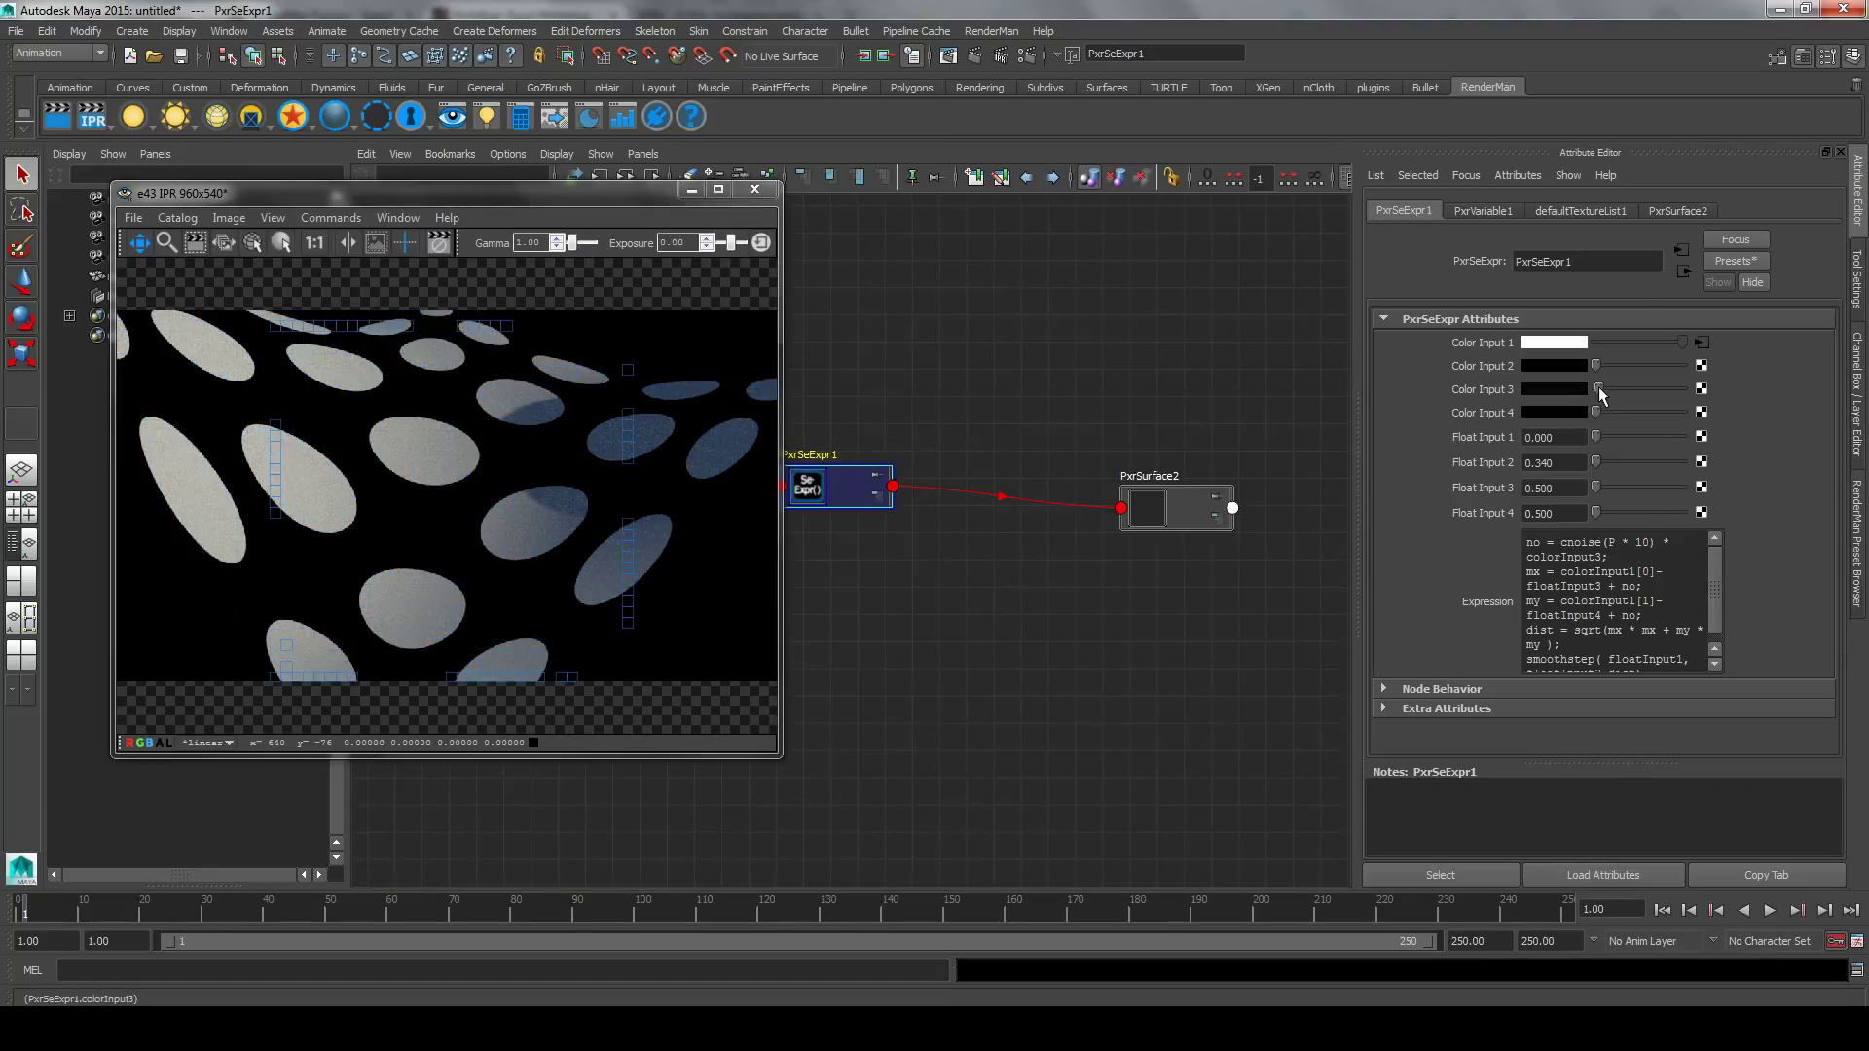
Set Color Input 3 to mid grey, giving the dots red, green and blue fringes.
drag(1598, 387, 1676, 388)
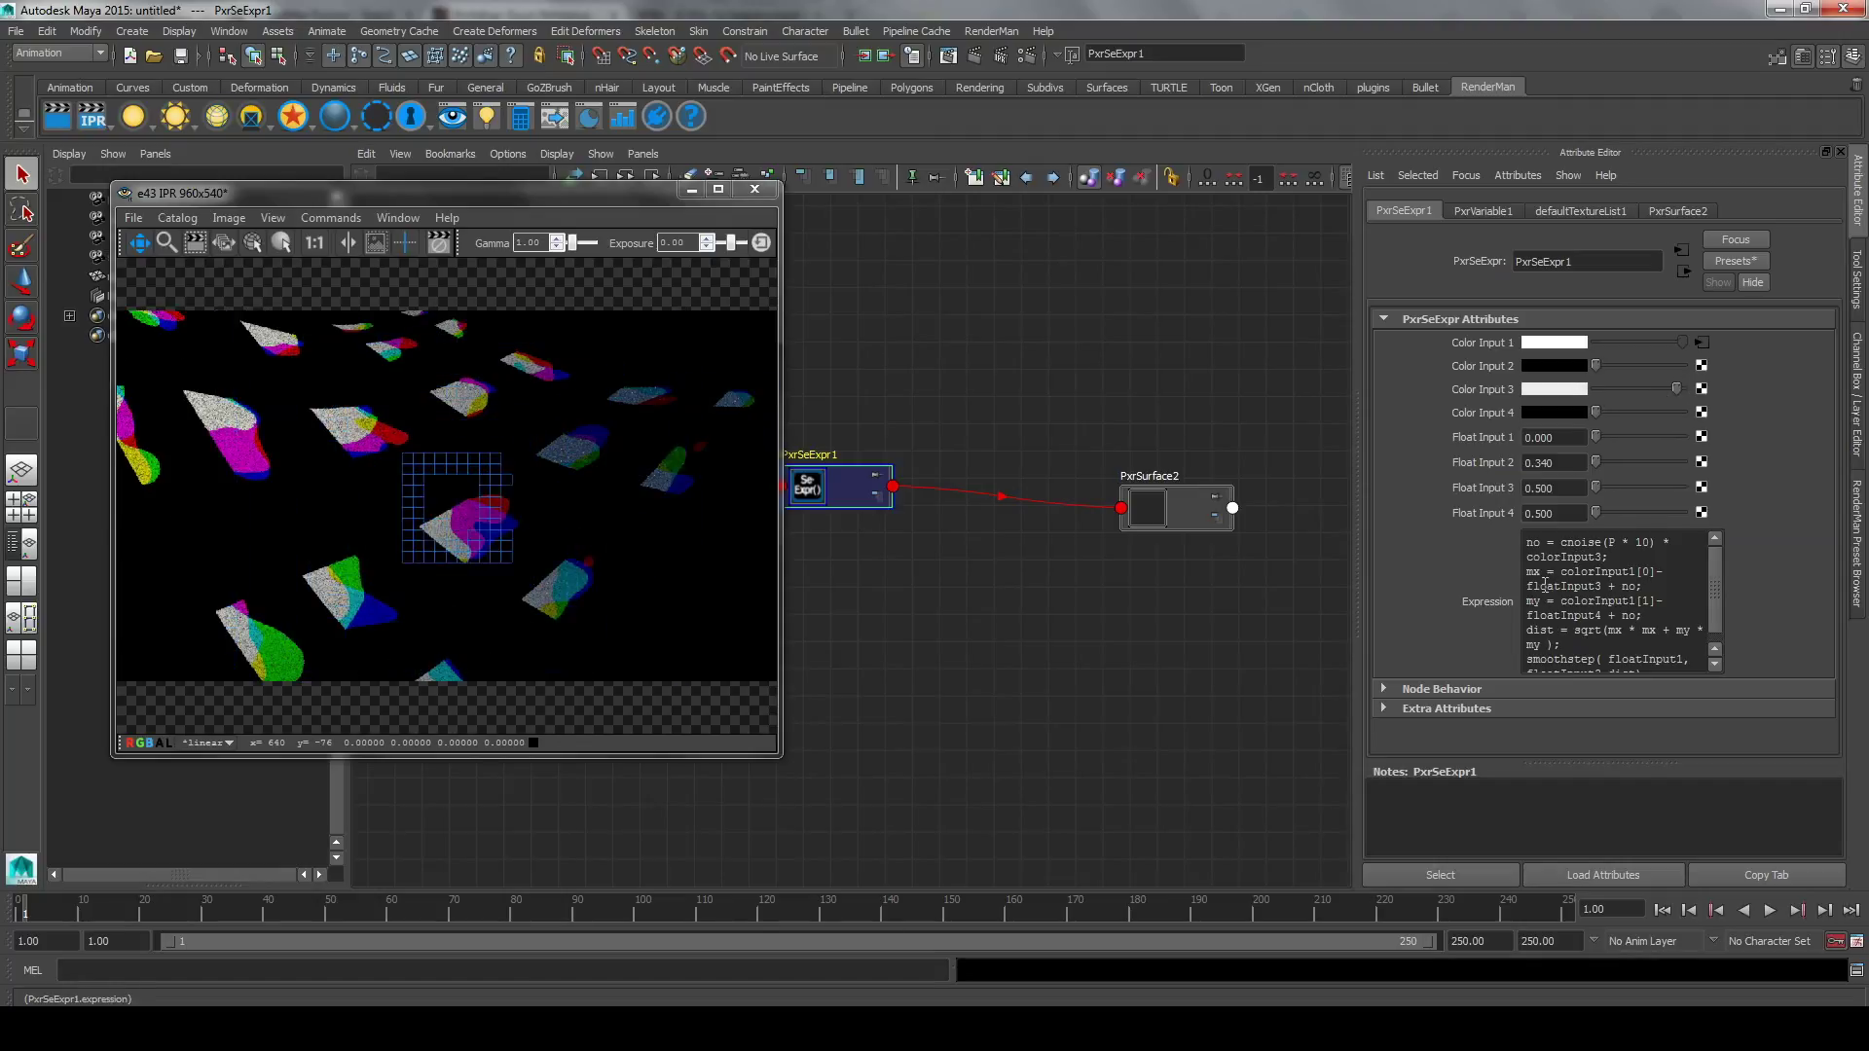
drag(1676, 388, 1626, 392)
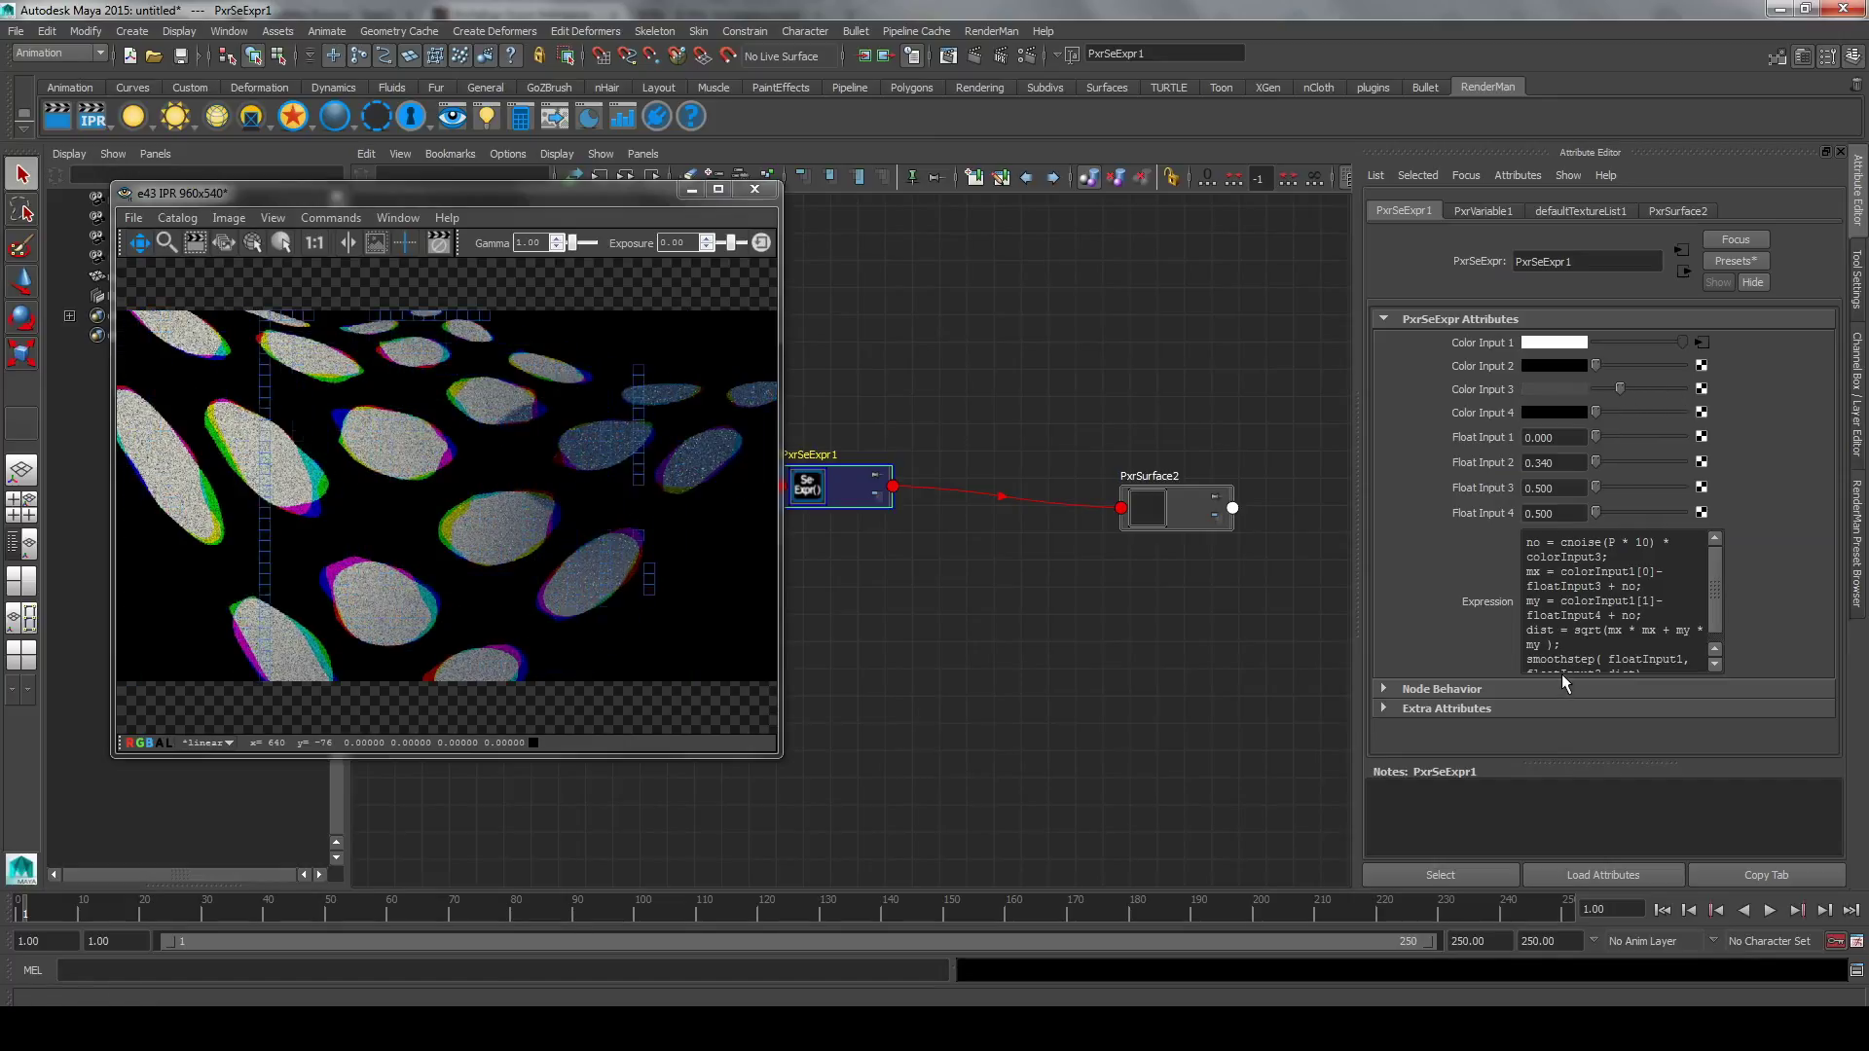
click(1644, 542)
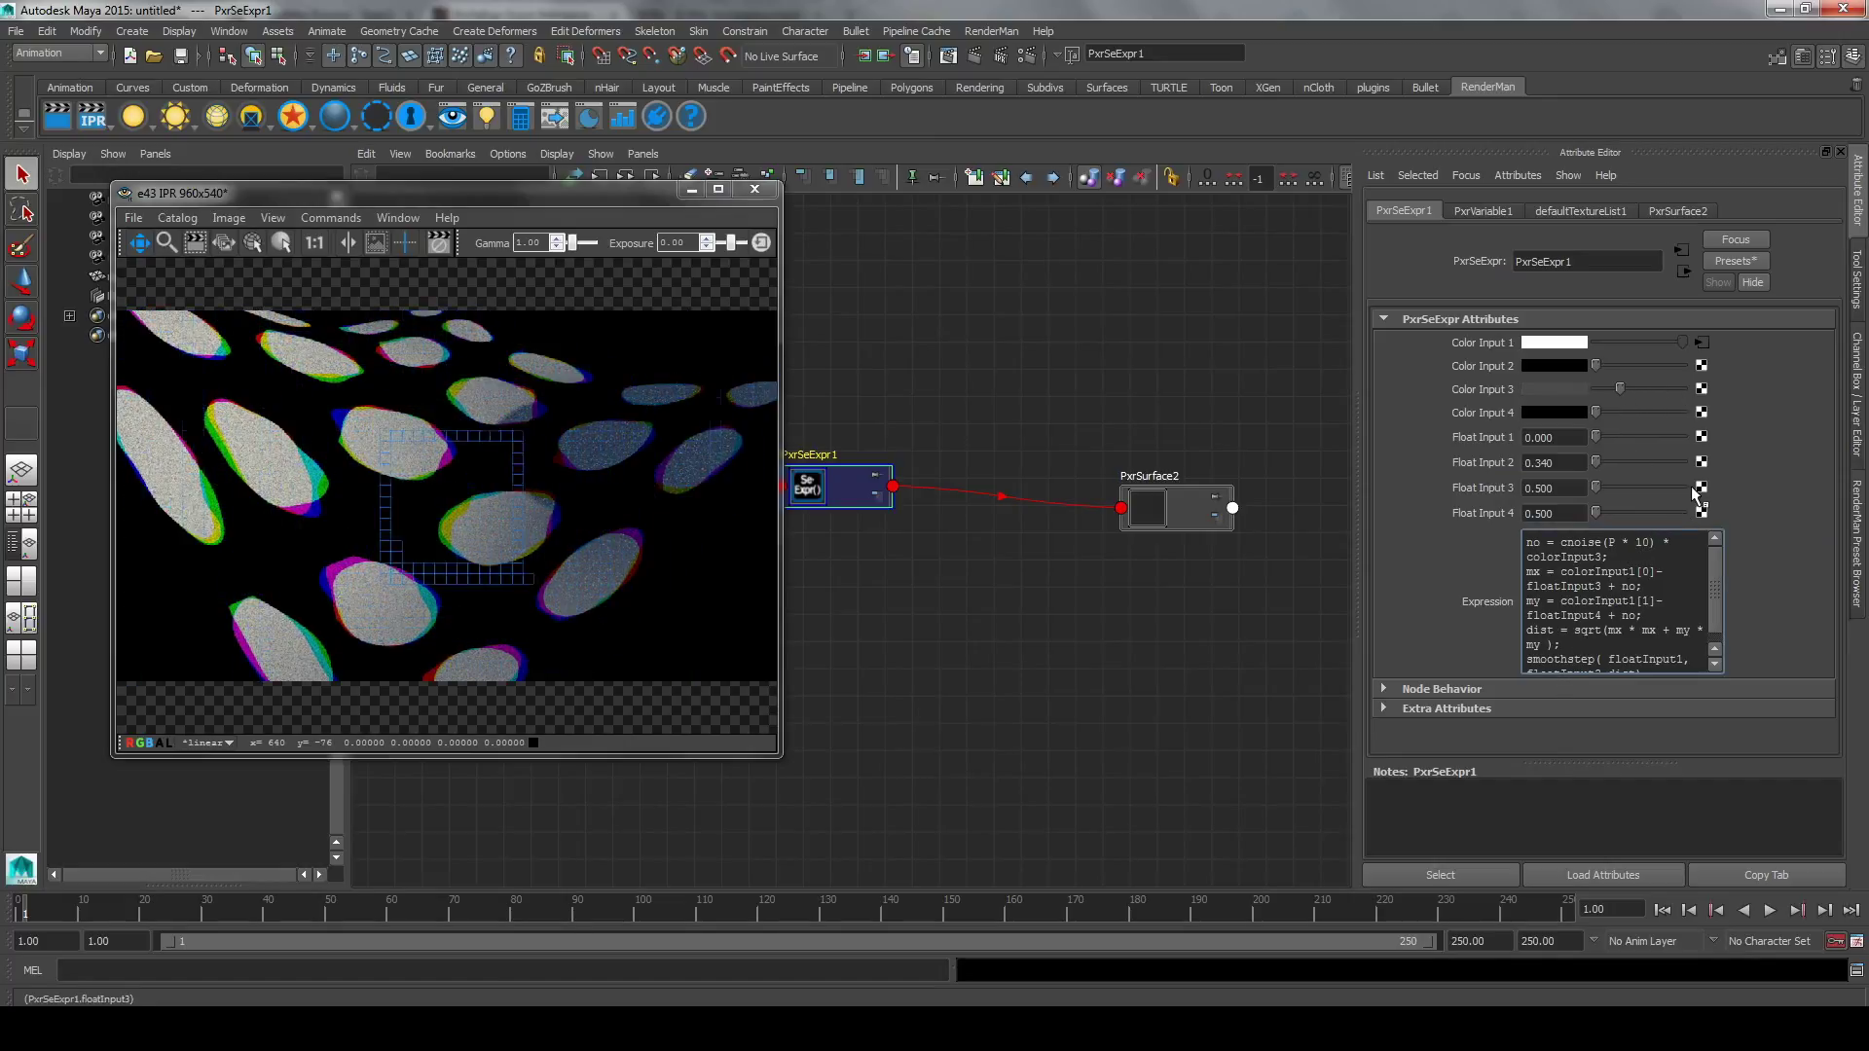
Edit the expression's cnoise scale from P * 10 to P * 25 and commit it.
text(0)
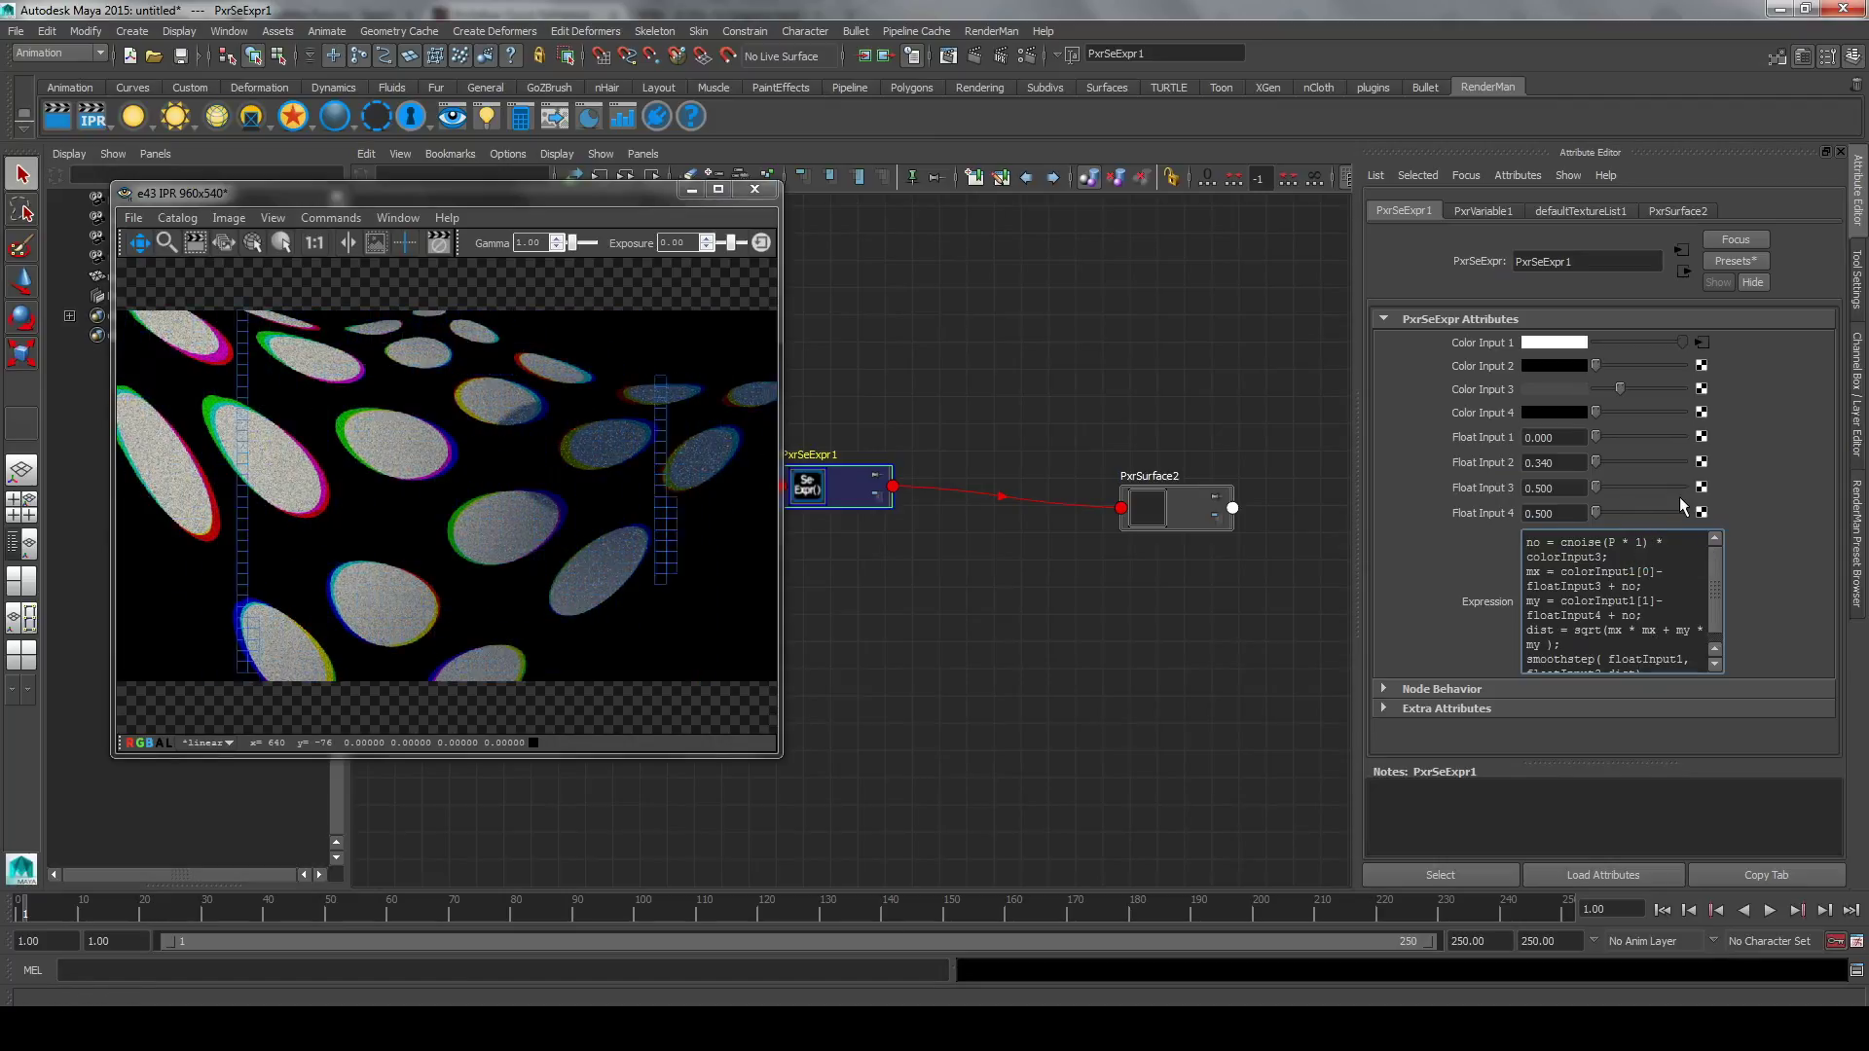
key(BackSpace)
text(25)
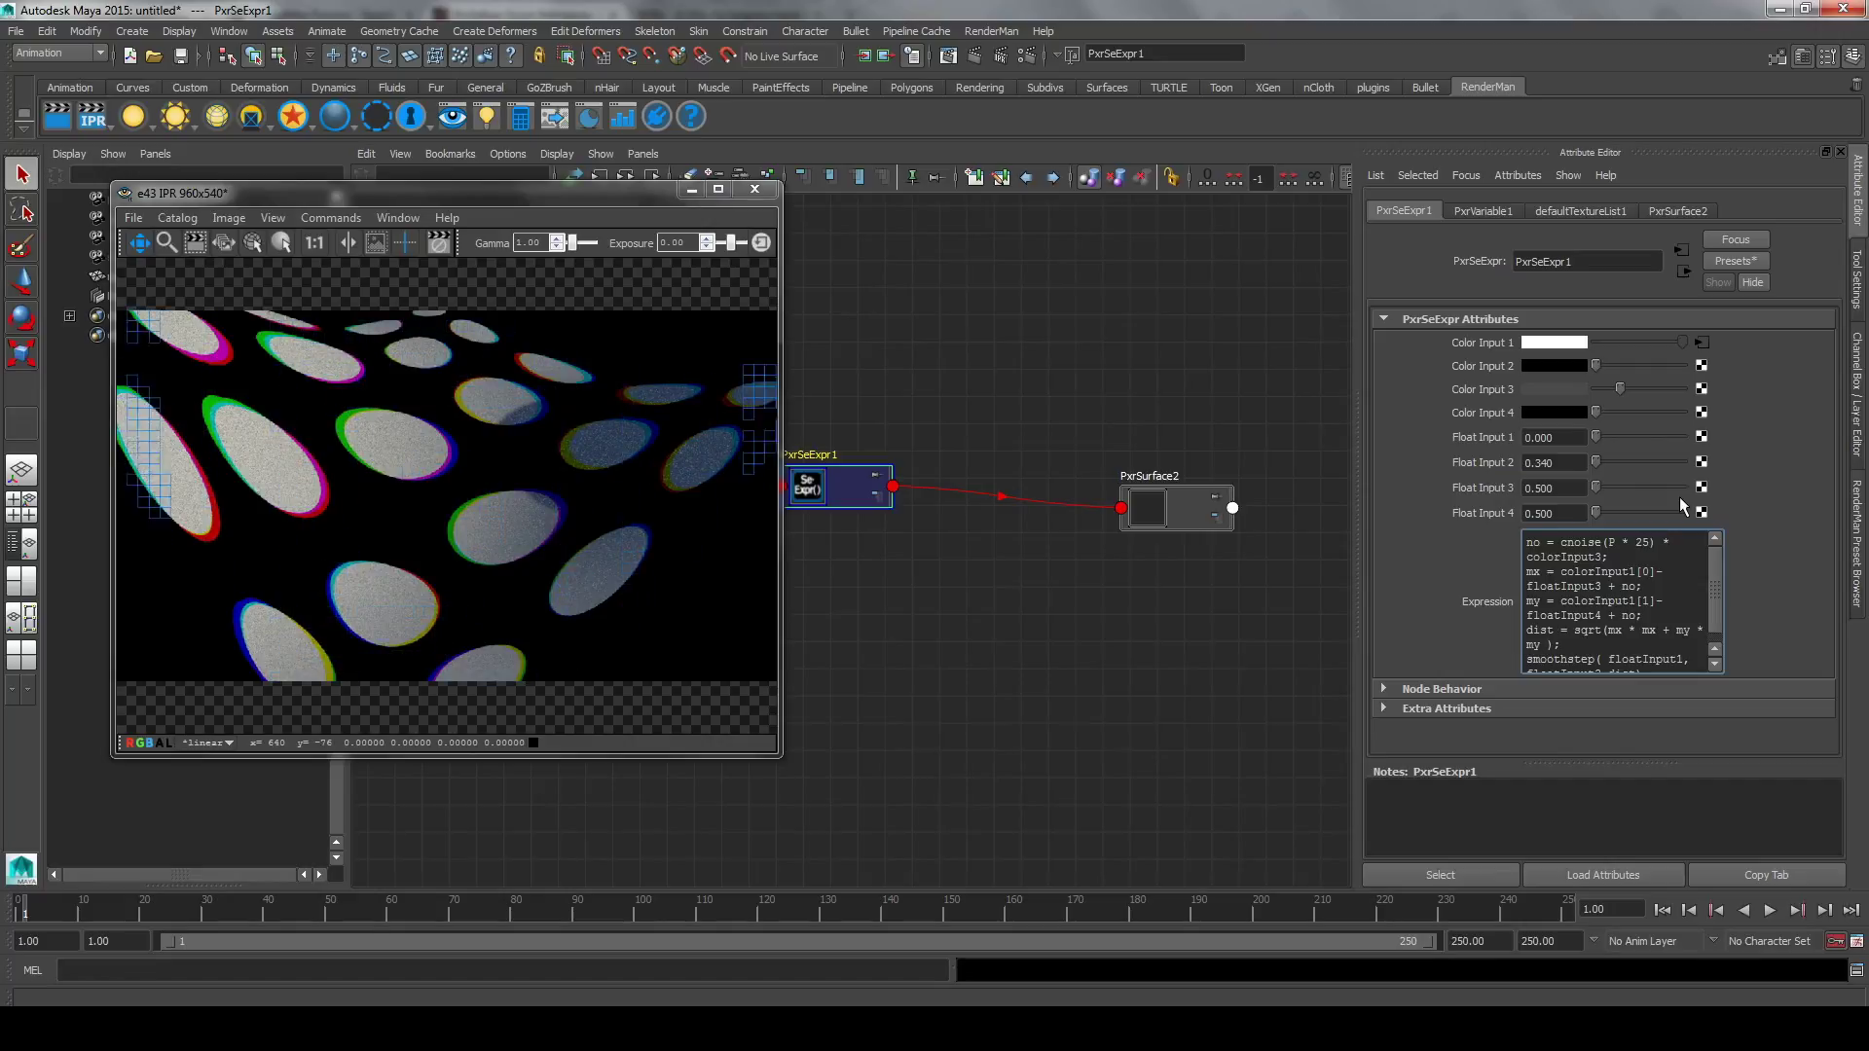
key(ctrl+Return)
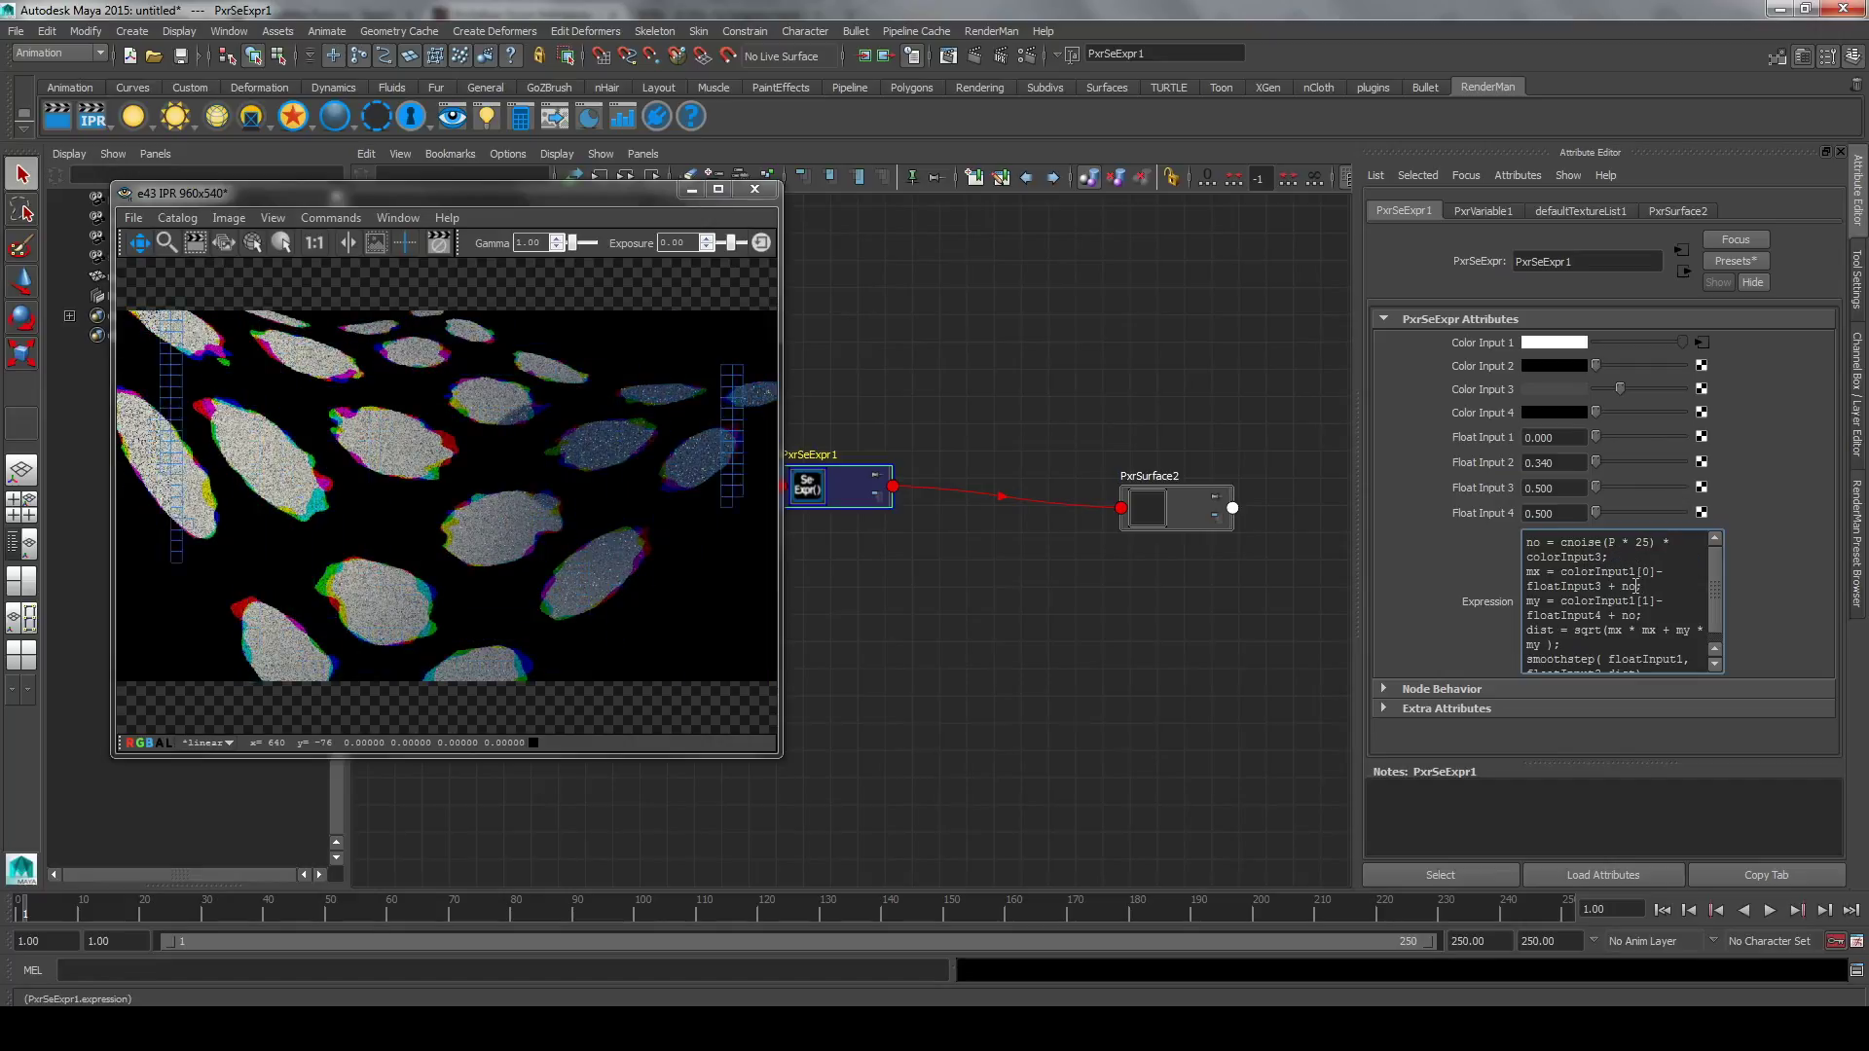
Tint Color Input 3 dark olive by dropping its blue to 0 and raising its green.
click(1562, 388)
double_click(1411, 466)
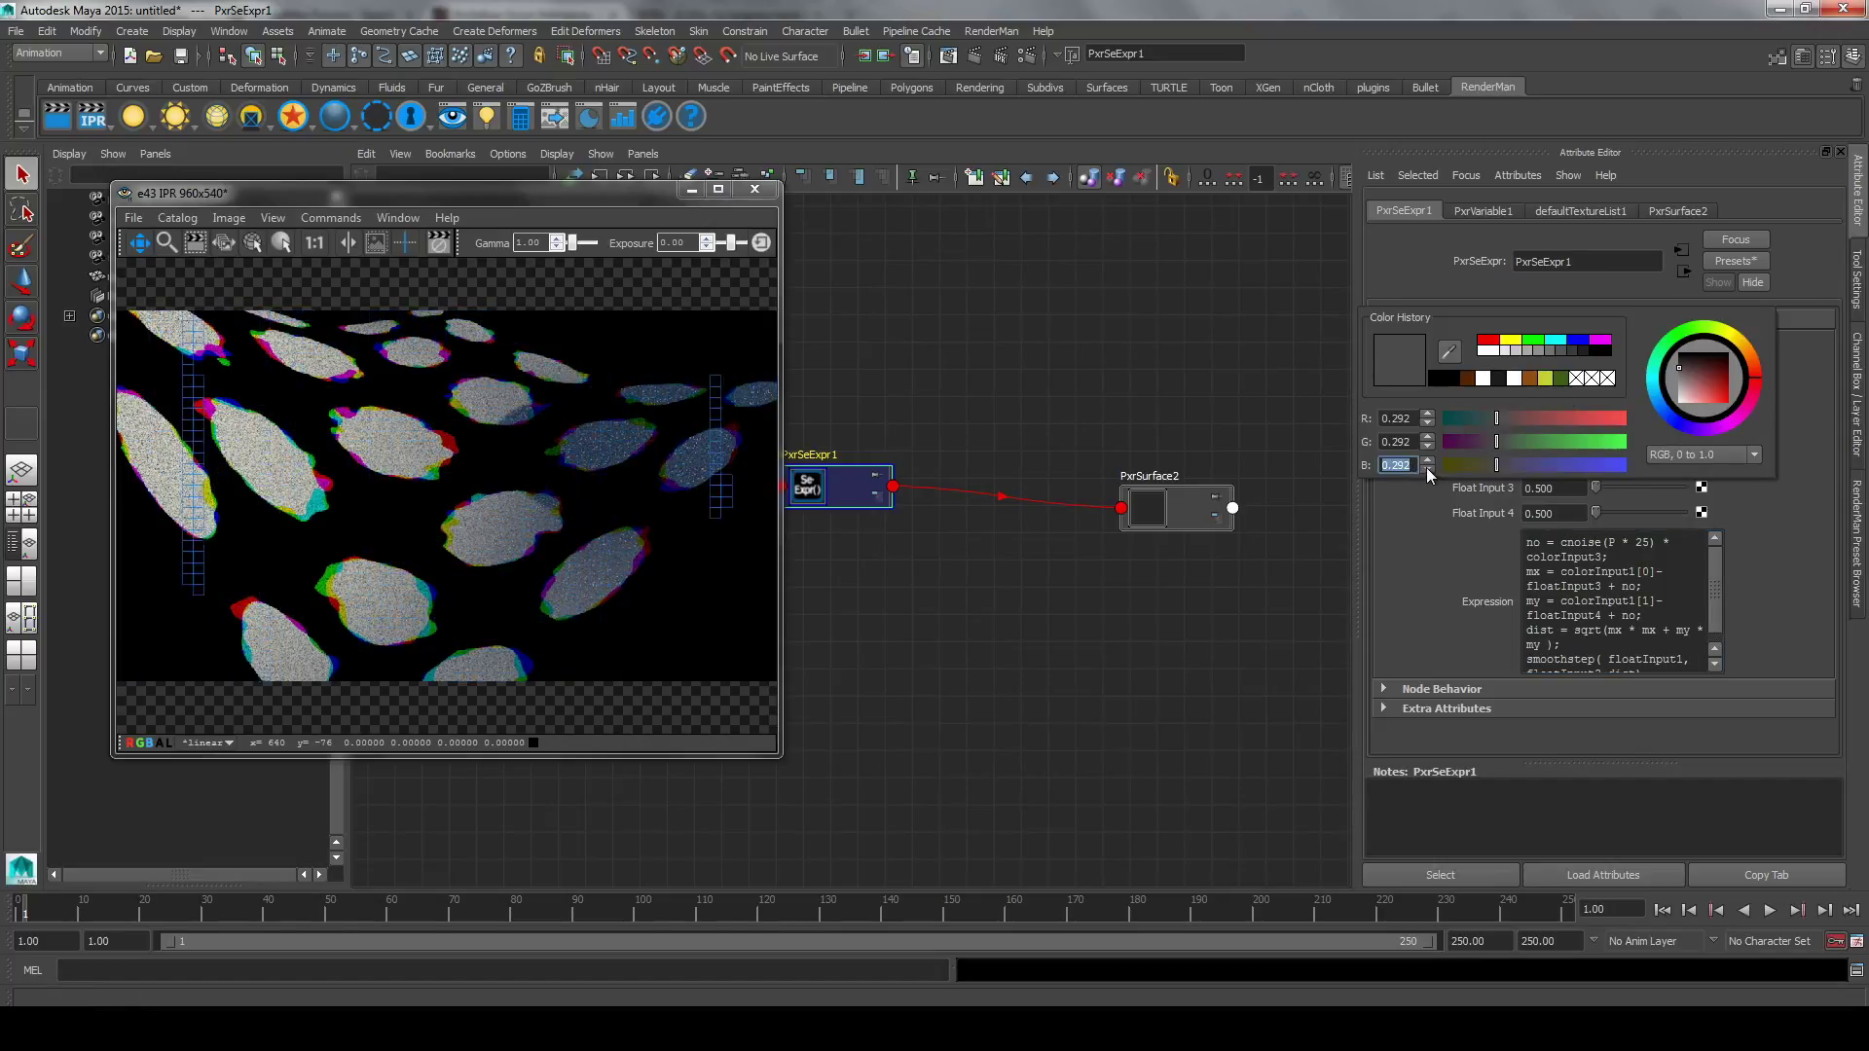
click(1425, 470)
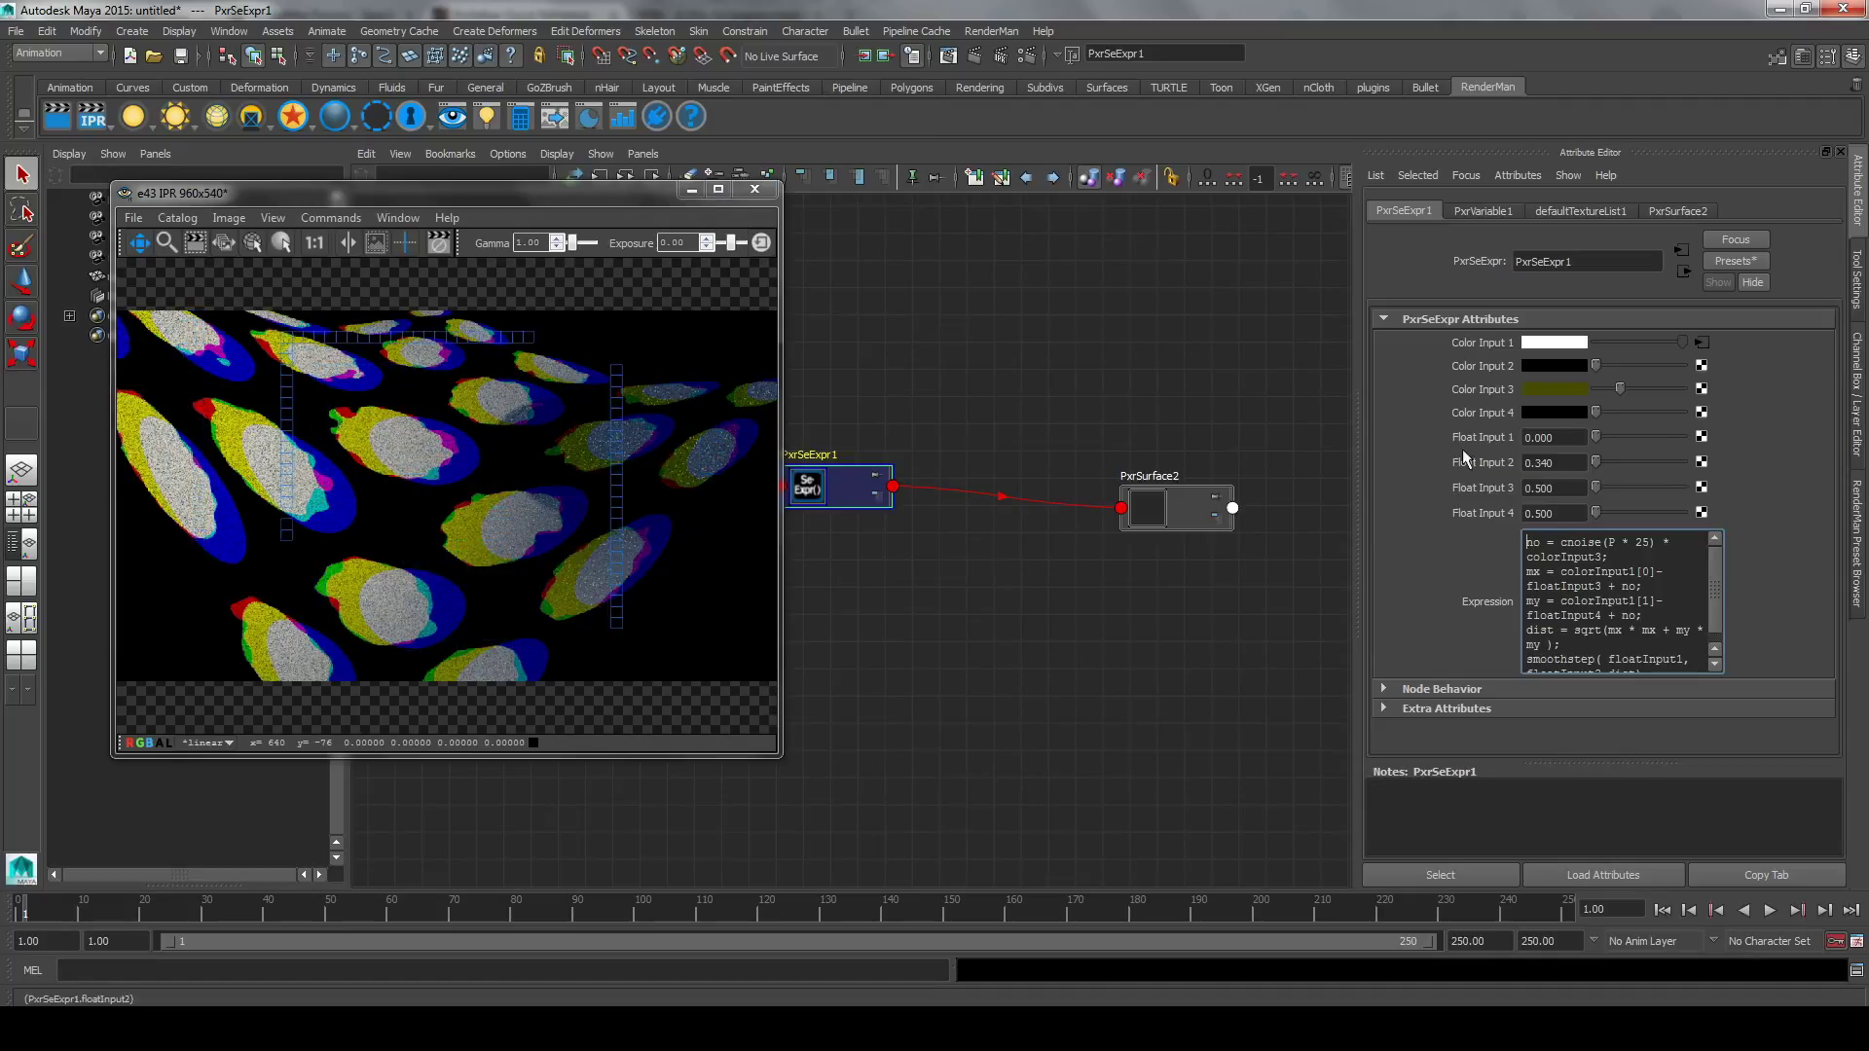
click(1558, 388)
mouse_move(1481, 443)
mouse_down()
mouse_move(1535, 441)
mouse_move(1447, 436)
mouse_move(1482, 436)
mouse_move(1460, 416)
mouse_up()
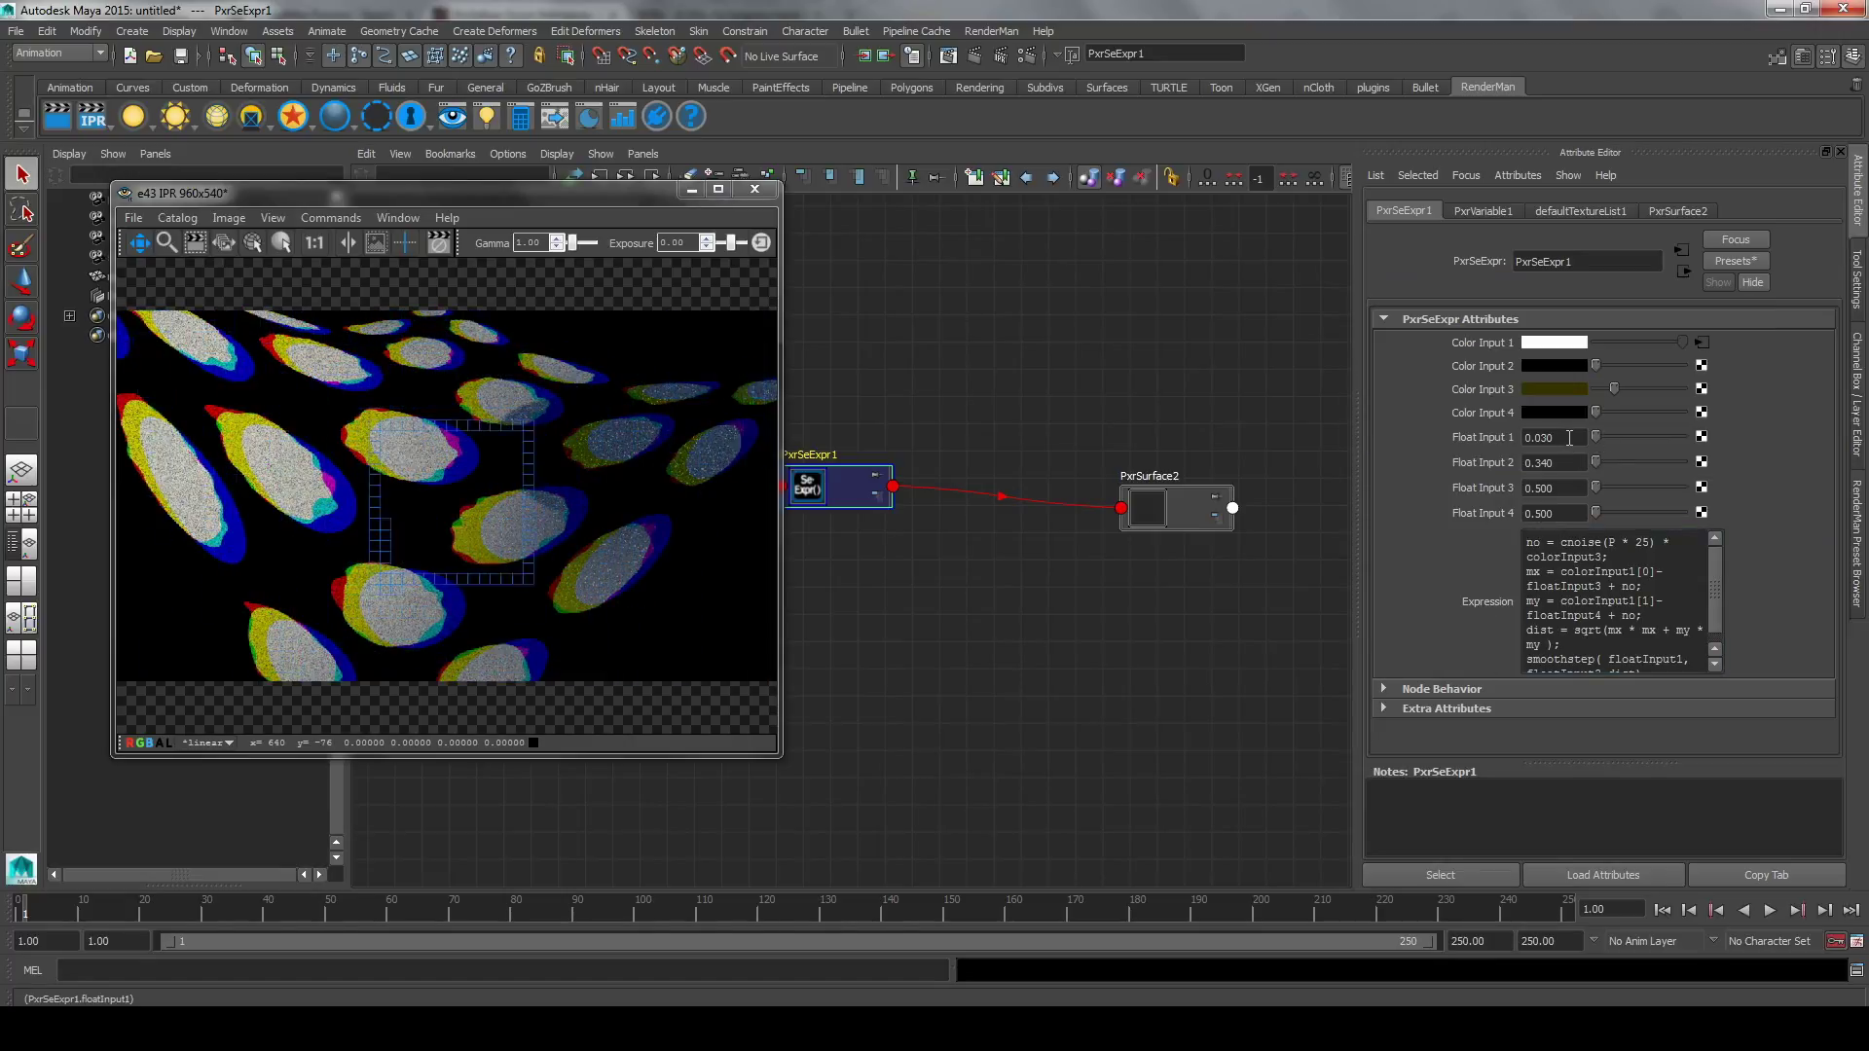
Tune Float Inputs 1–4 to 0.350, 0.320, 0.410 and 0.240 for larger noisy shapes.
drag(1601, 433, 1592, 435)
text(0.350)
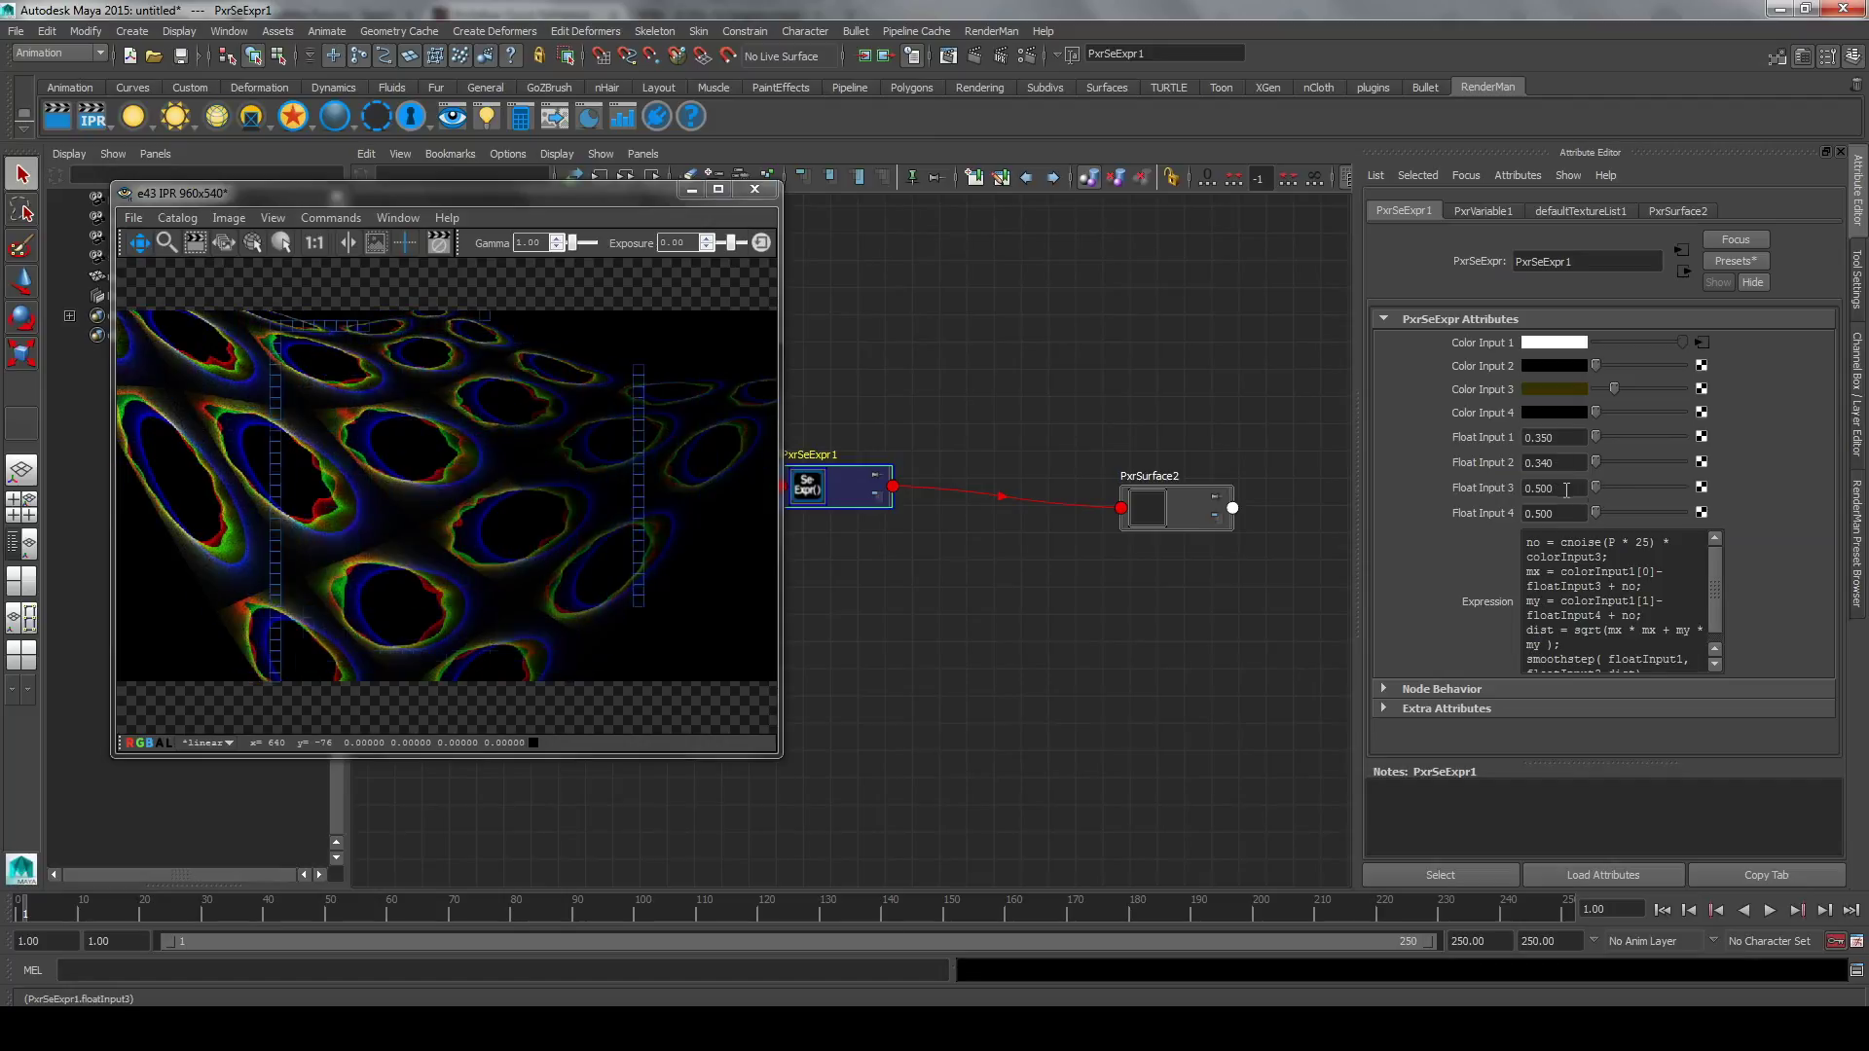
drag(1566, 489, 1613, 482)
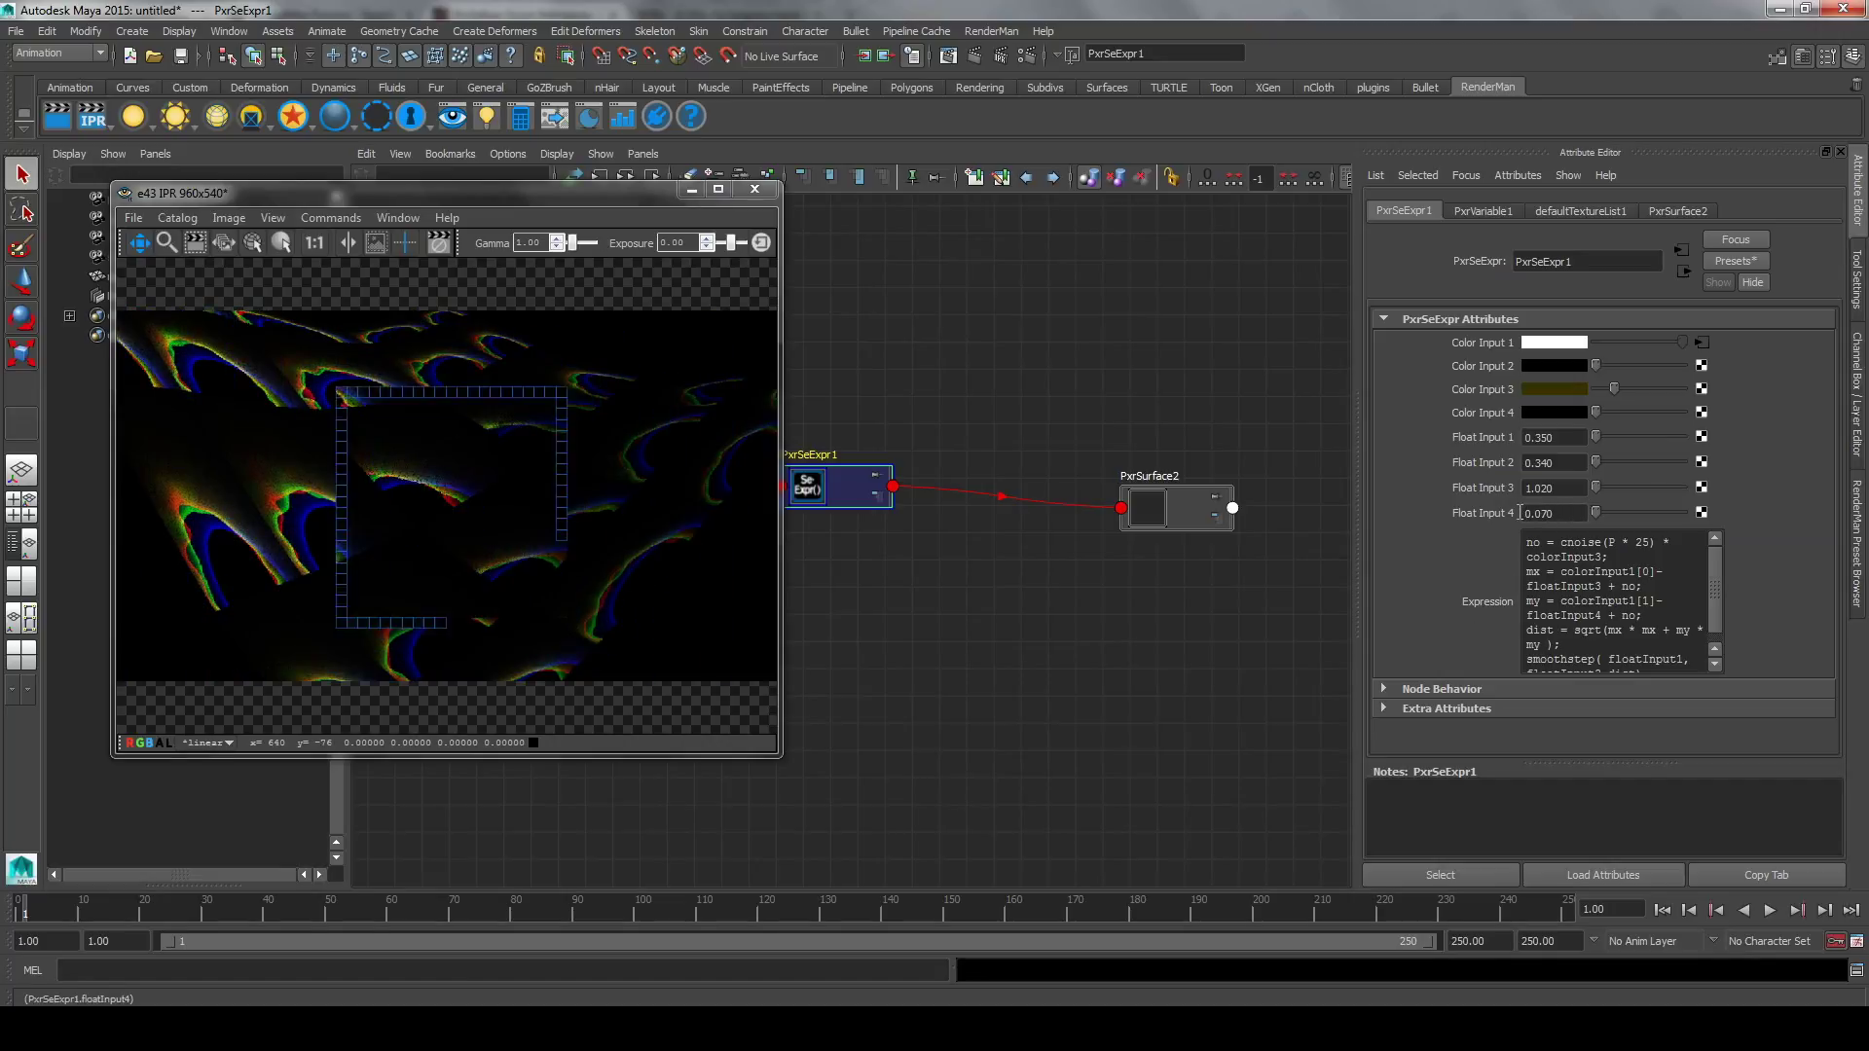
mouse_move(1519, 513)
mouse_down()
mouse_move(1572, 513)
mouse_move(1584, 457)
mouse_up()
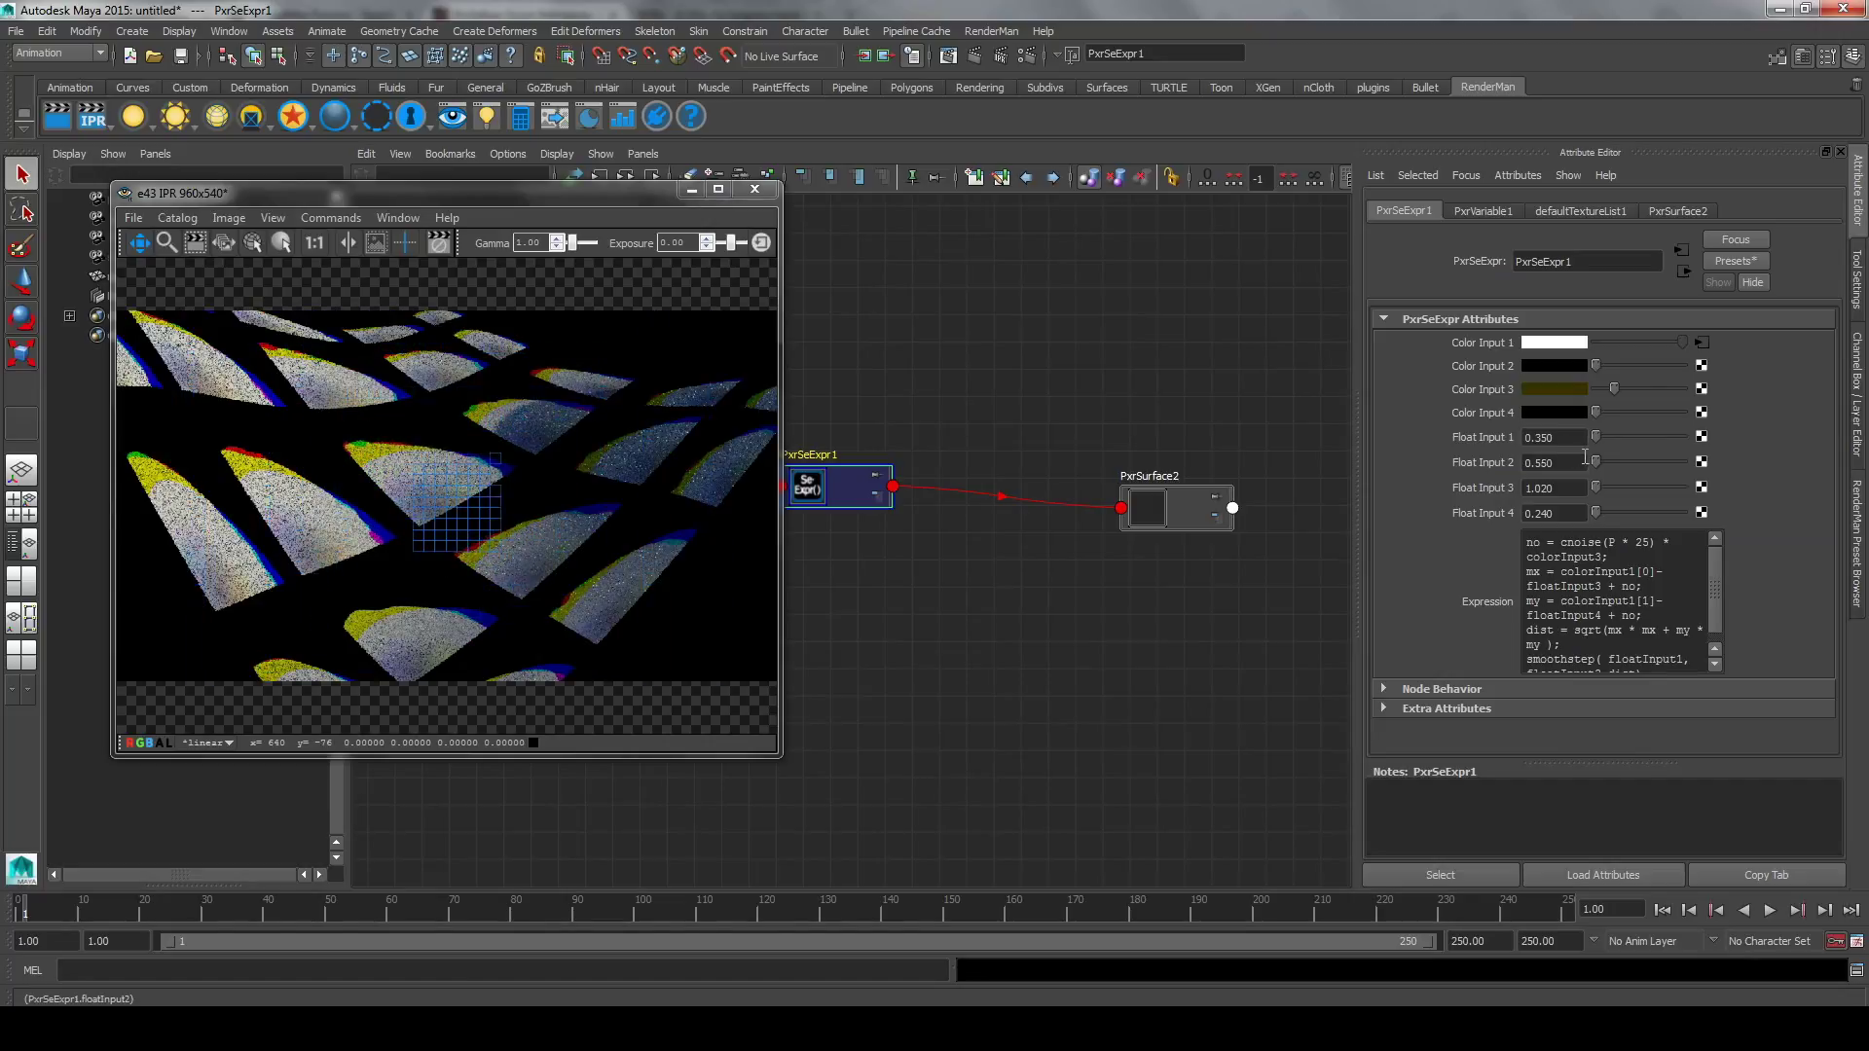
drag(1557, 462, 1571, 460)
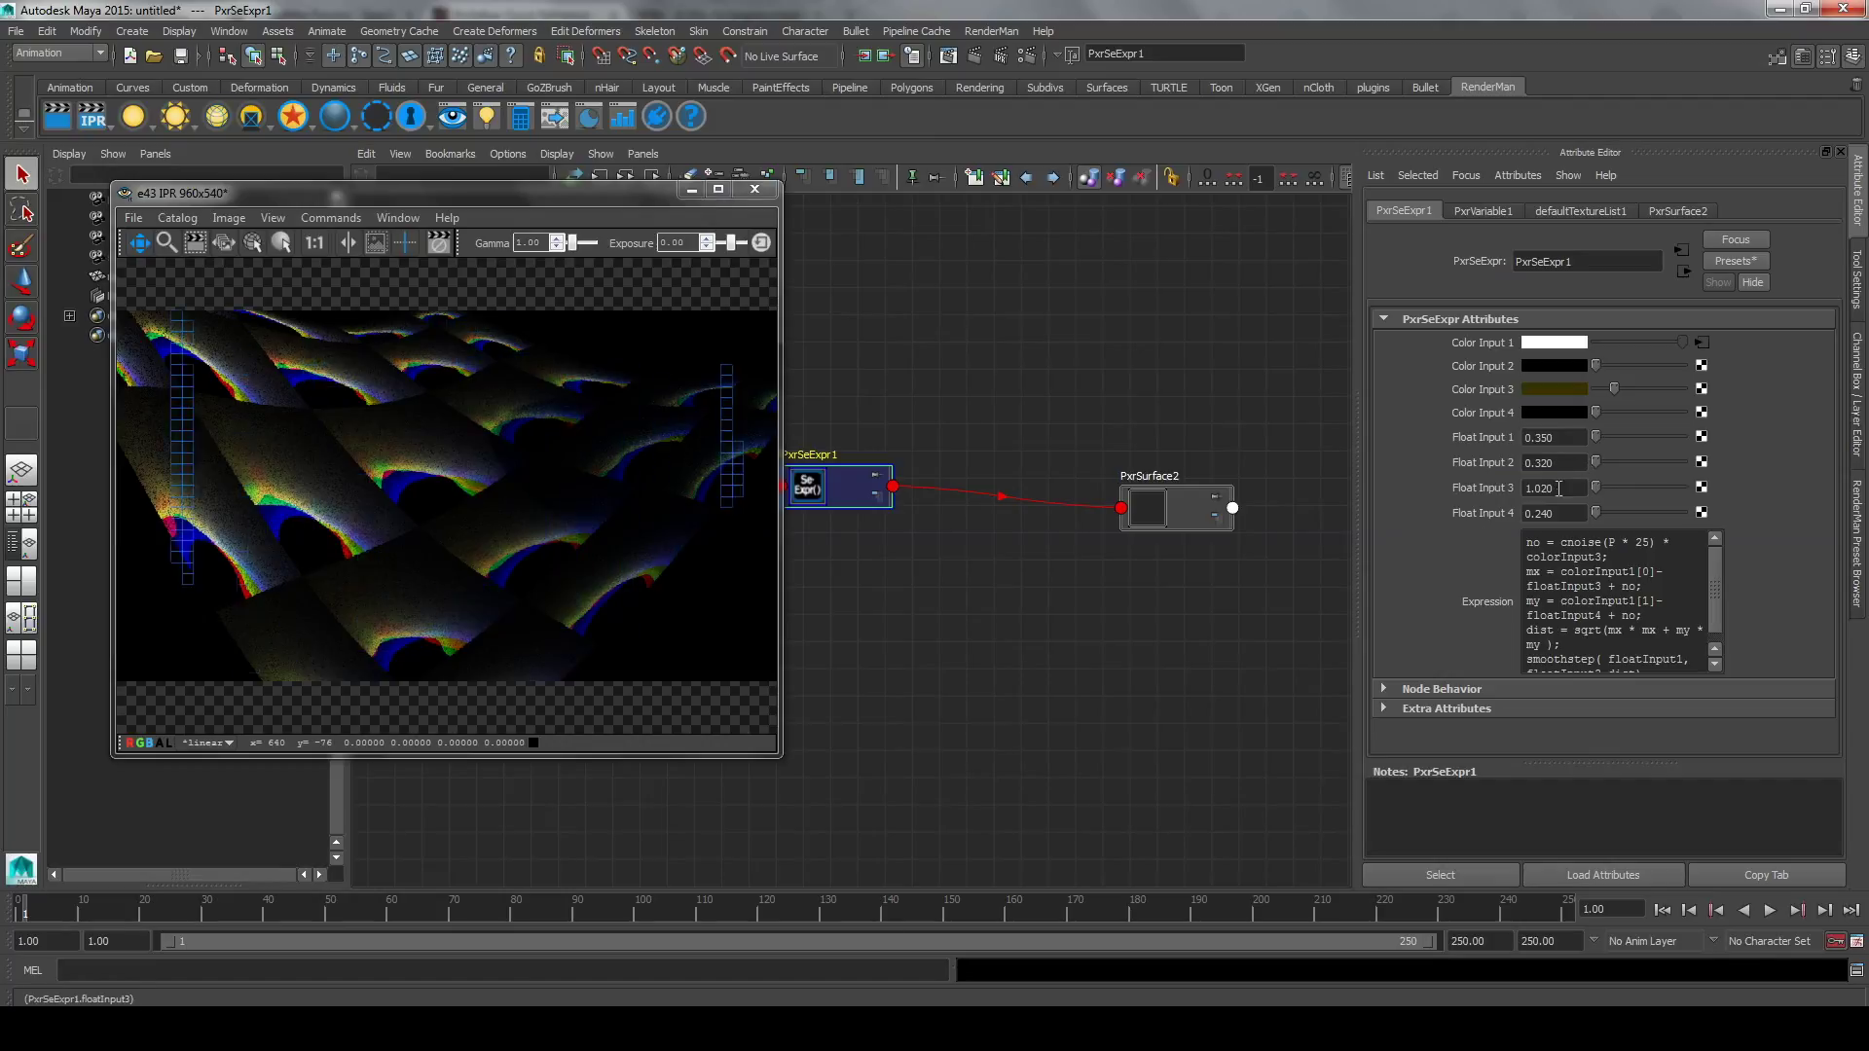
drag(1499, 487, 1489, 492)
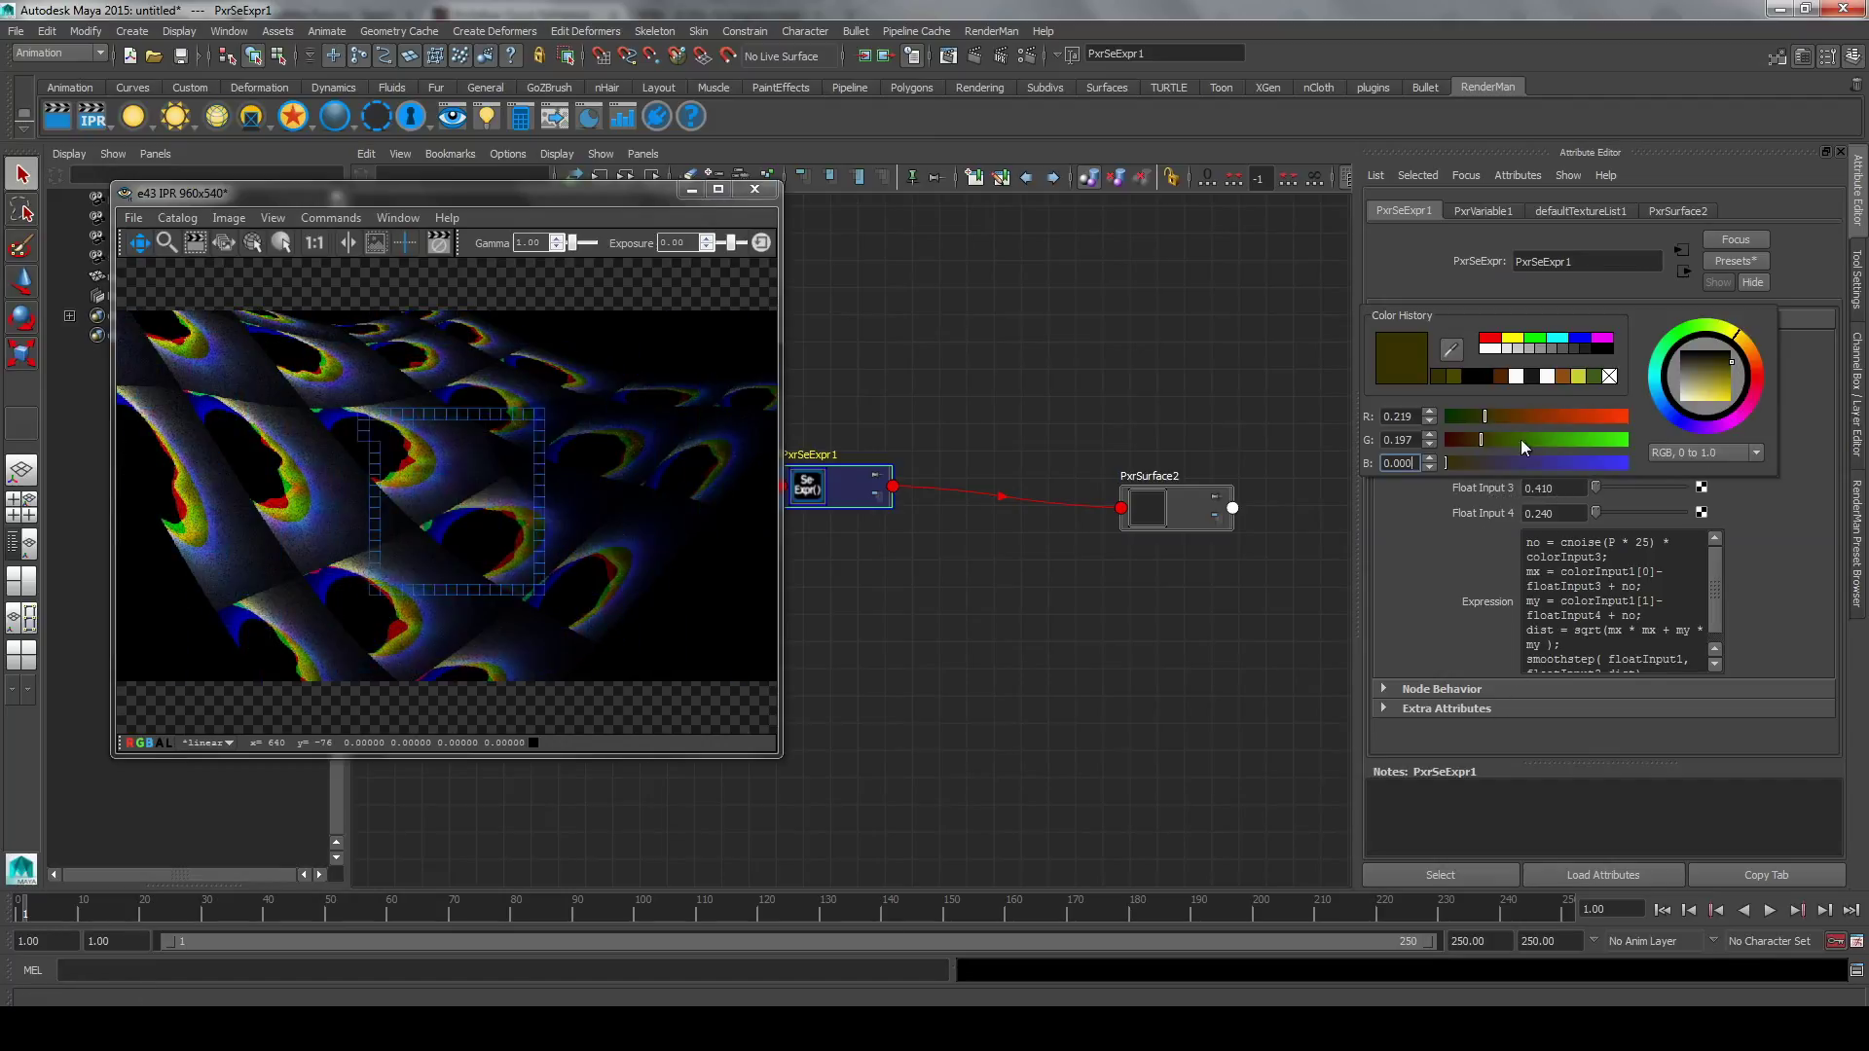
Make Color Input 3 rust orange by adding red and fine-tuning its brightness.
click(1557, 389)
drag(1520, 415, 1545, 412)
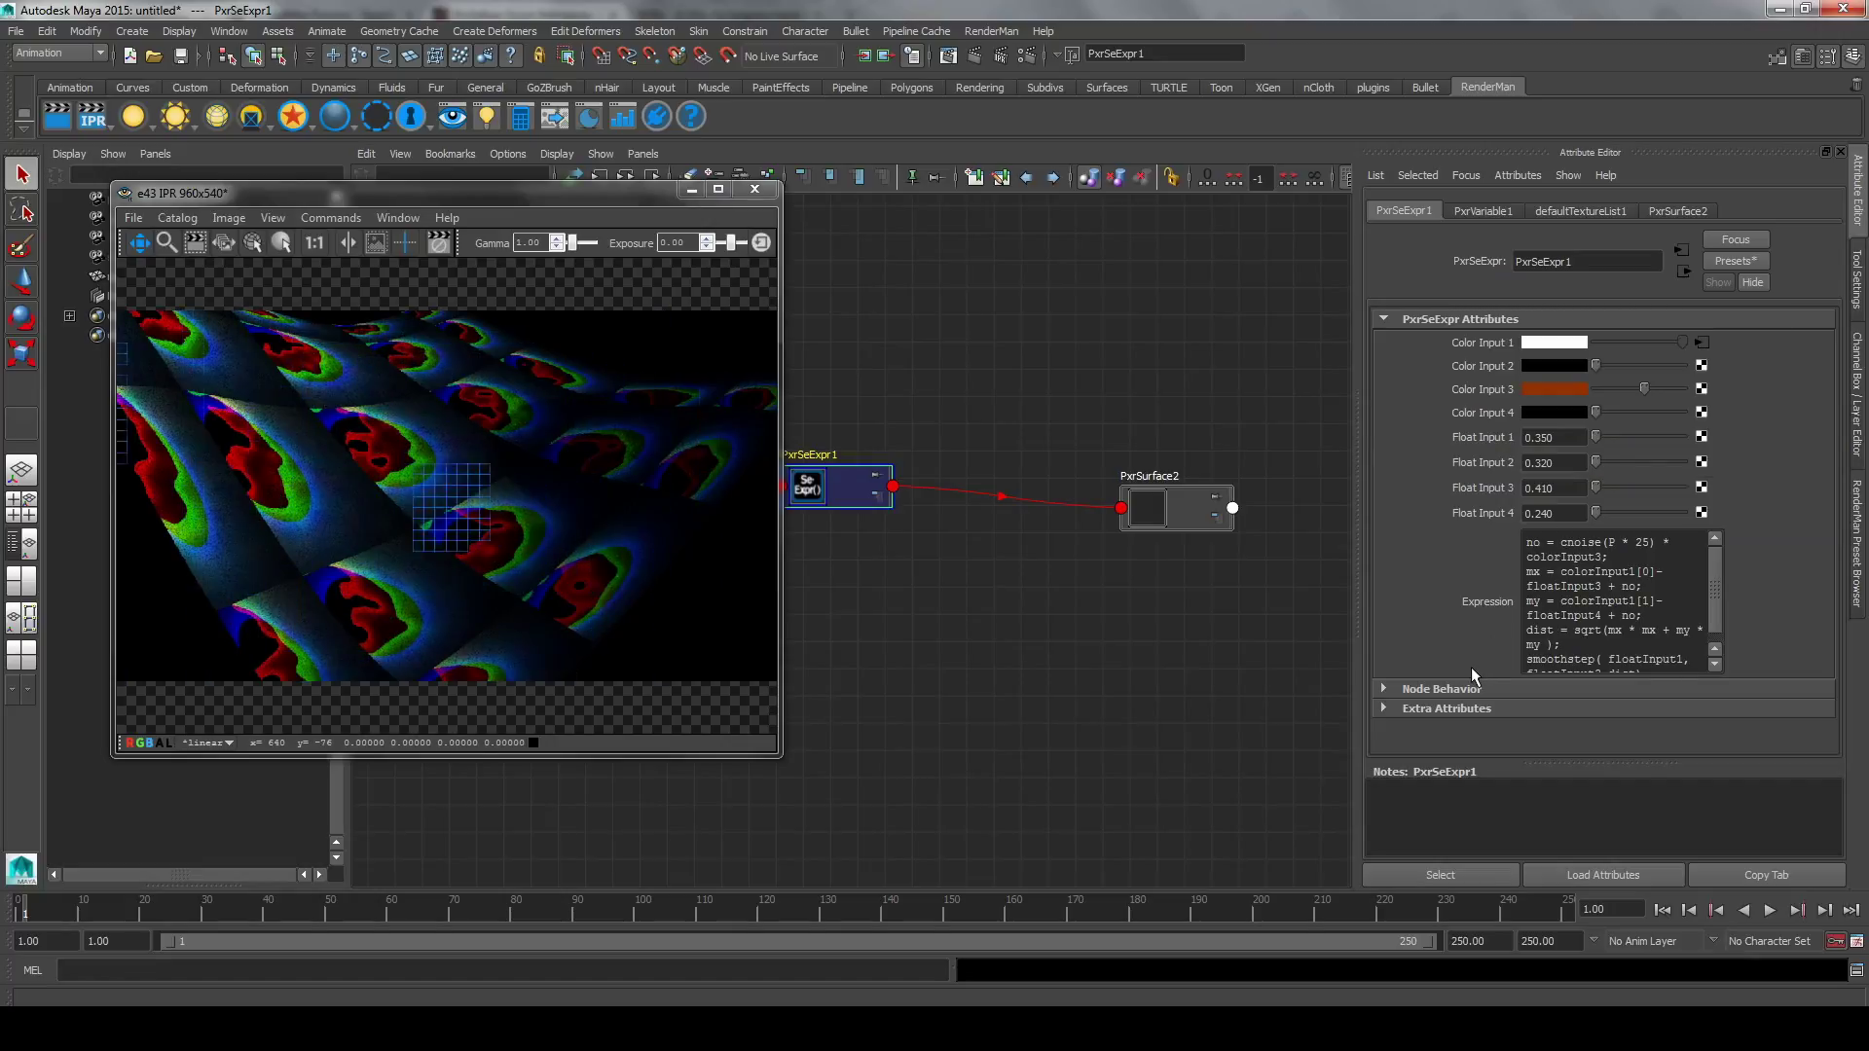
click(1631, 388)
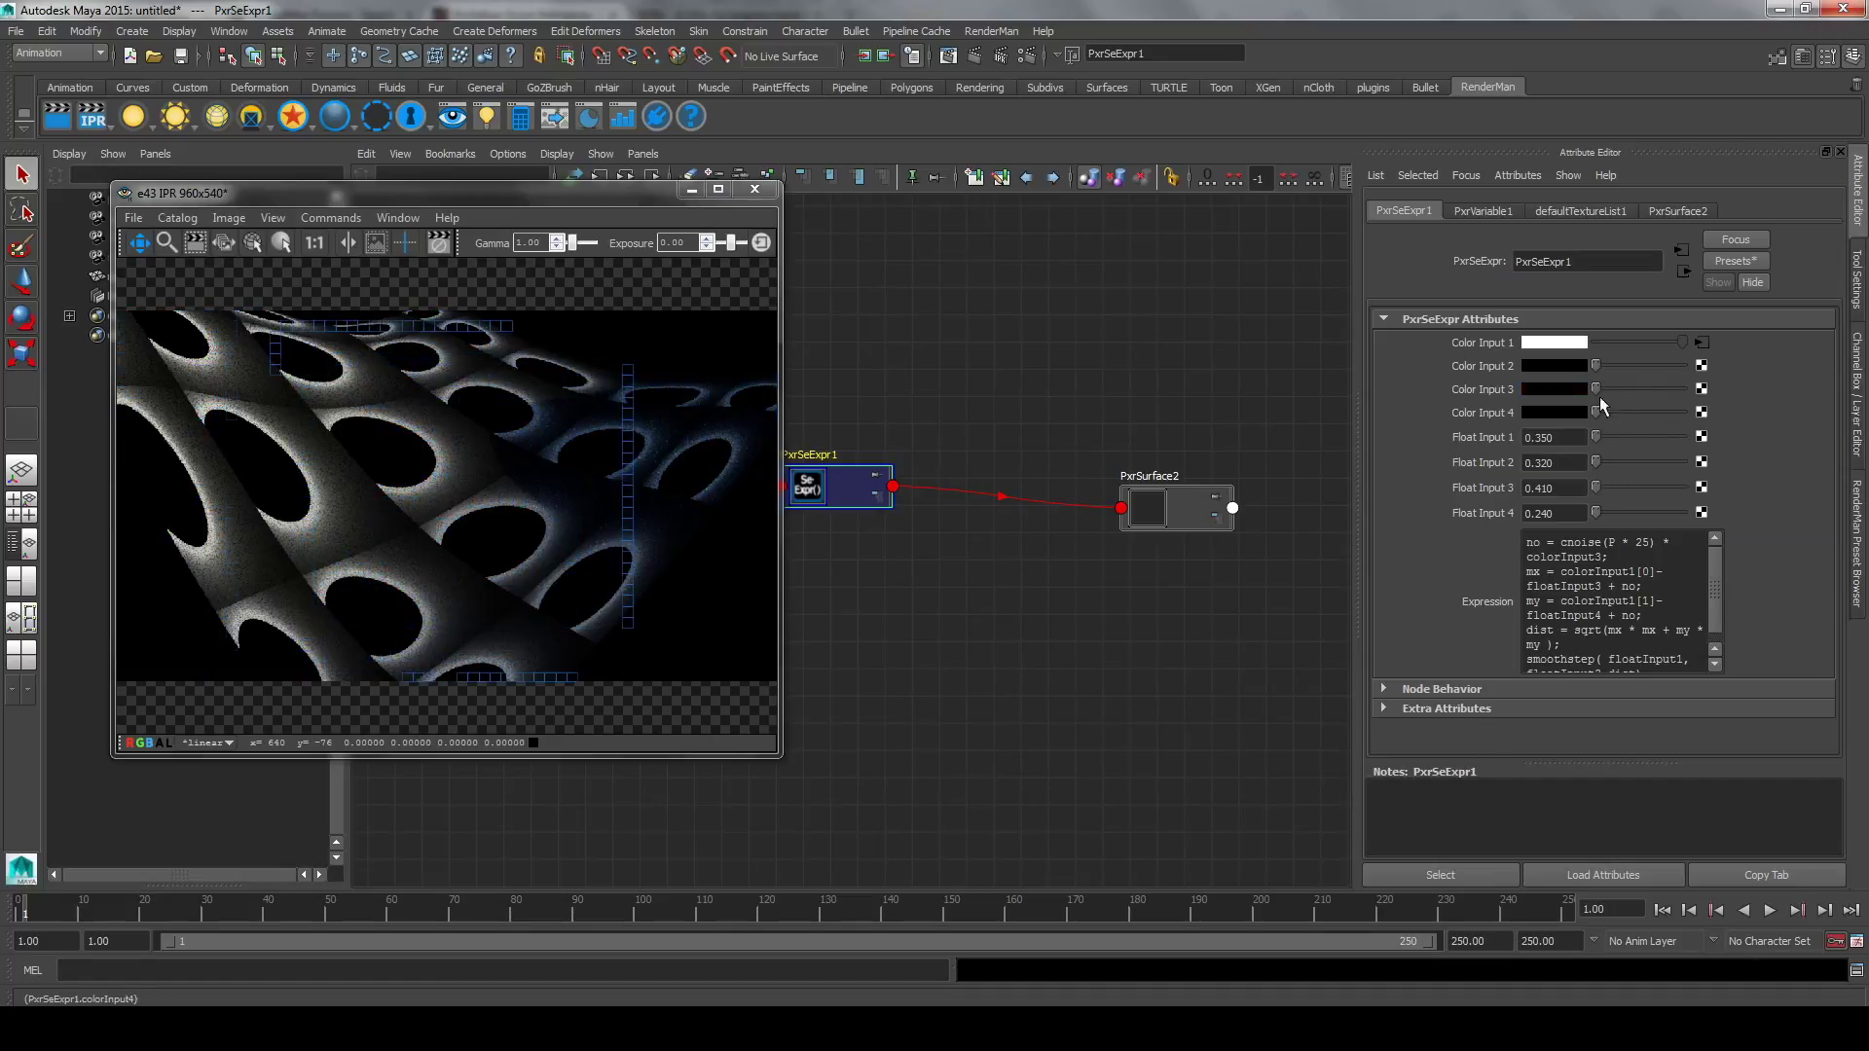
click(1608, 388)
text(5)
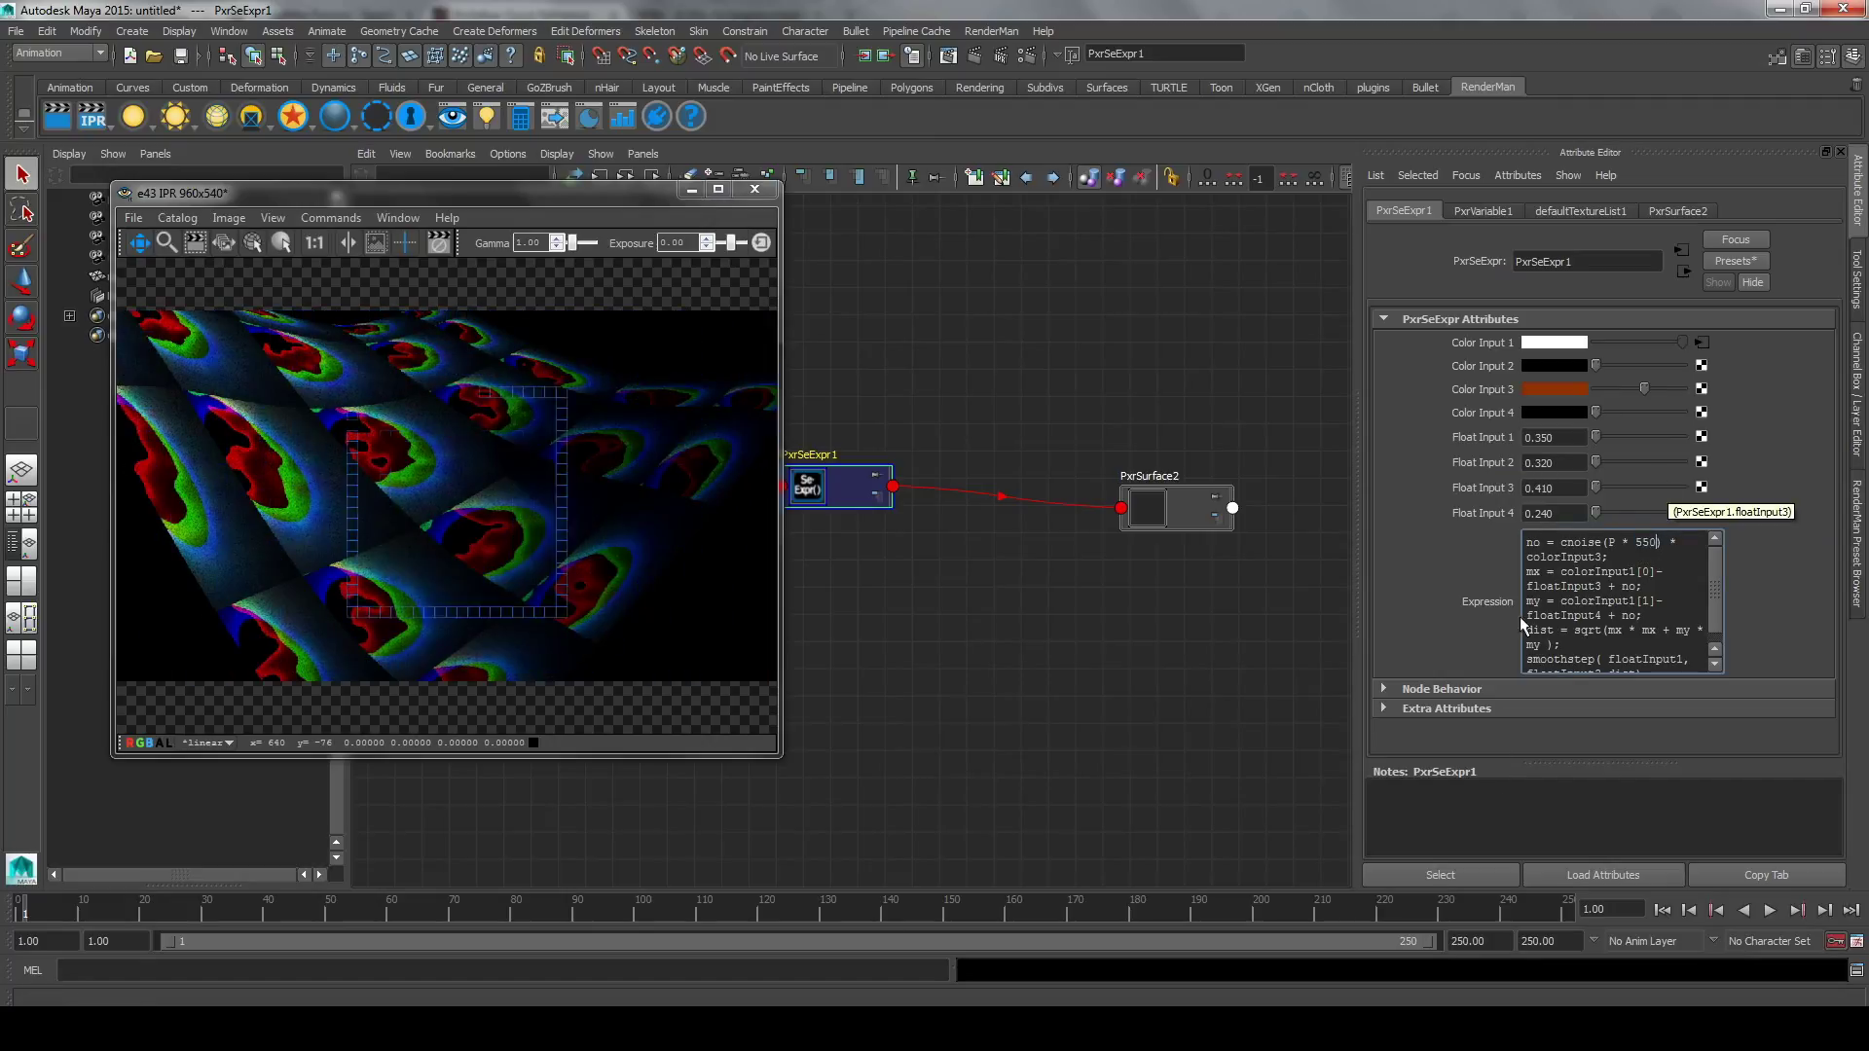
Change the noise to P * 550 and set Float Input 1 to about 0.310.
text(0)
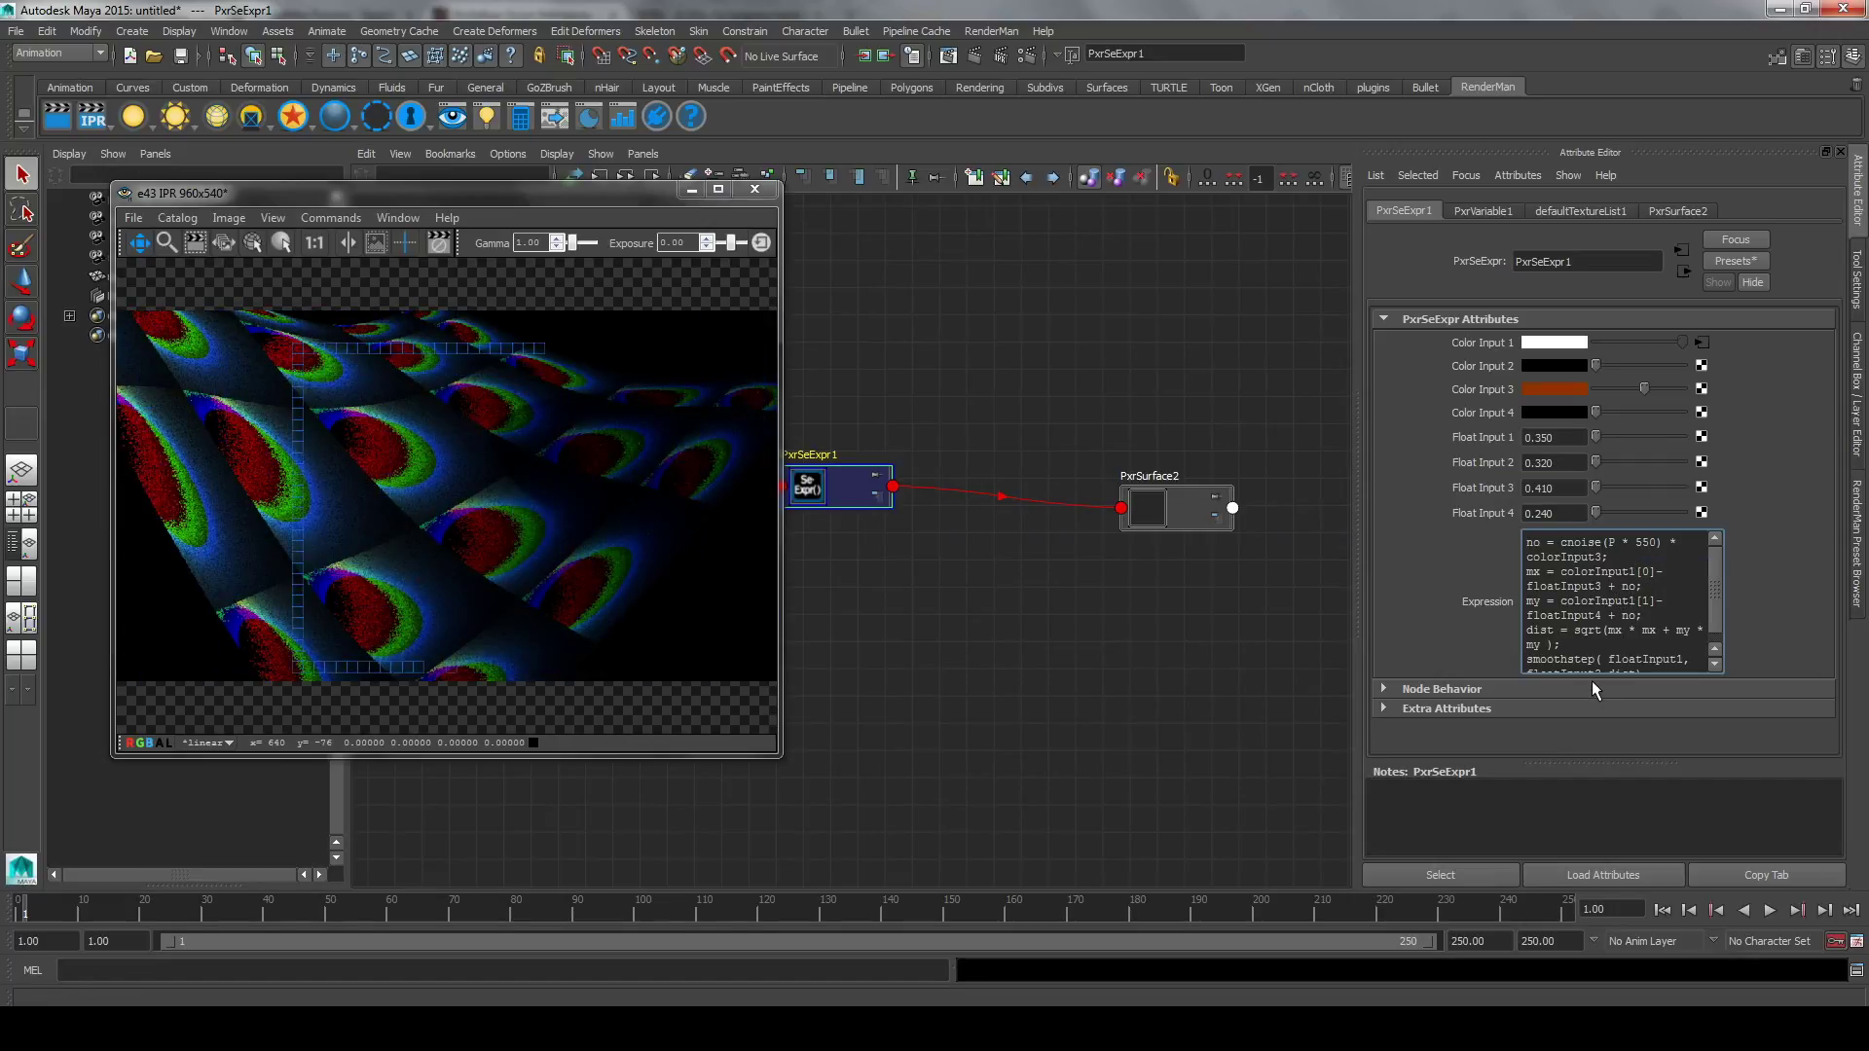
double_click(1570, 436)
text(0.43)
key(Return)
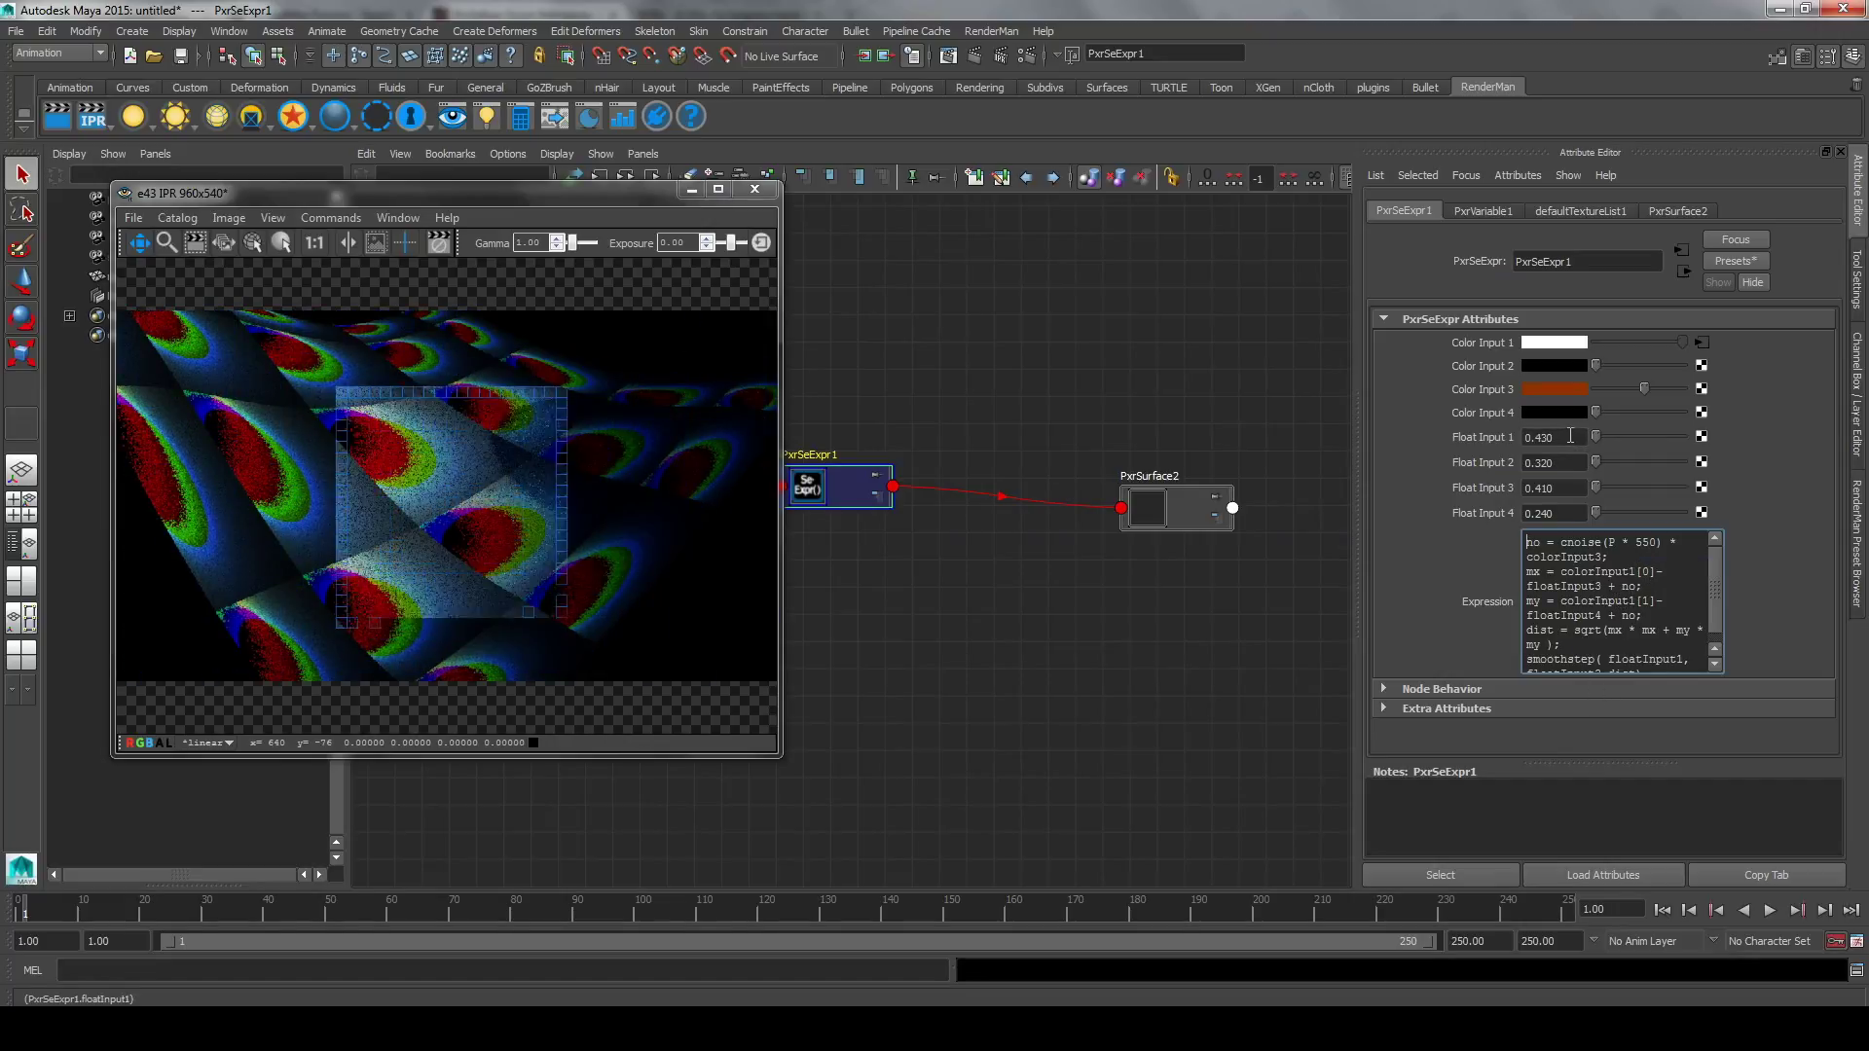
ctrl+drag(1570, 436, 1560, 436)
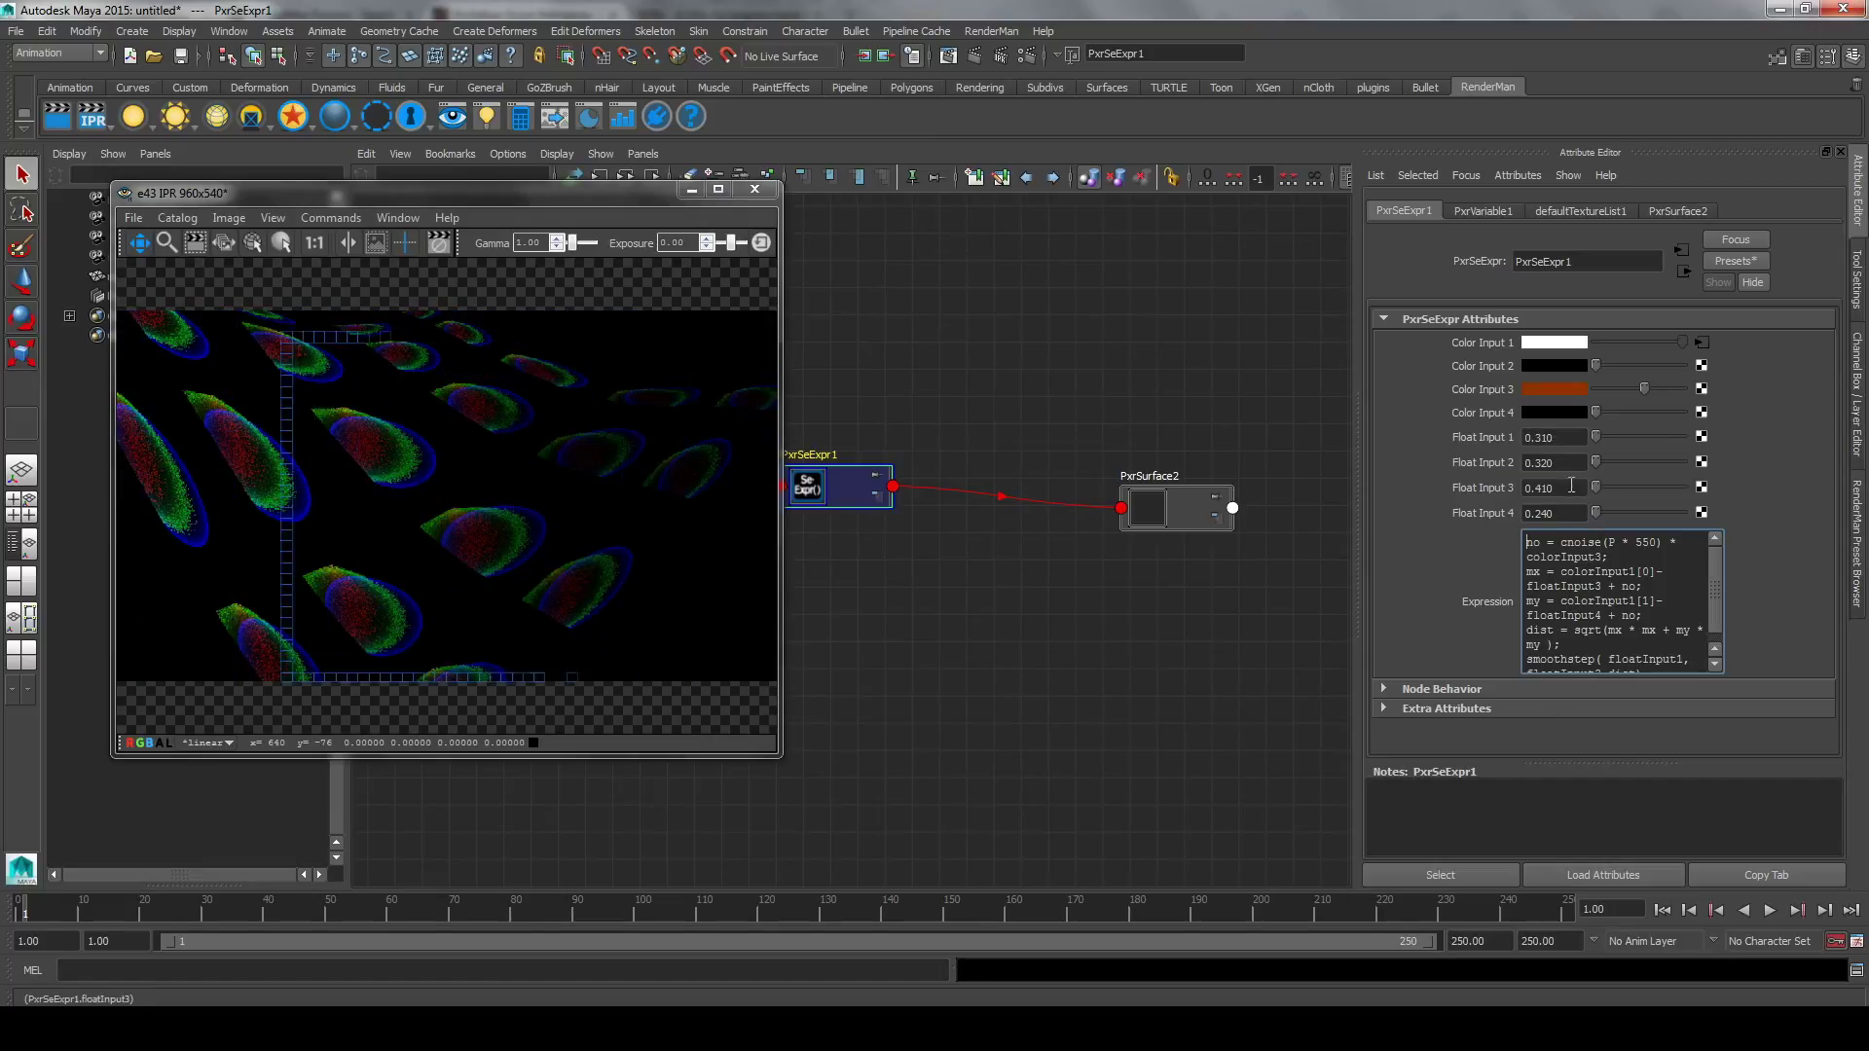
Raise Float Input 3 to 0.440 and bring PxrSeExpr1's attributes back up.
mouse_move(1571, 486)
ctrl+mouse_down()
mouse_move(1604, 481)
mouse_move(1560, 478)
ctrl+mouse_up()
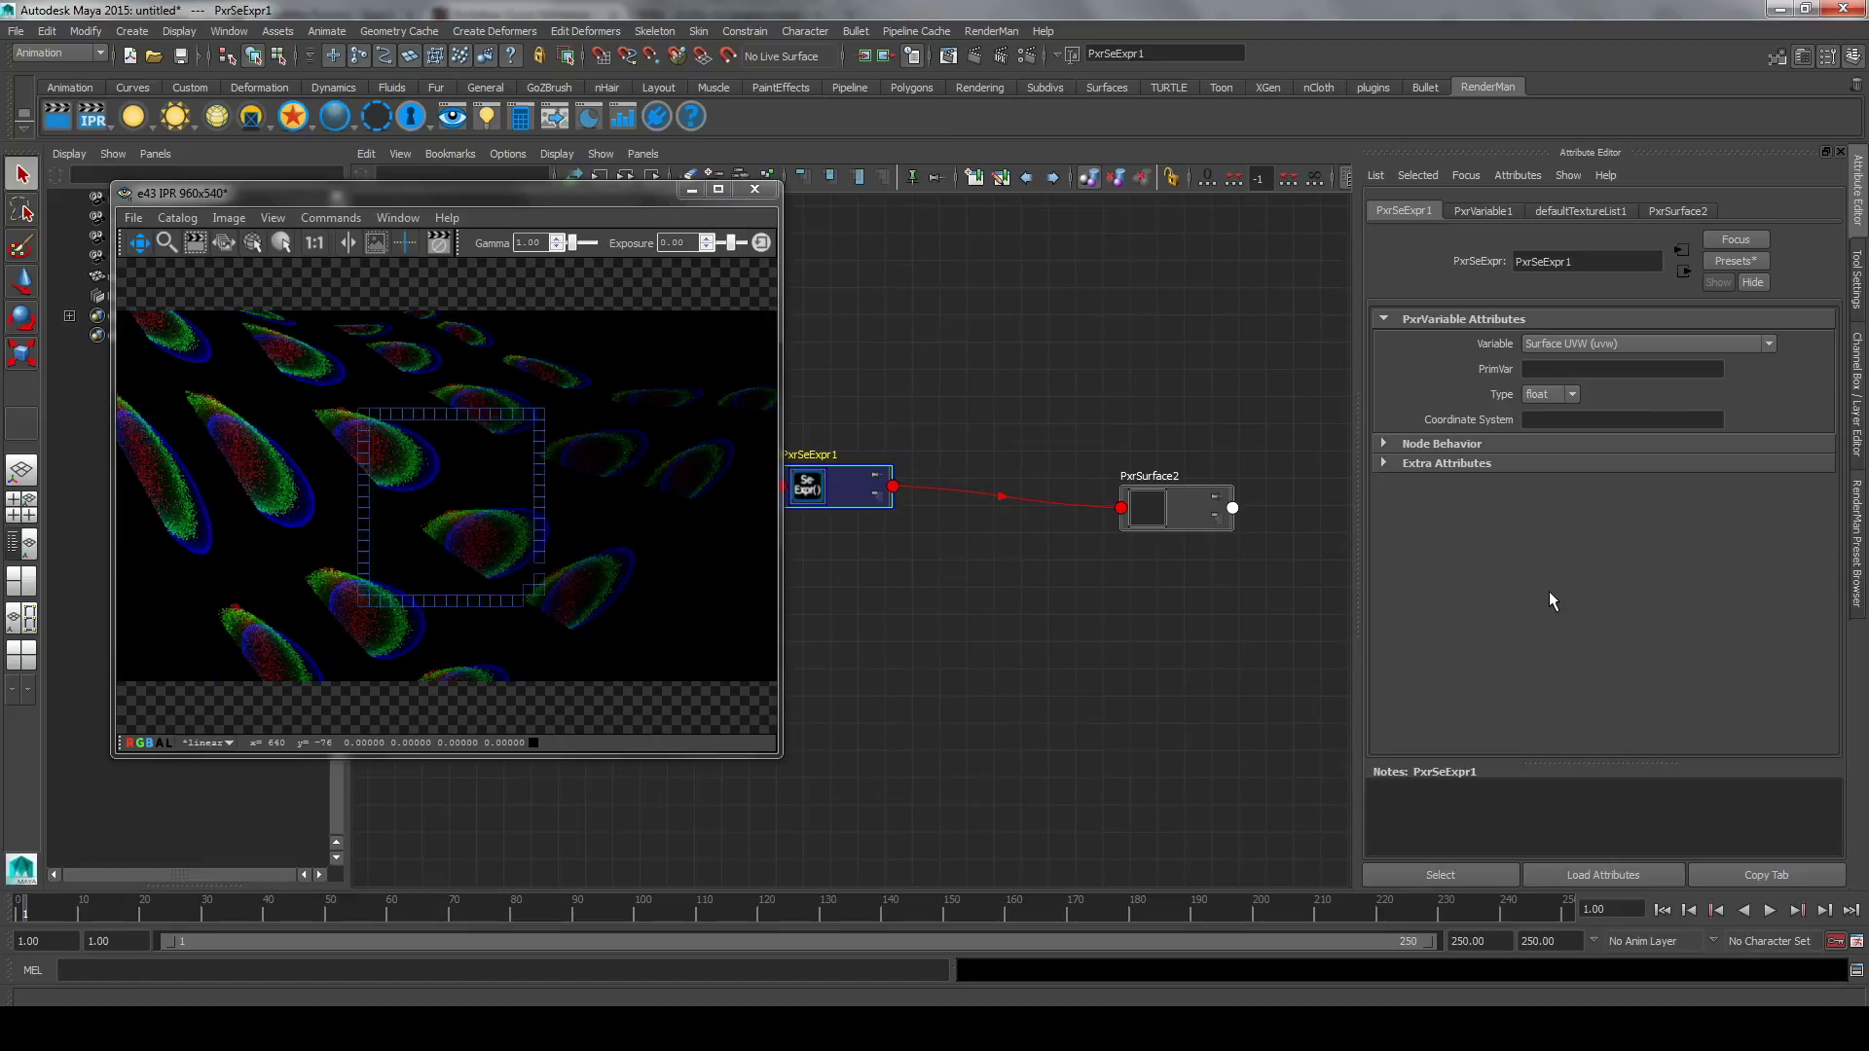
drag(834, 484, 834, 488)
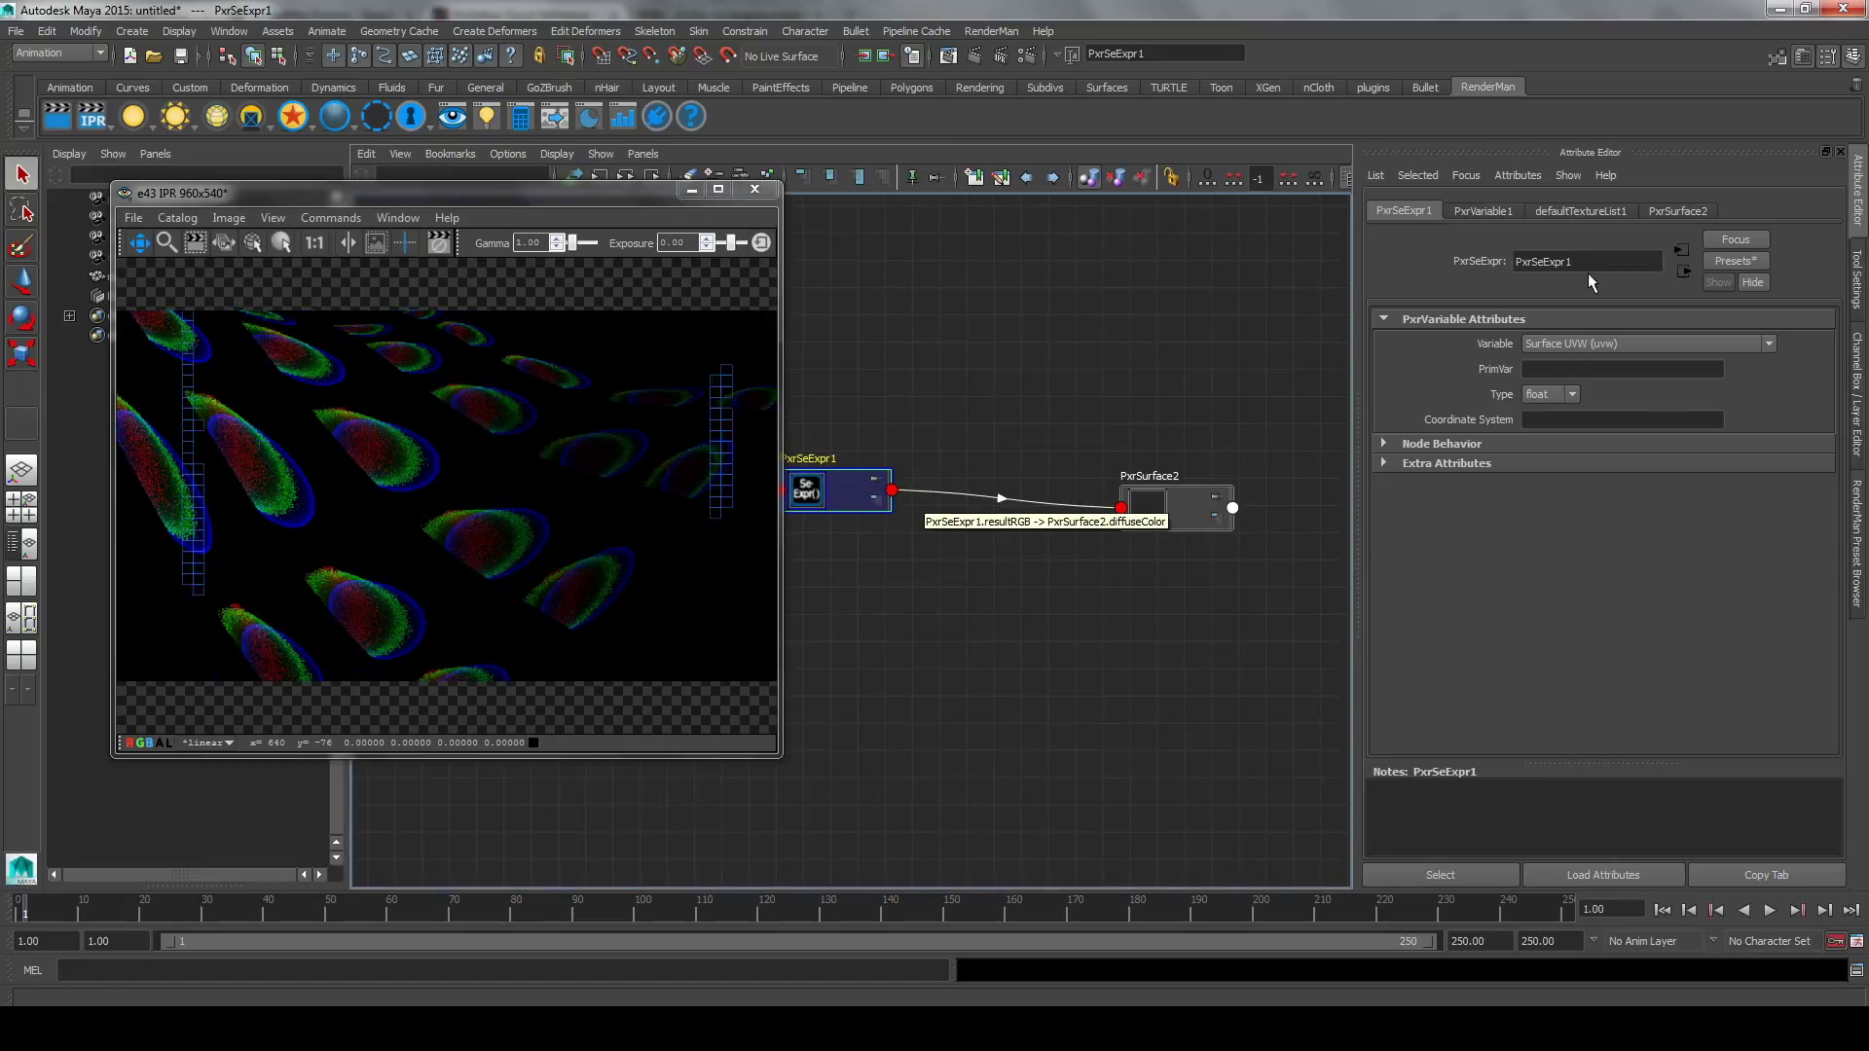
click(1672, 210)
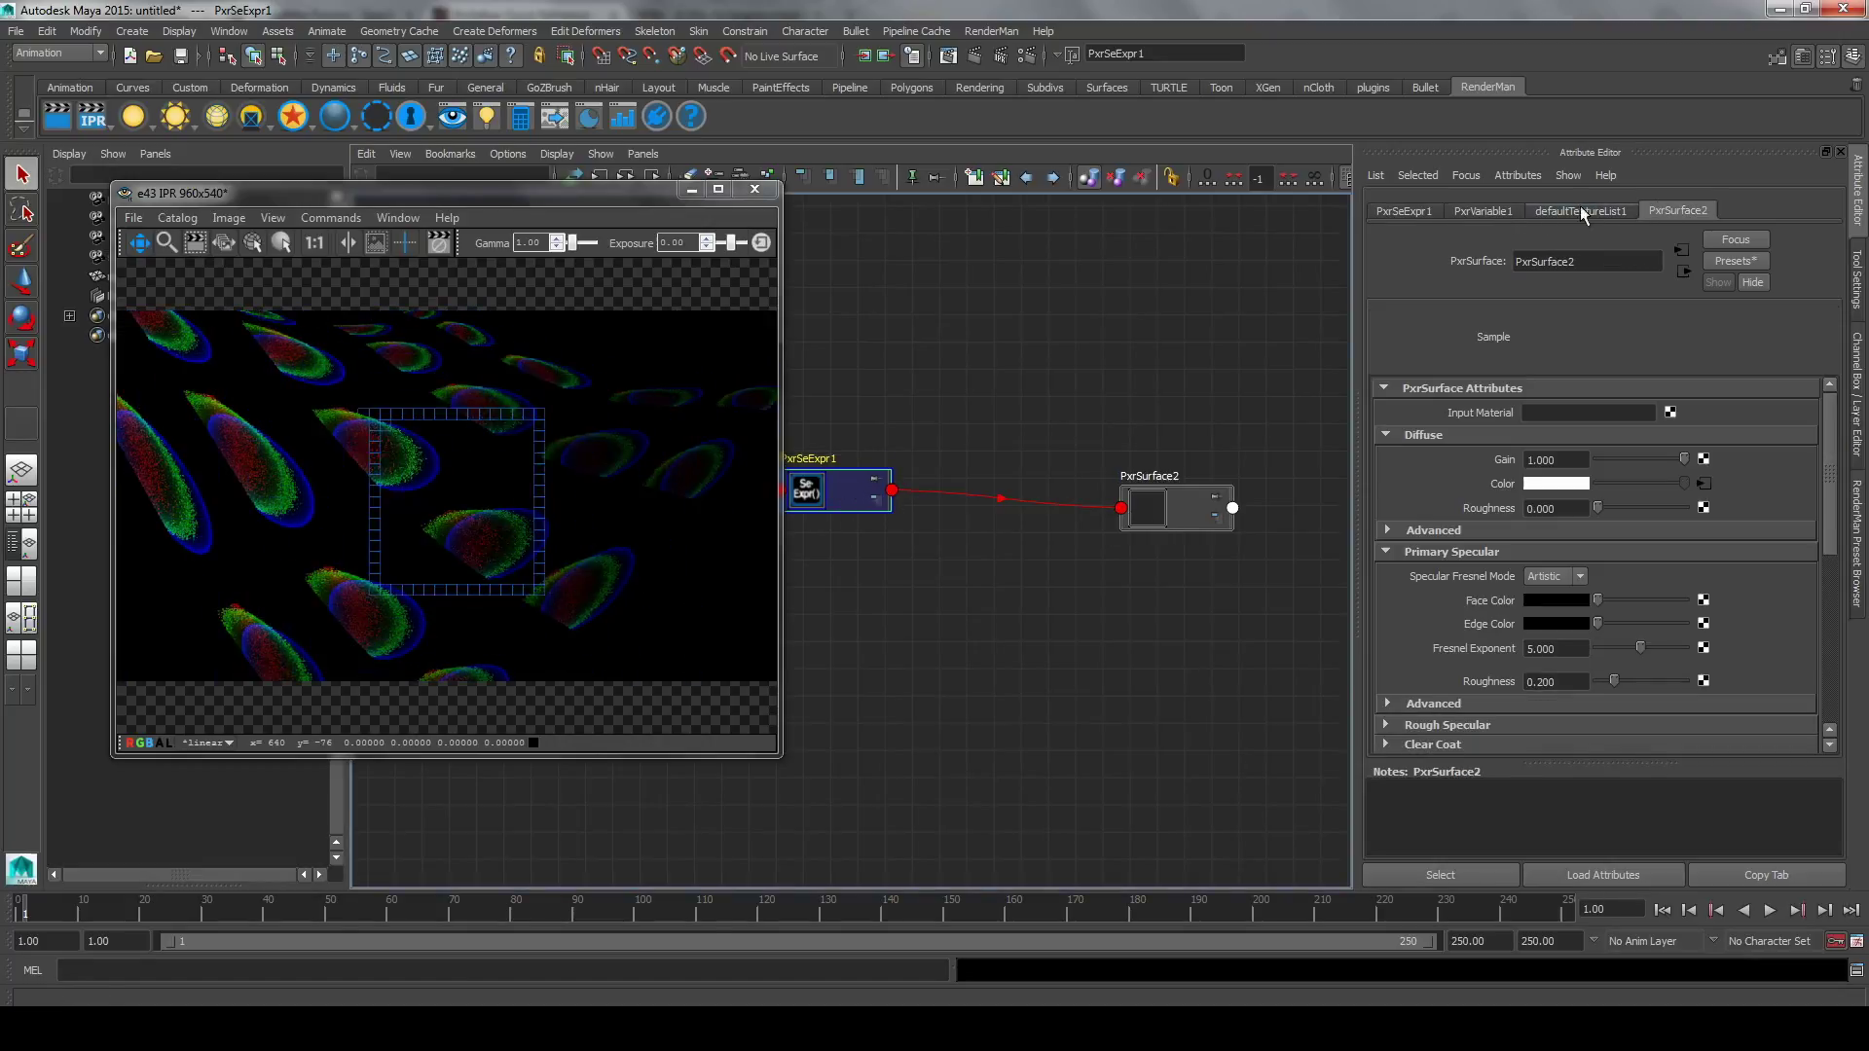
click(1411, 210)
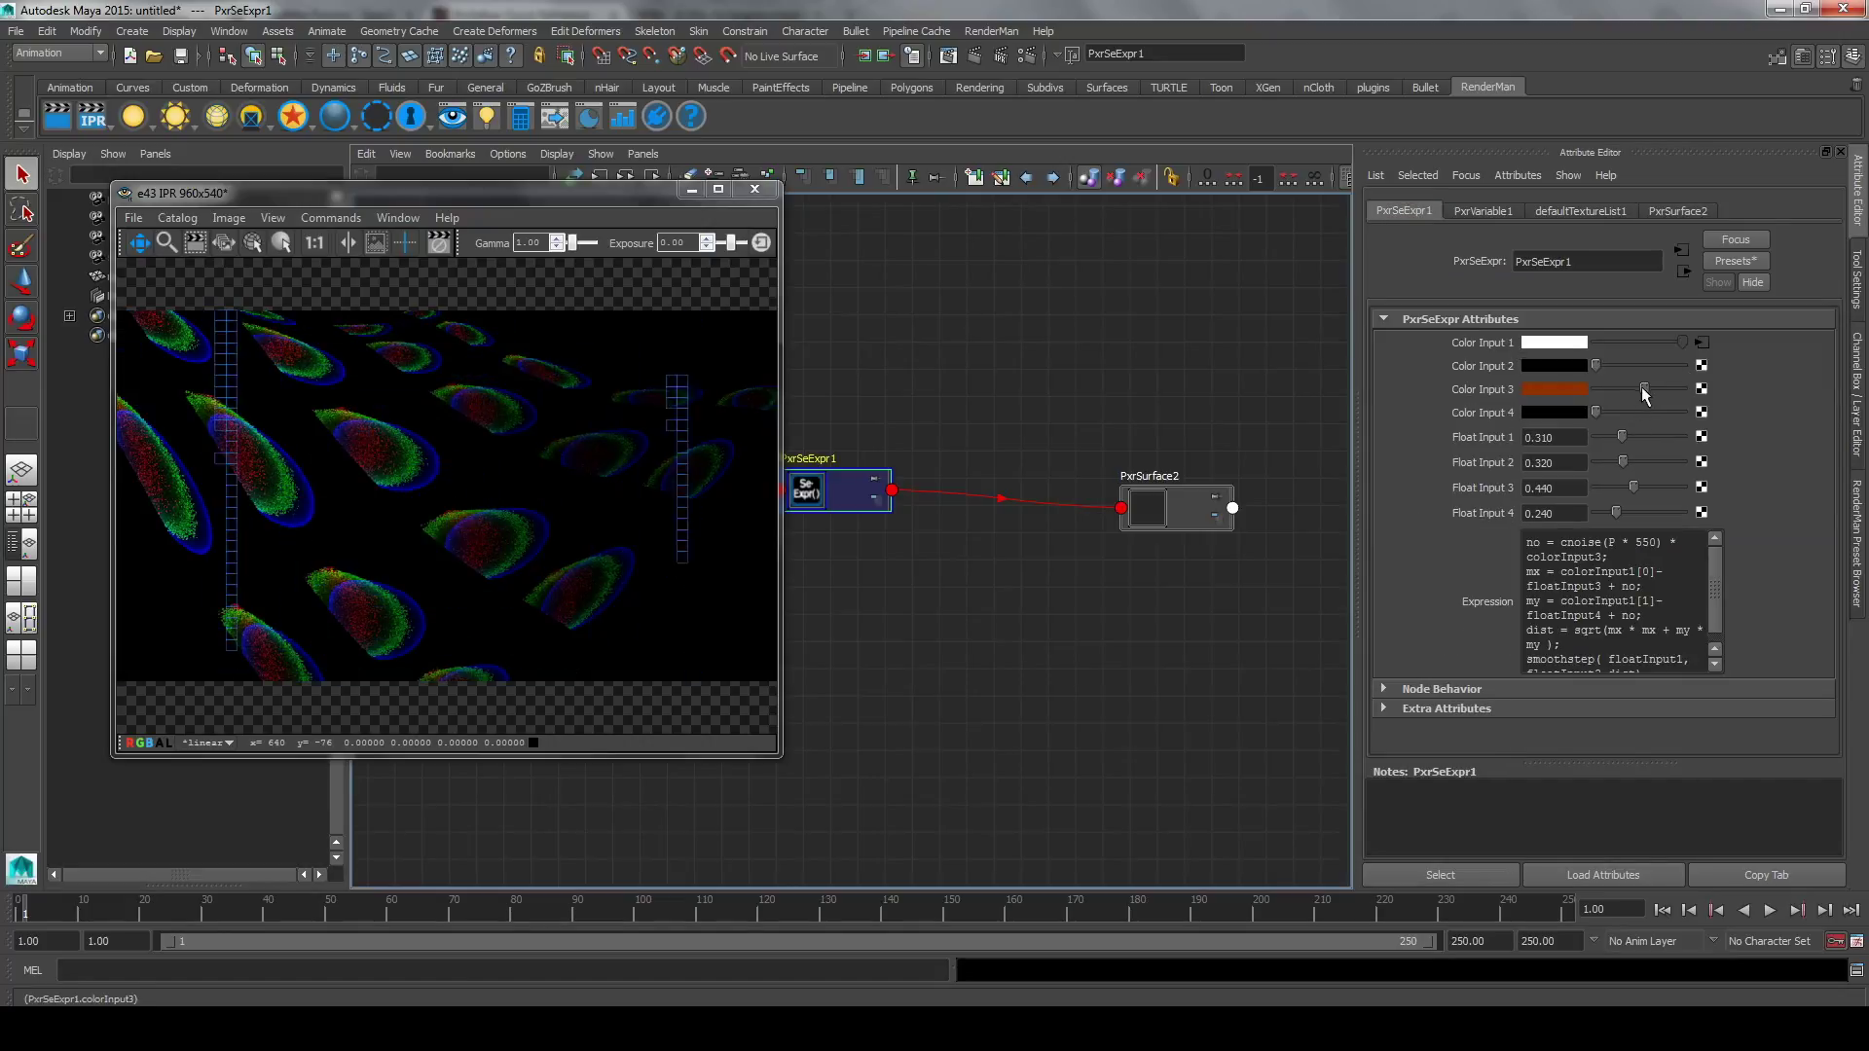
Darken Color Input 3 to brown, set the noise to P * 50, and raise Float Inputs 1 and 2.
drag(1645, 393, 1615, 394)
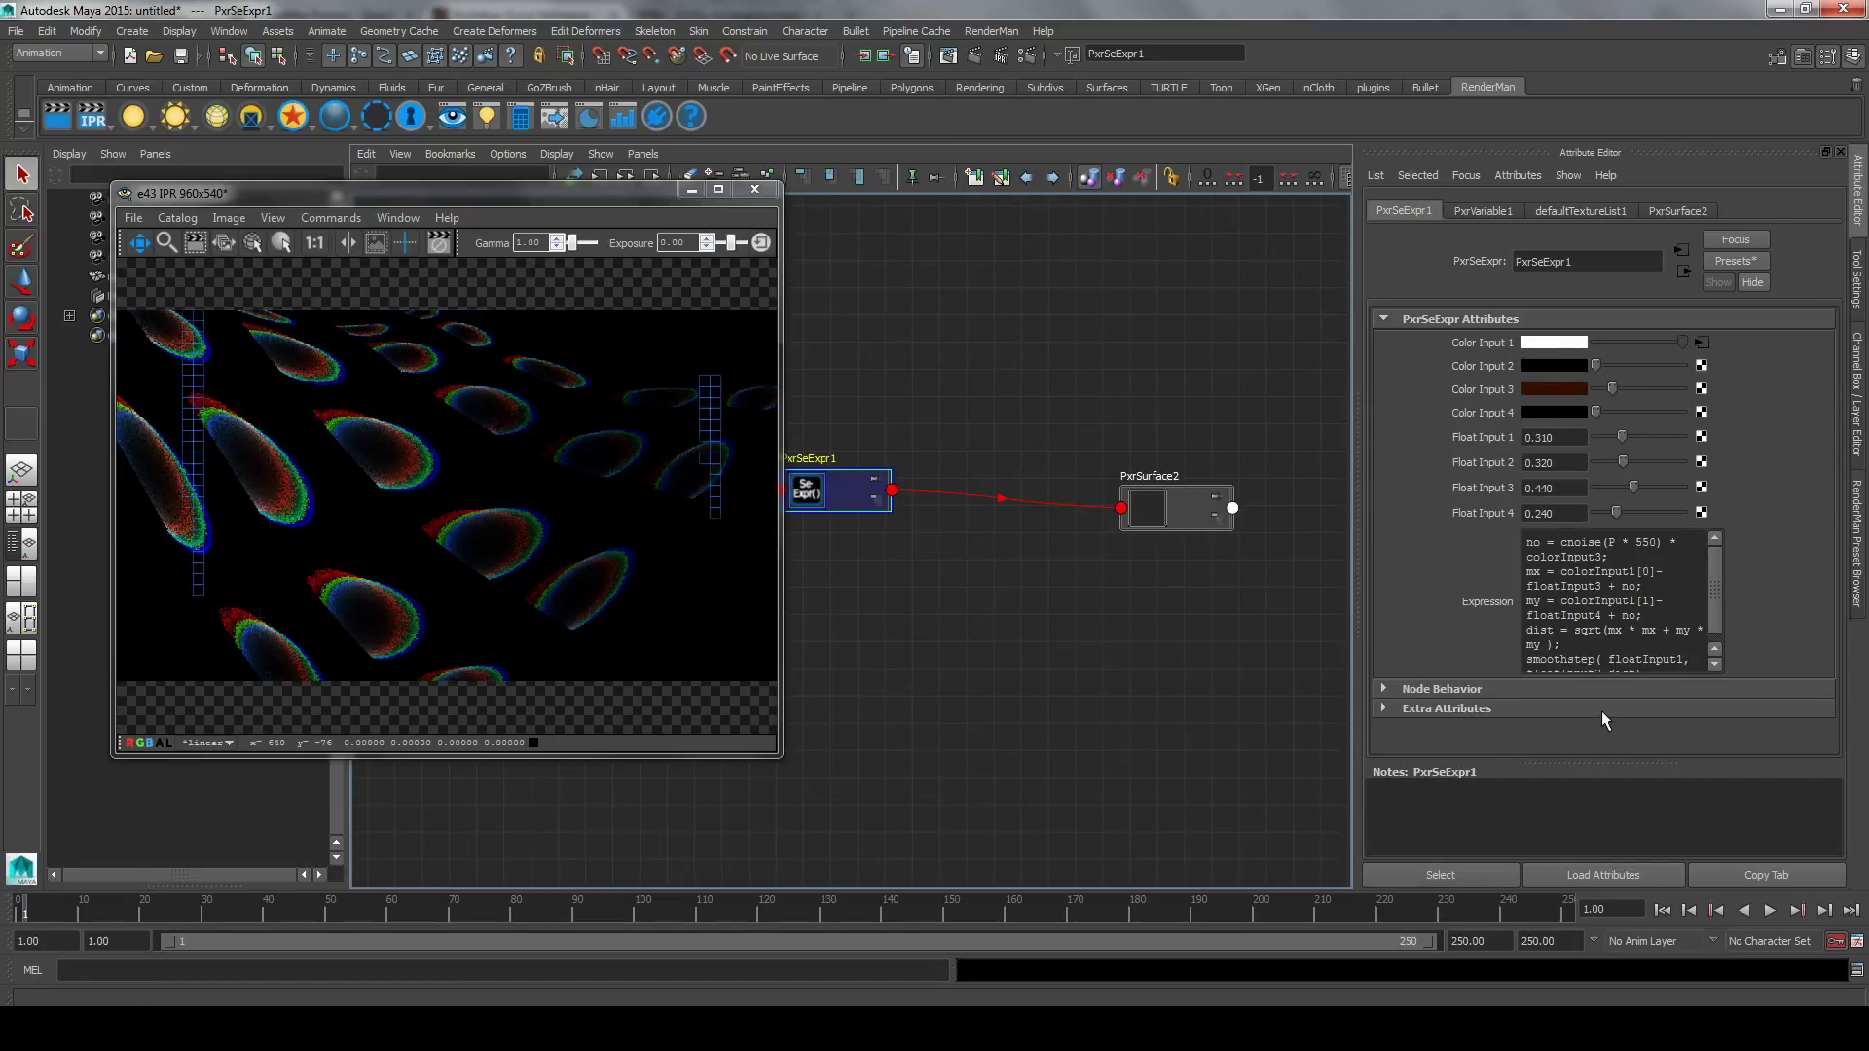
click(1650, 542)
key(BackSpace)
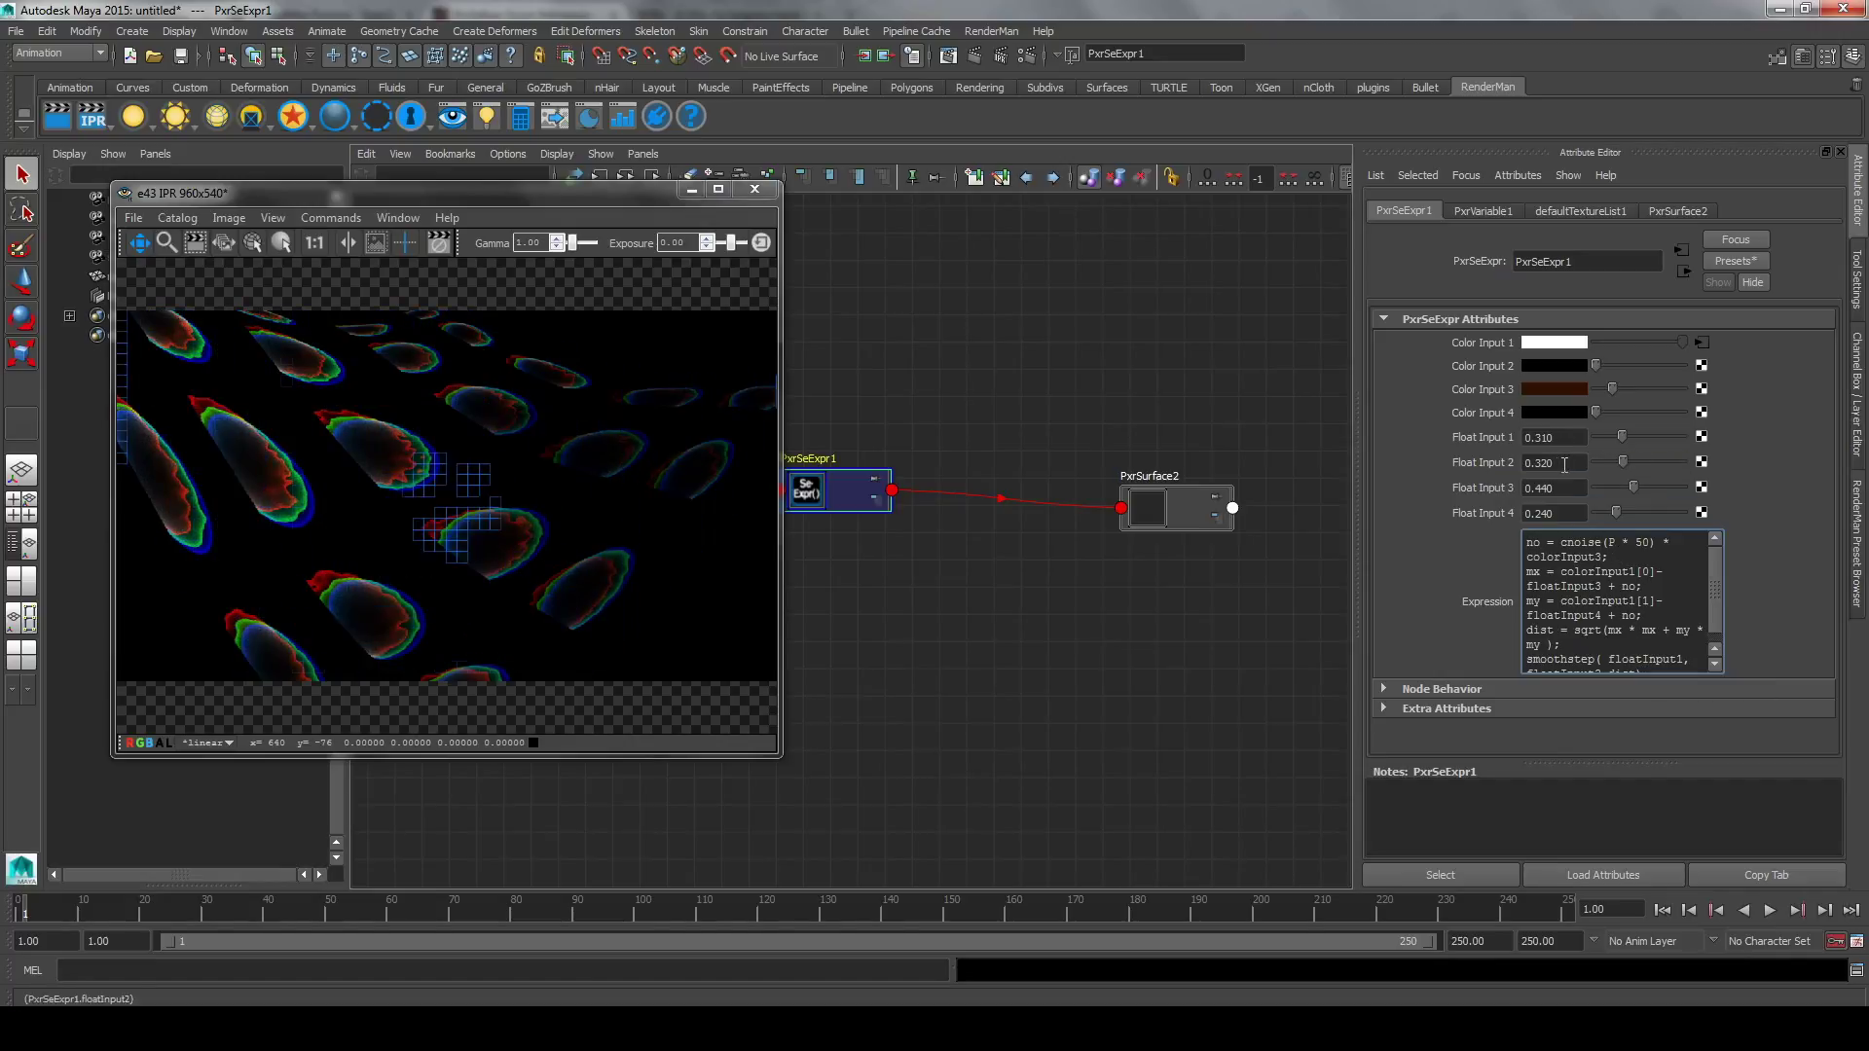
ctrl+drag(1564, 465, 1582, 439)
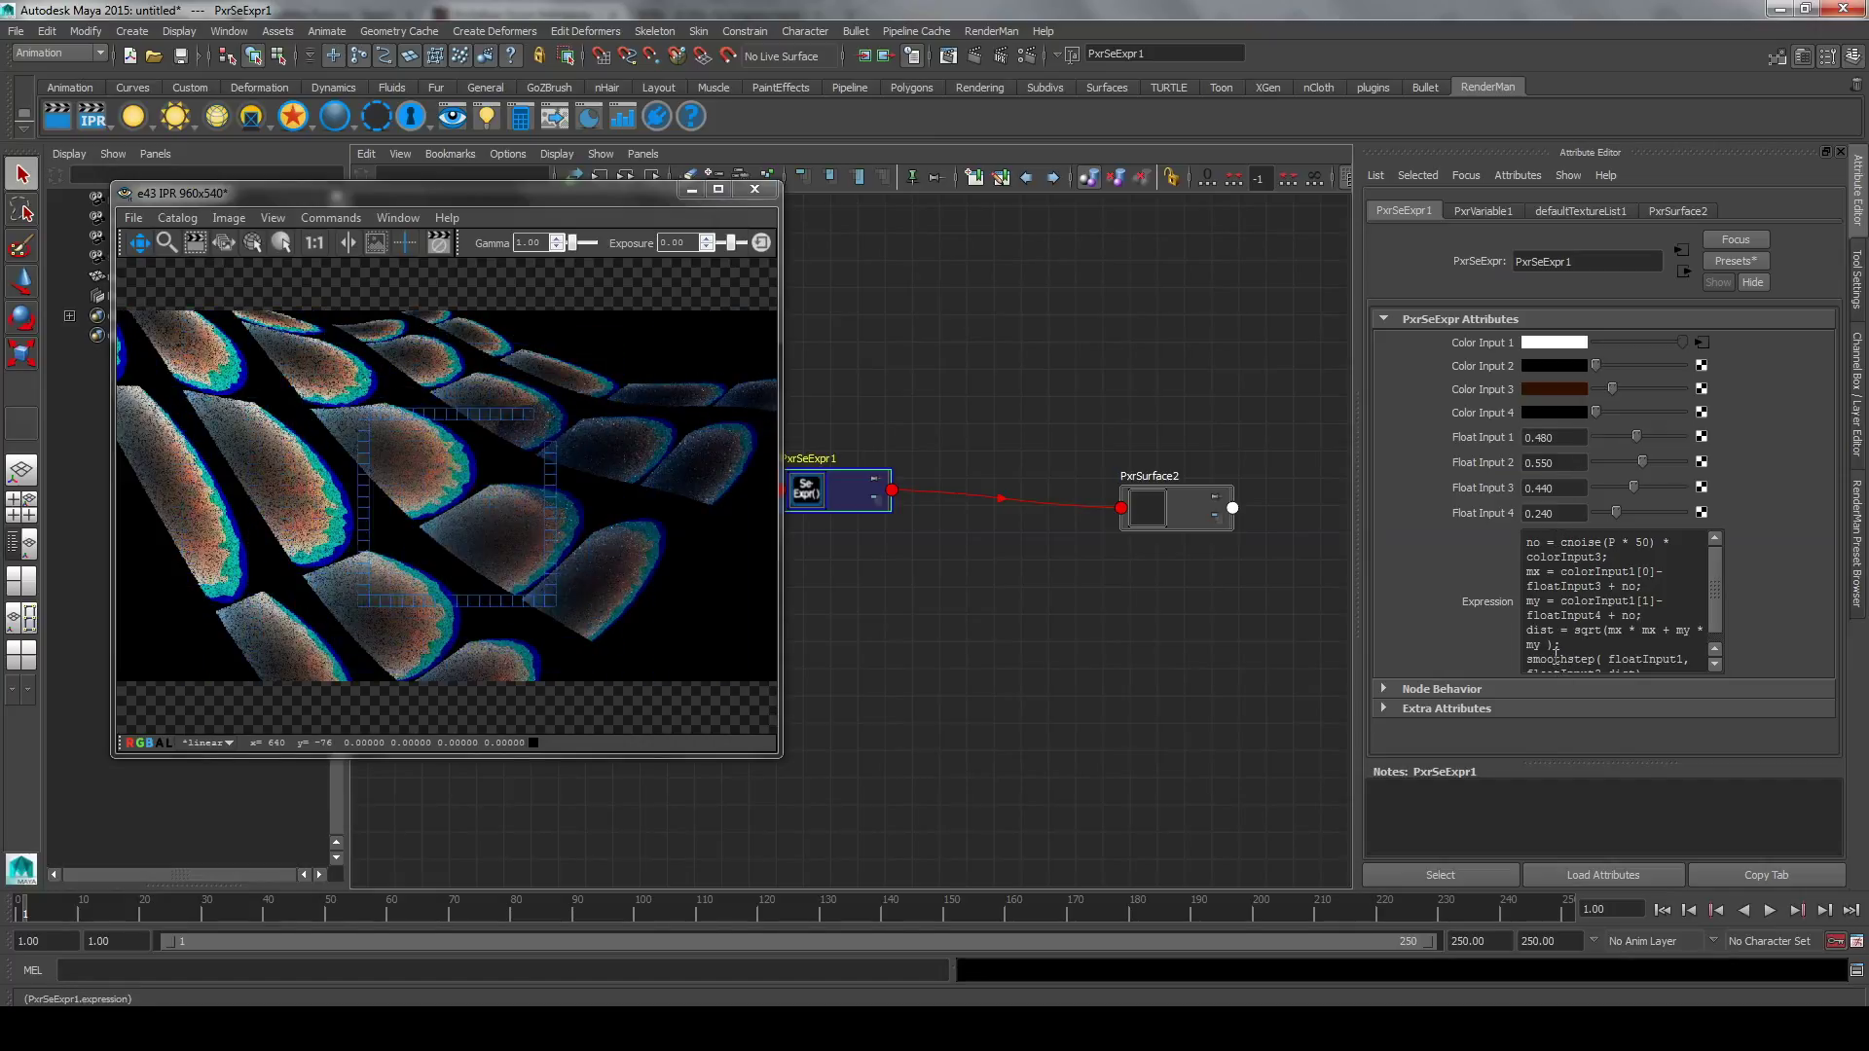
mouse_move(1569, 437)
ctrl+mouse_down()
mouse_move(1548, 435)
mouse_move(1565, 435)
mouse_move(1588, 502)
ctrl+mouse_up()
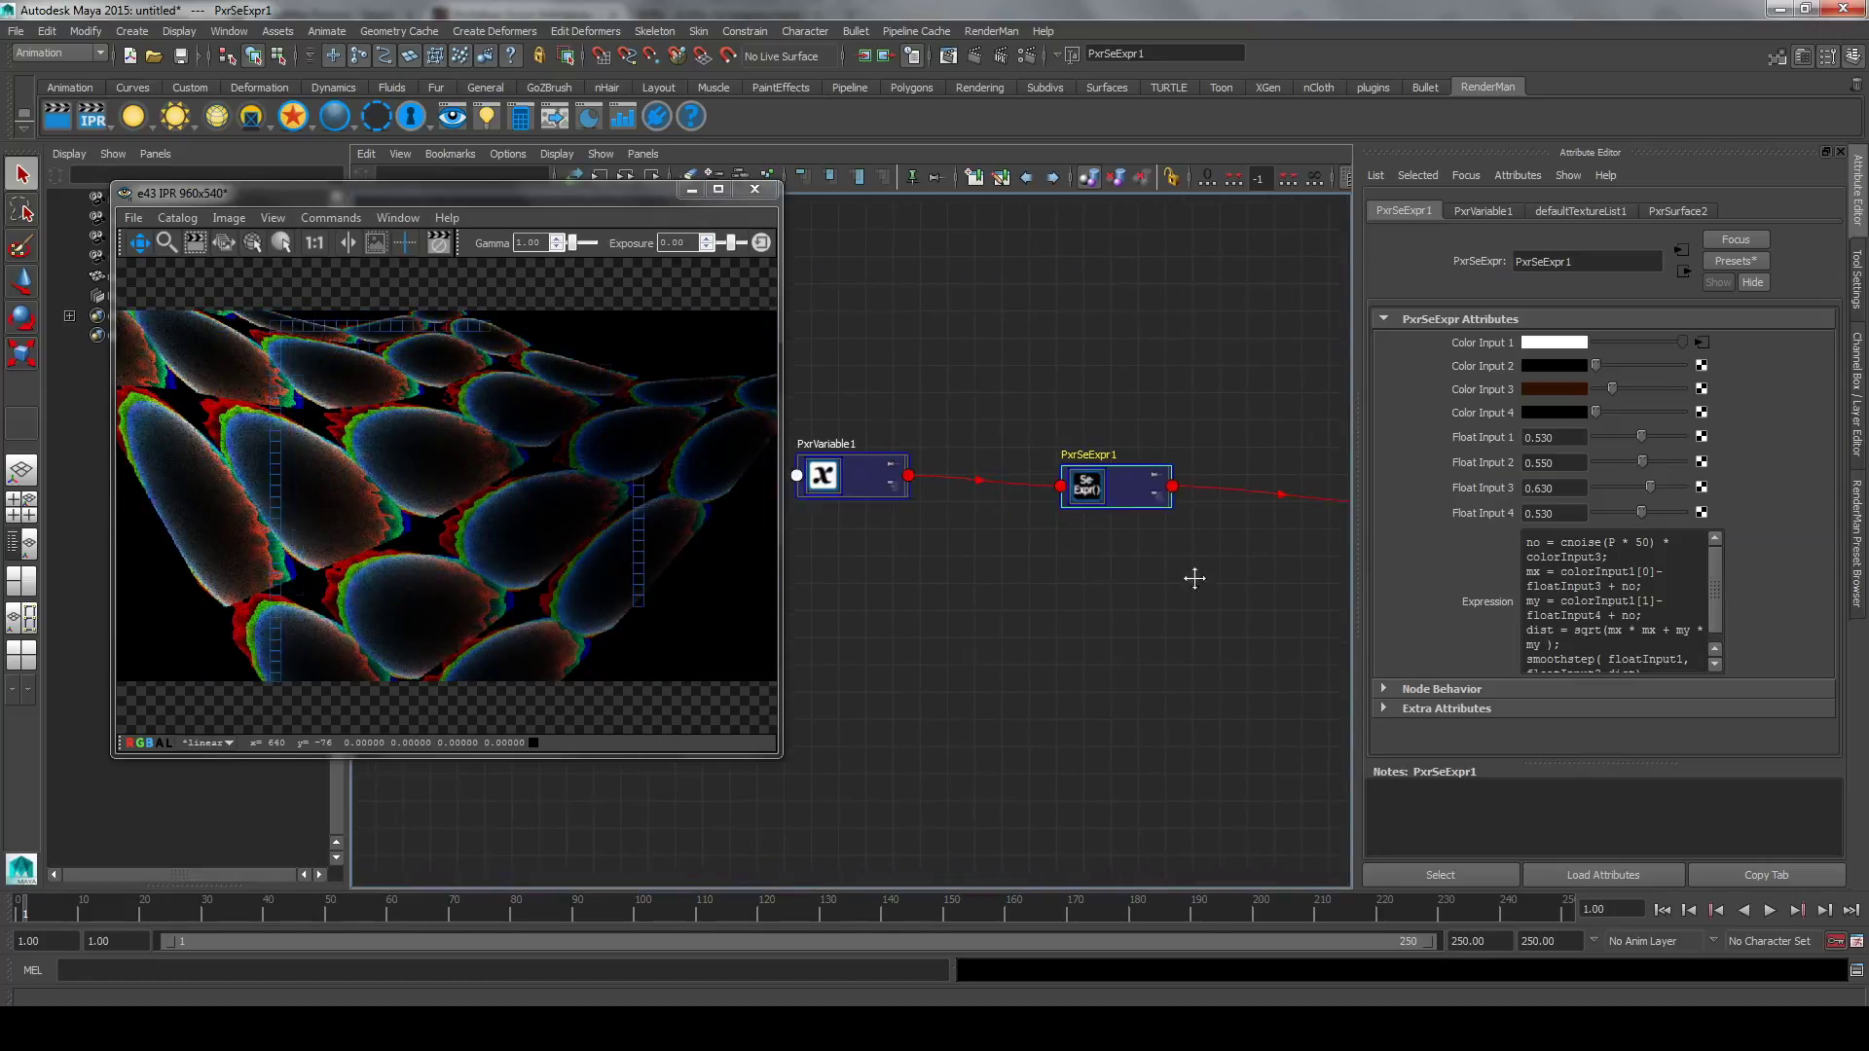
Try PxrVariable1's variable as P, Nn and Ngn, then return it to Surface UVW (uvw).
alt+middle_drag(896, 581, 1122, 542)
click(995, 462)
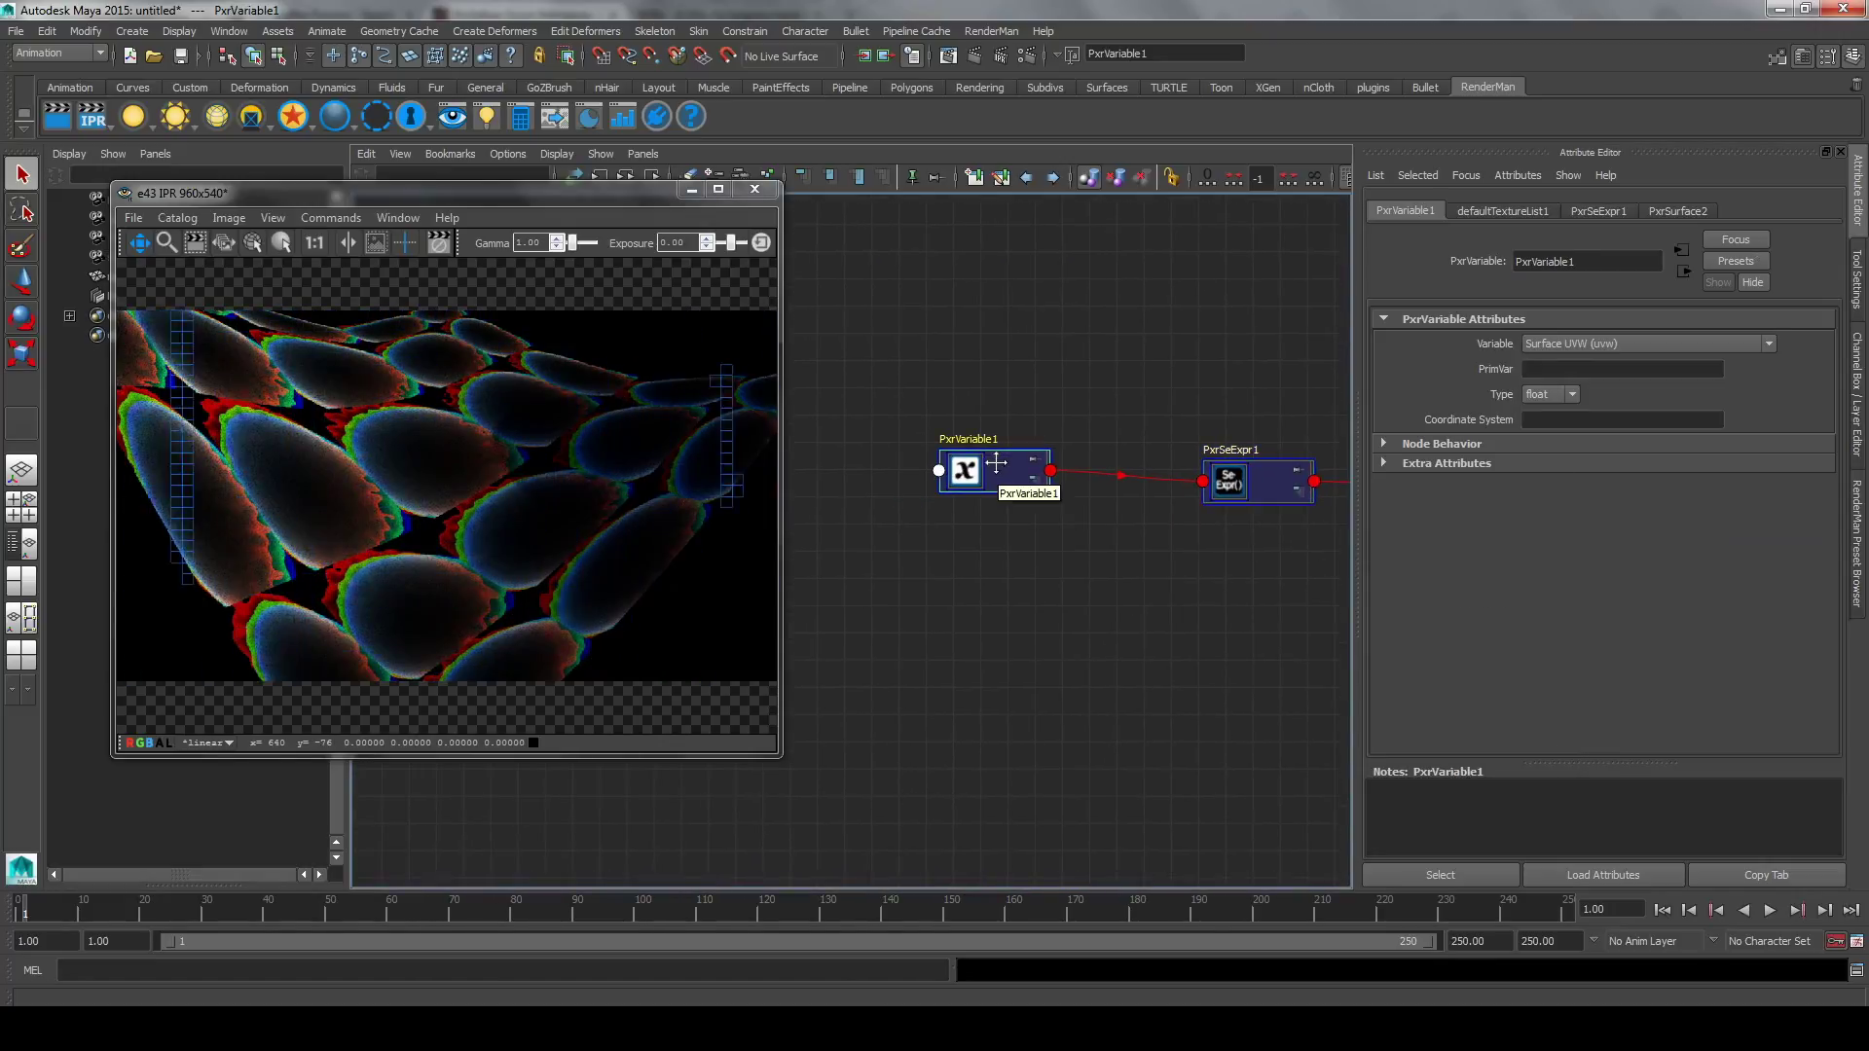
click(1621, 343)
drag(1767, 411, 1768, 378)
click(1593, 370)
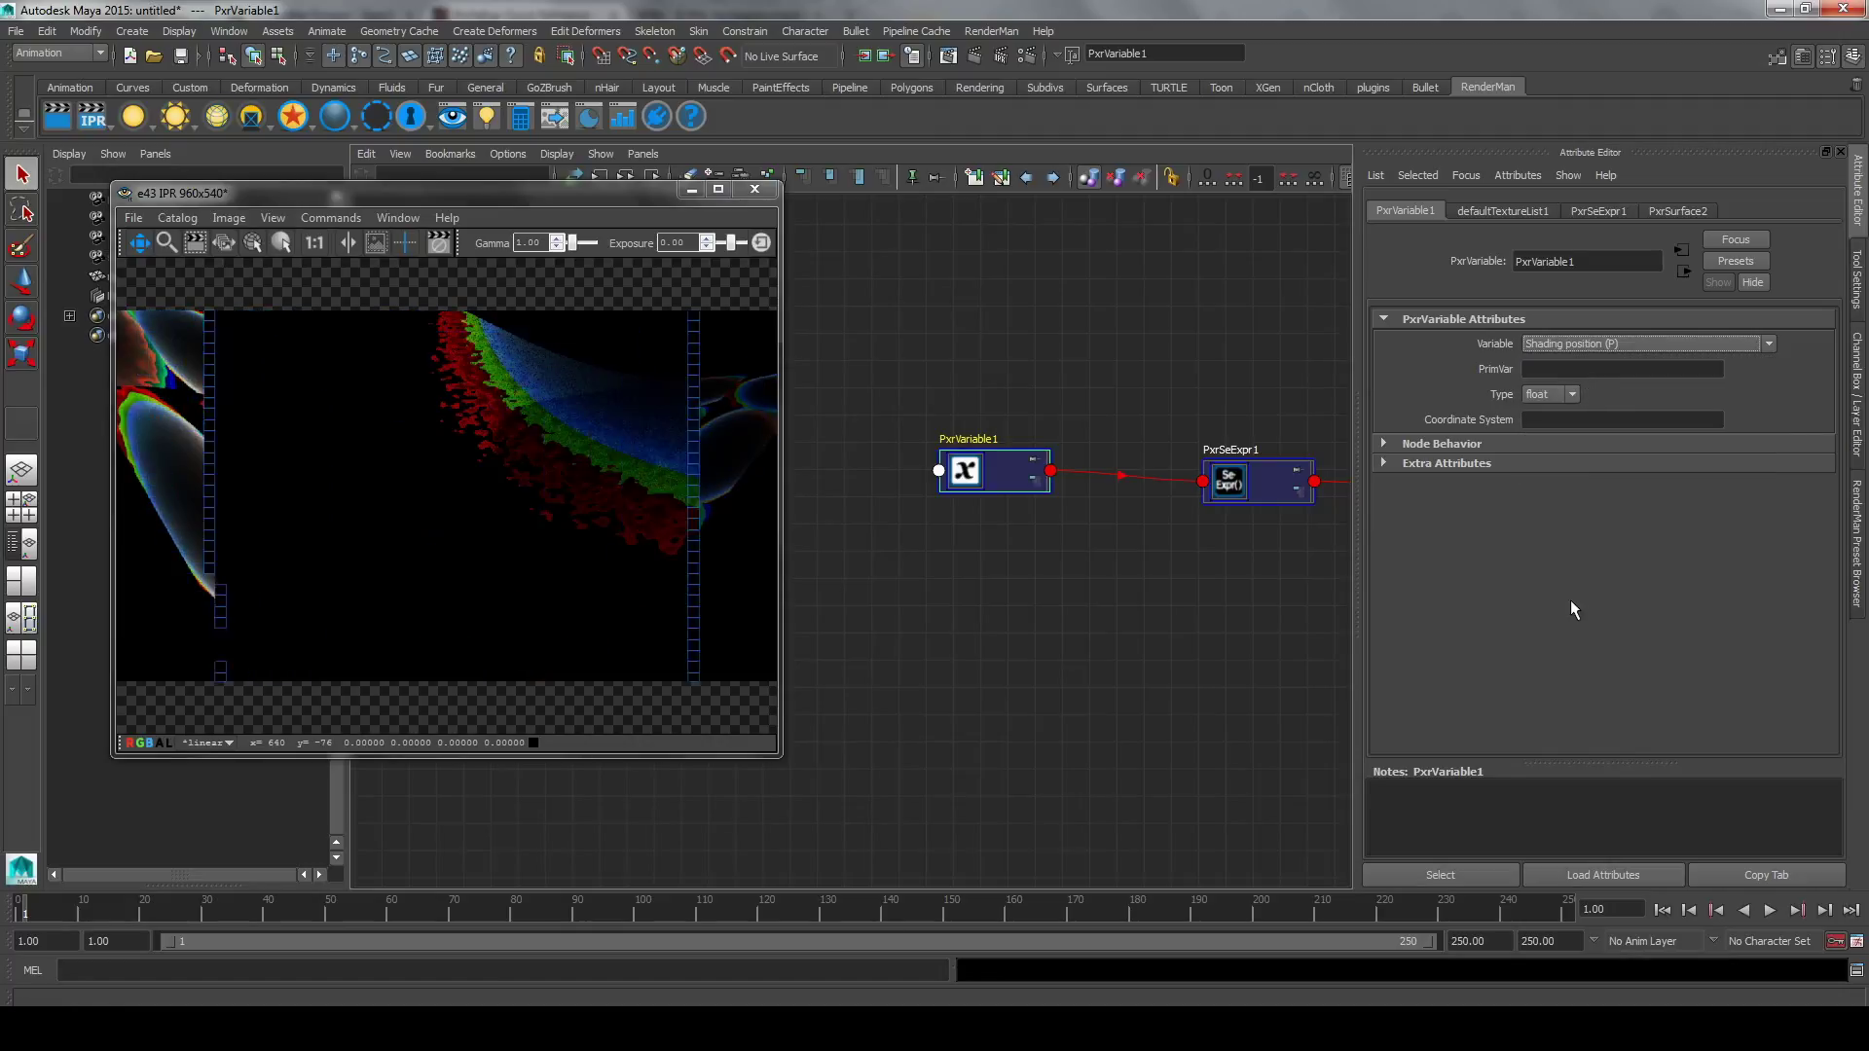
click(1679, 343)
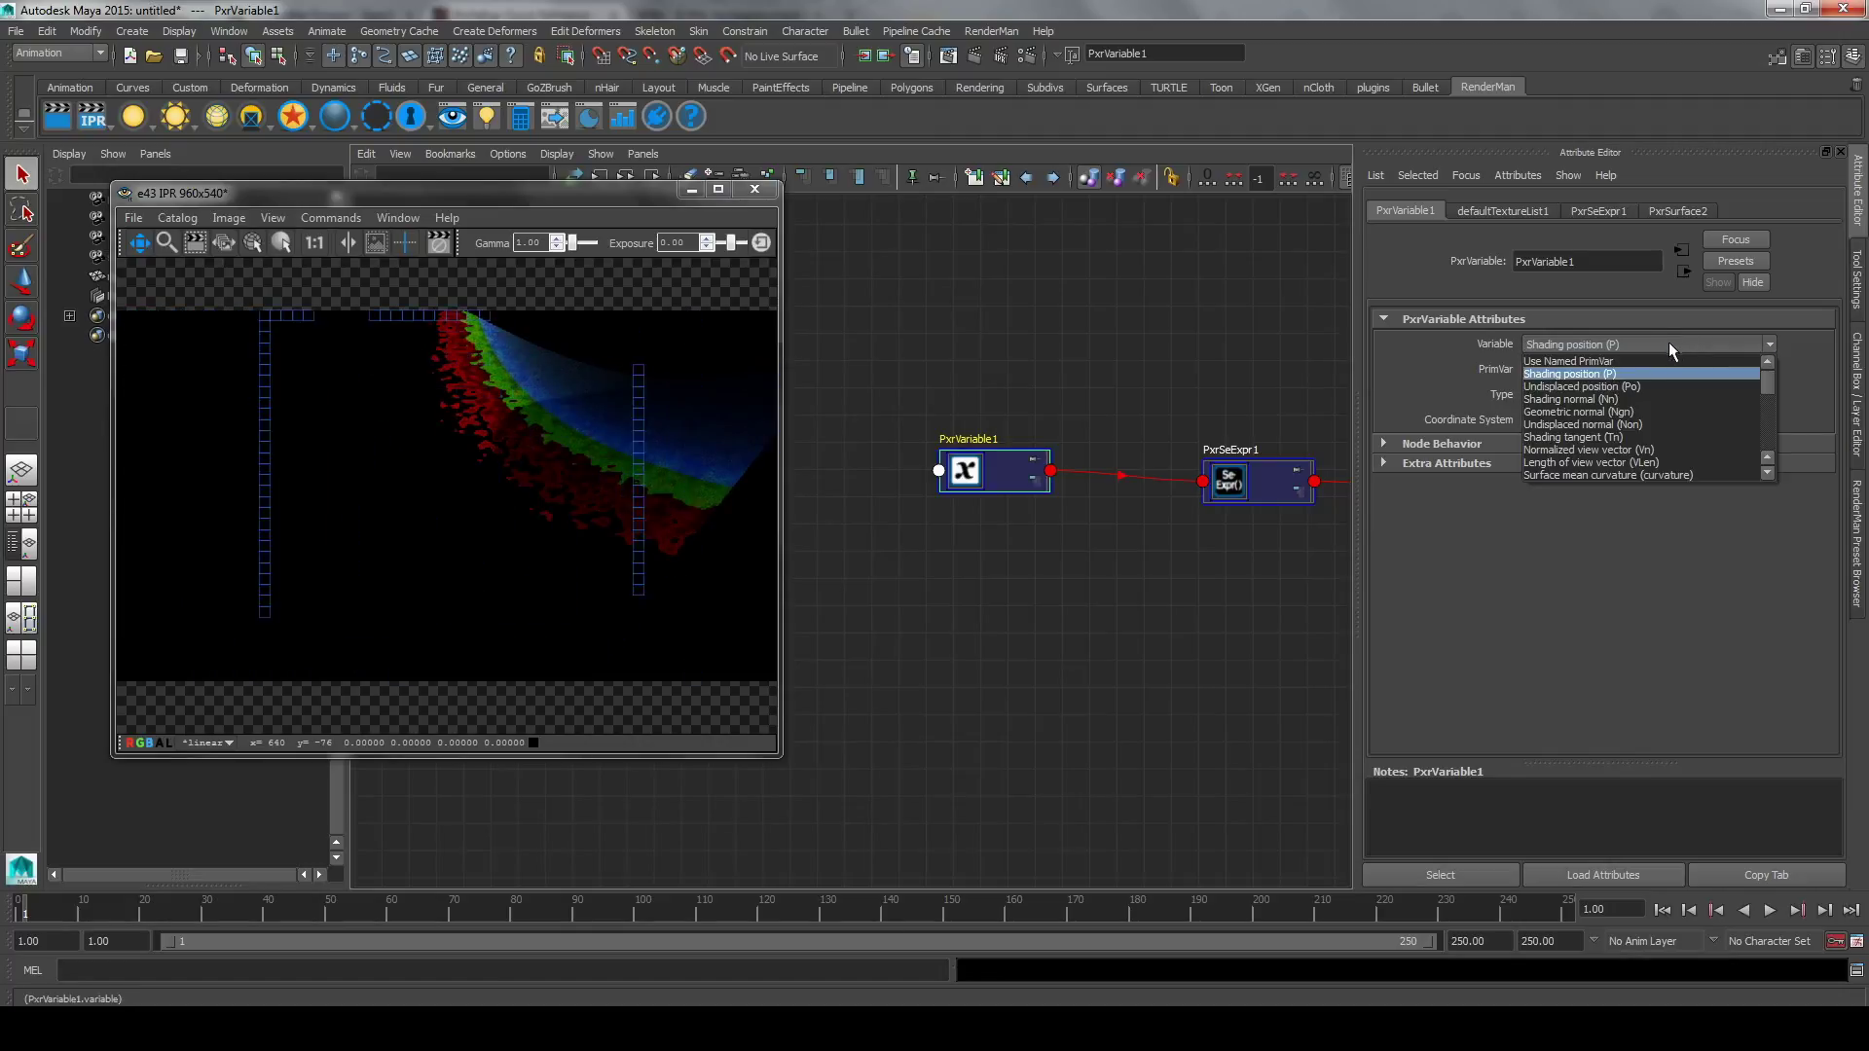
click(1647, 397)
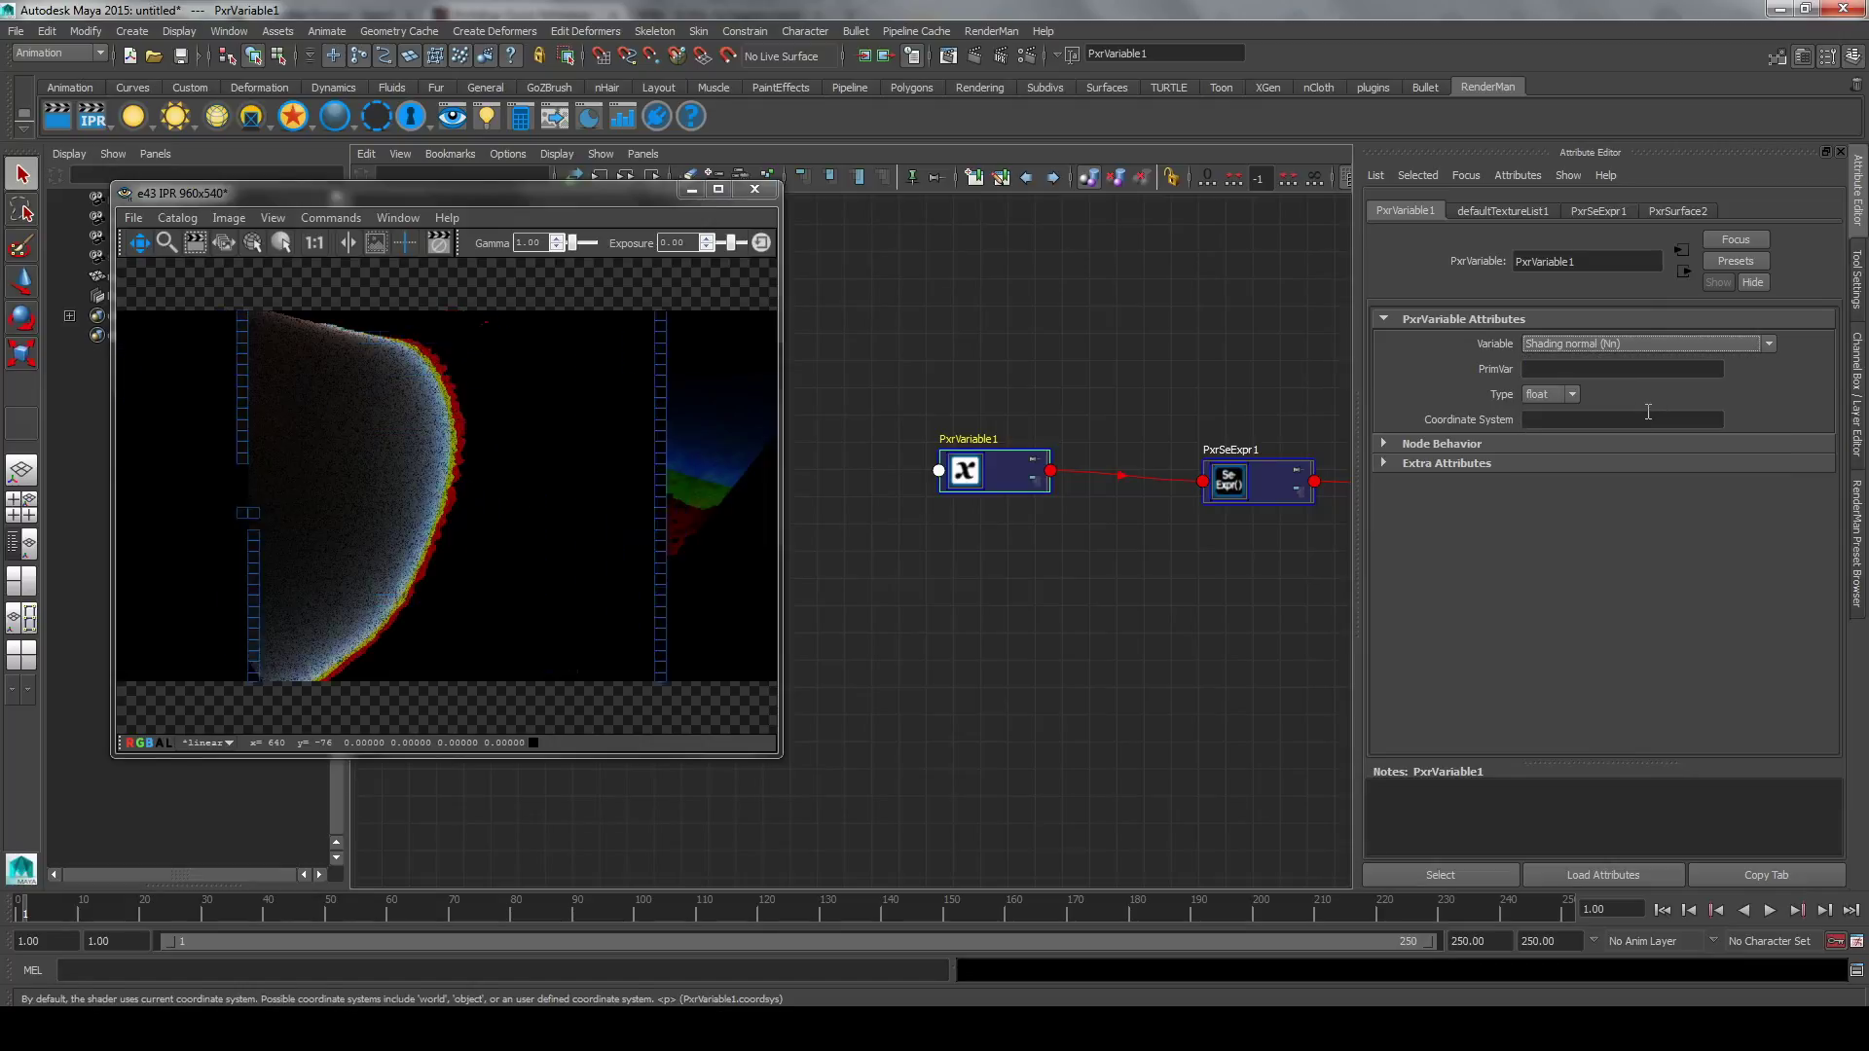
click(1701, 343)
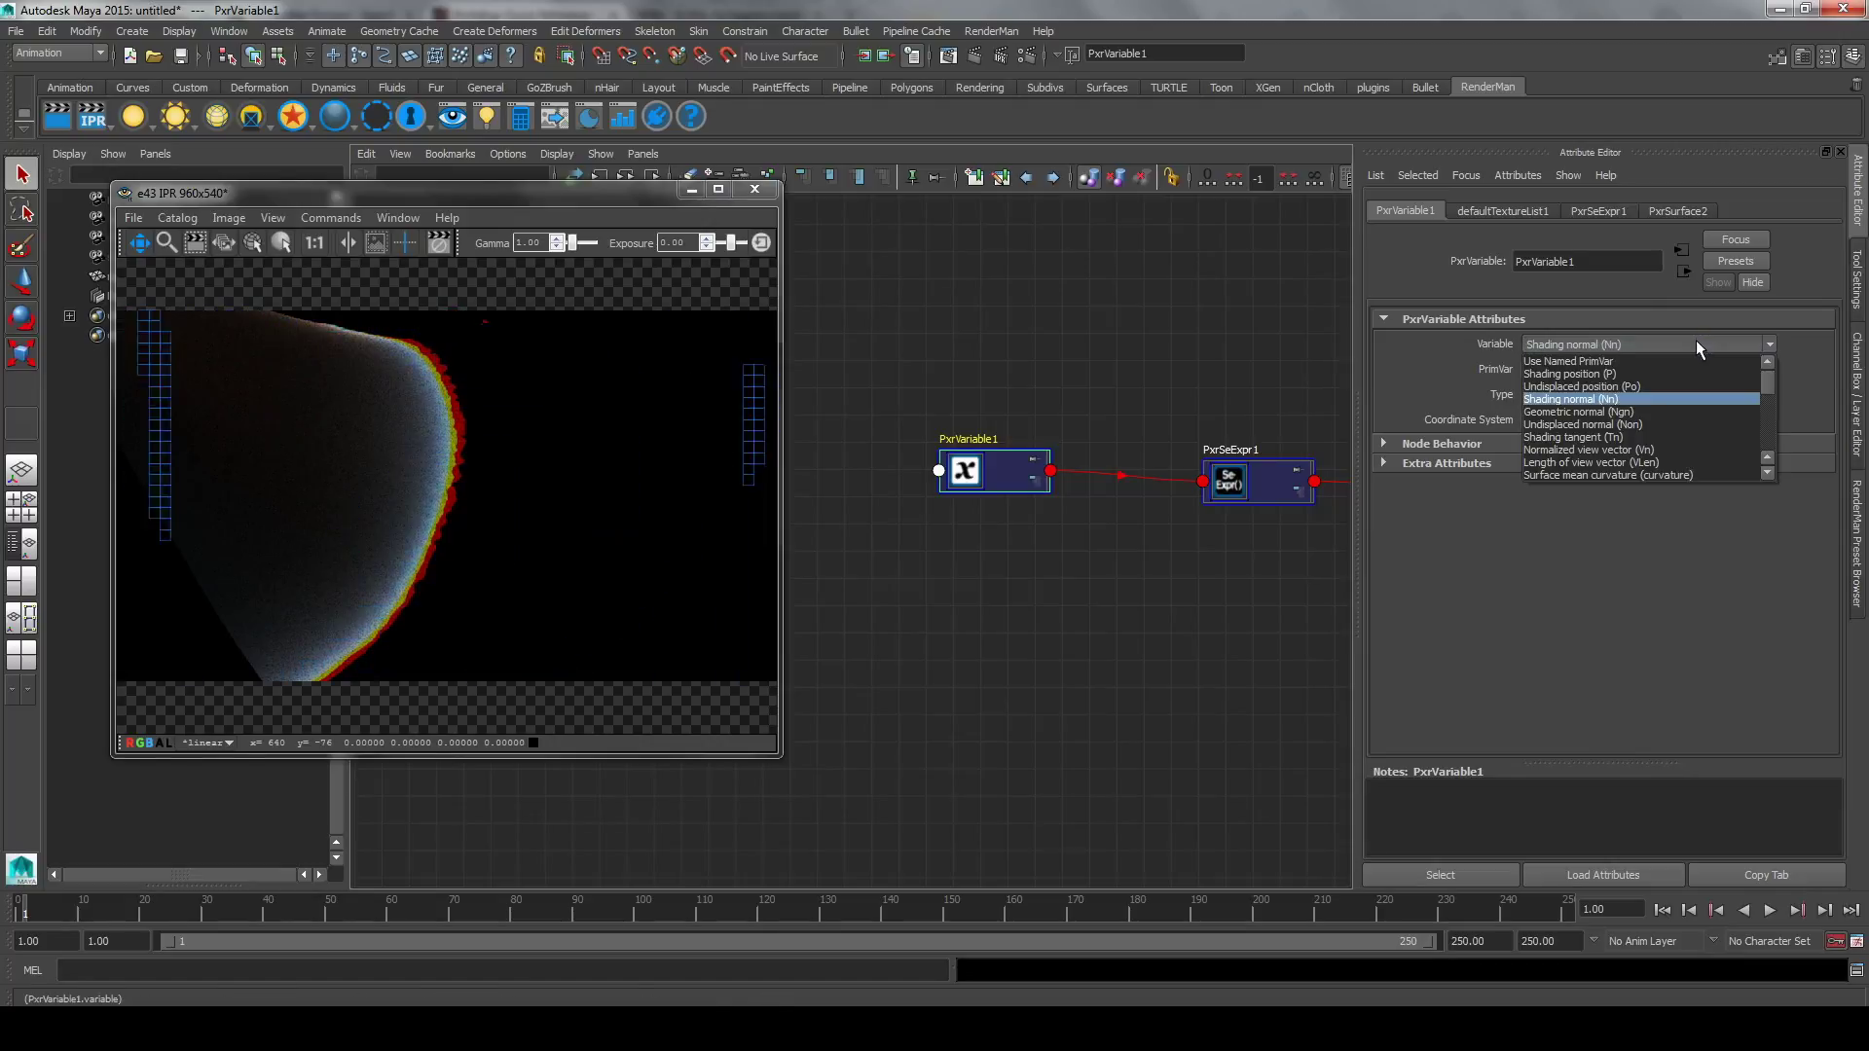
click(1635, 414)
click(1654, 343)
click(1614, 487)
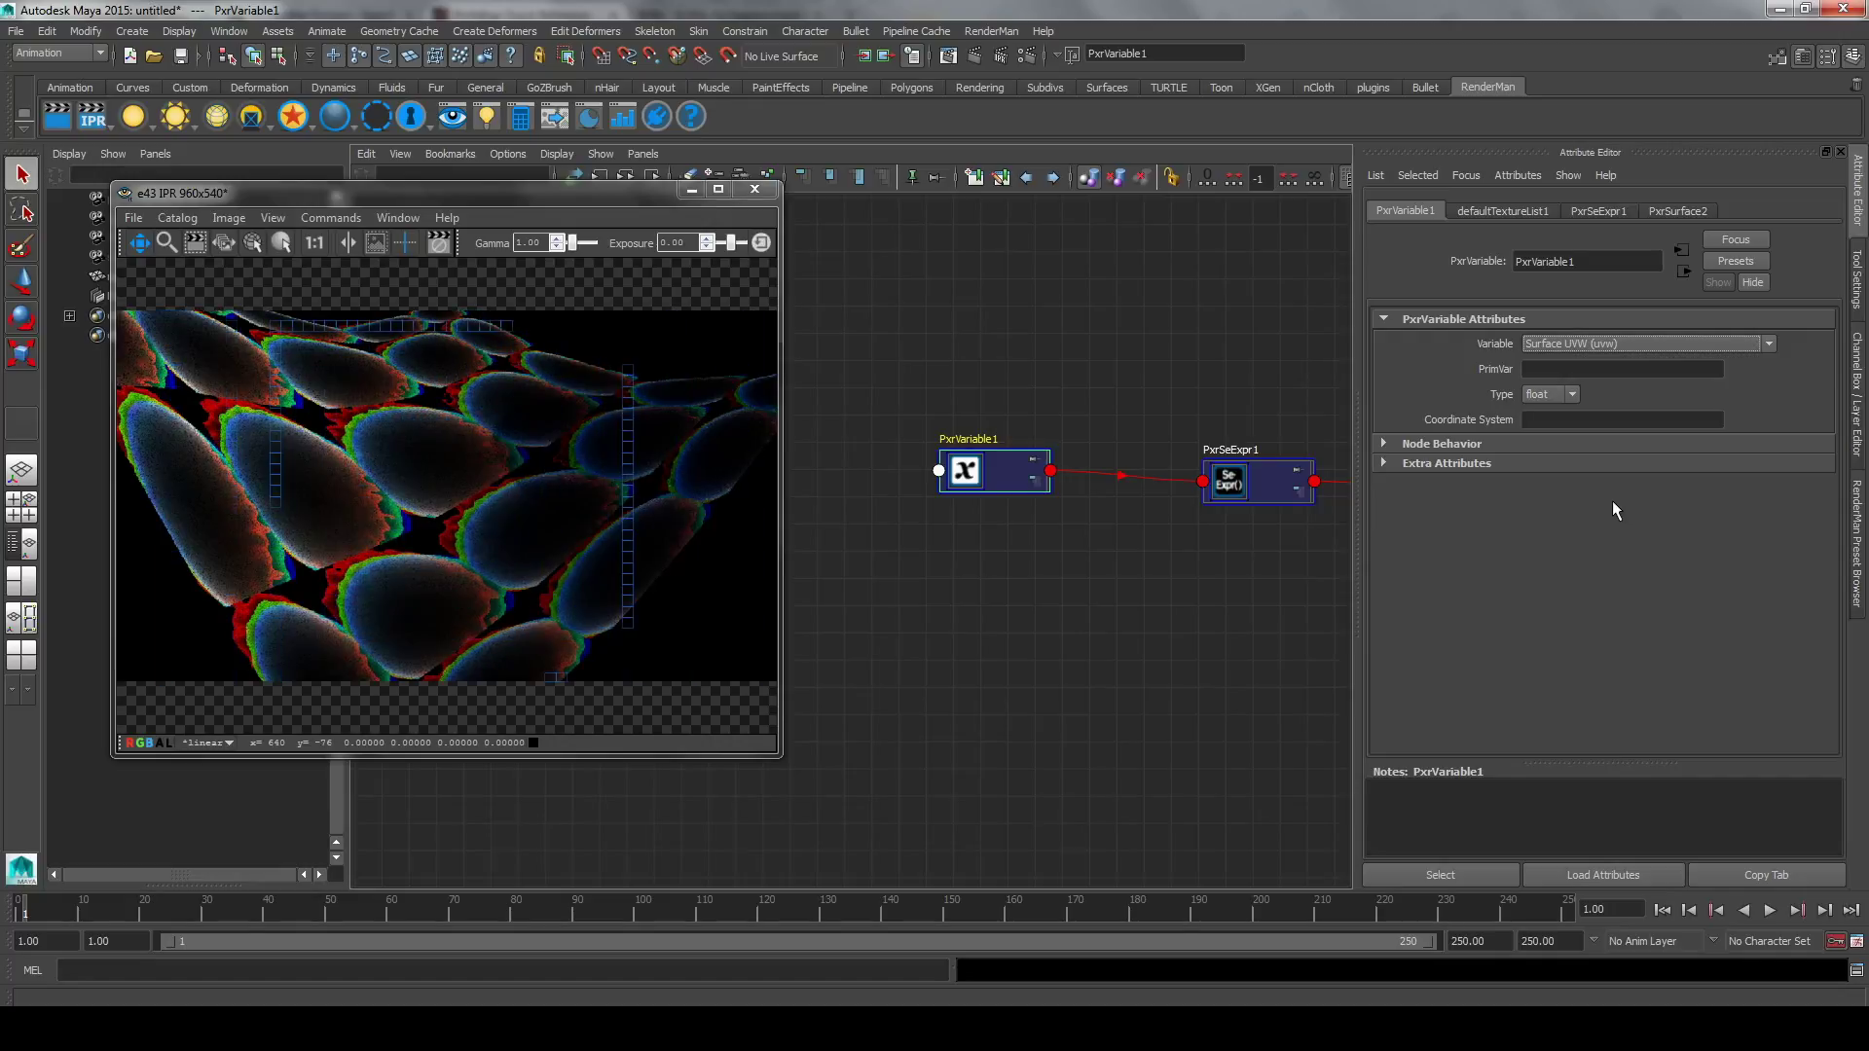
Show PxrSeExpr1's attributes again and focus the IPR render window.
click(1618, 210)
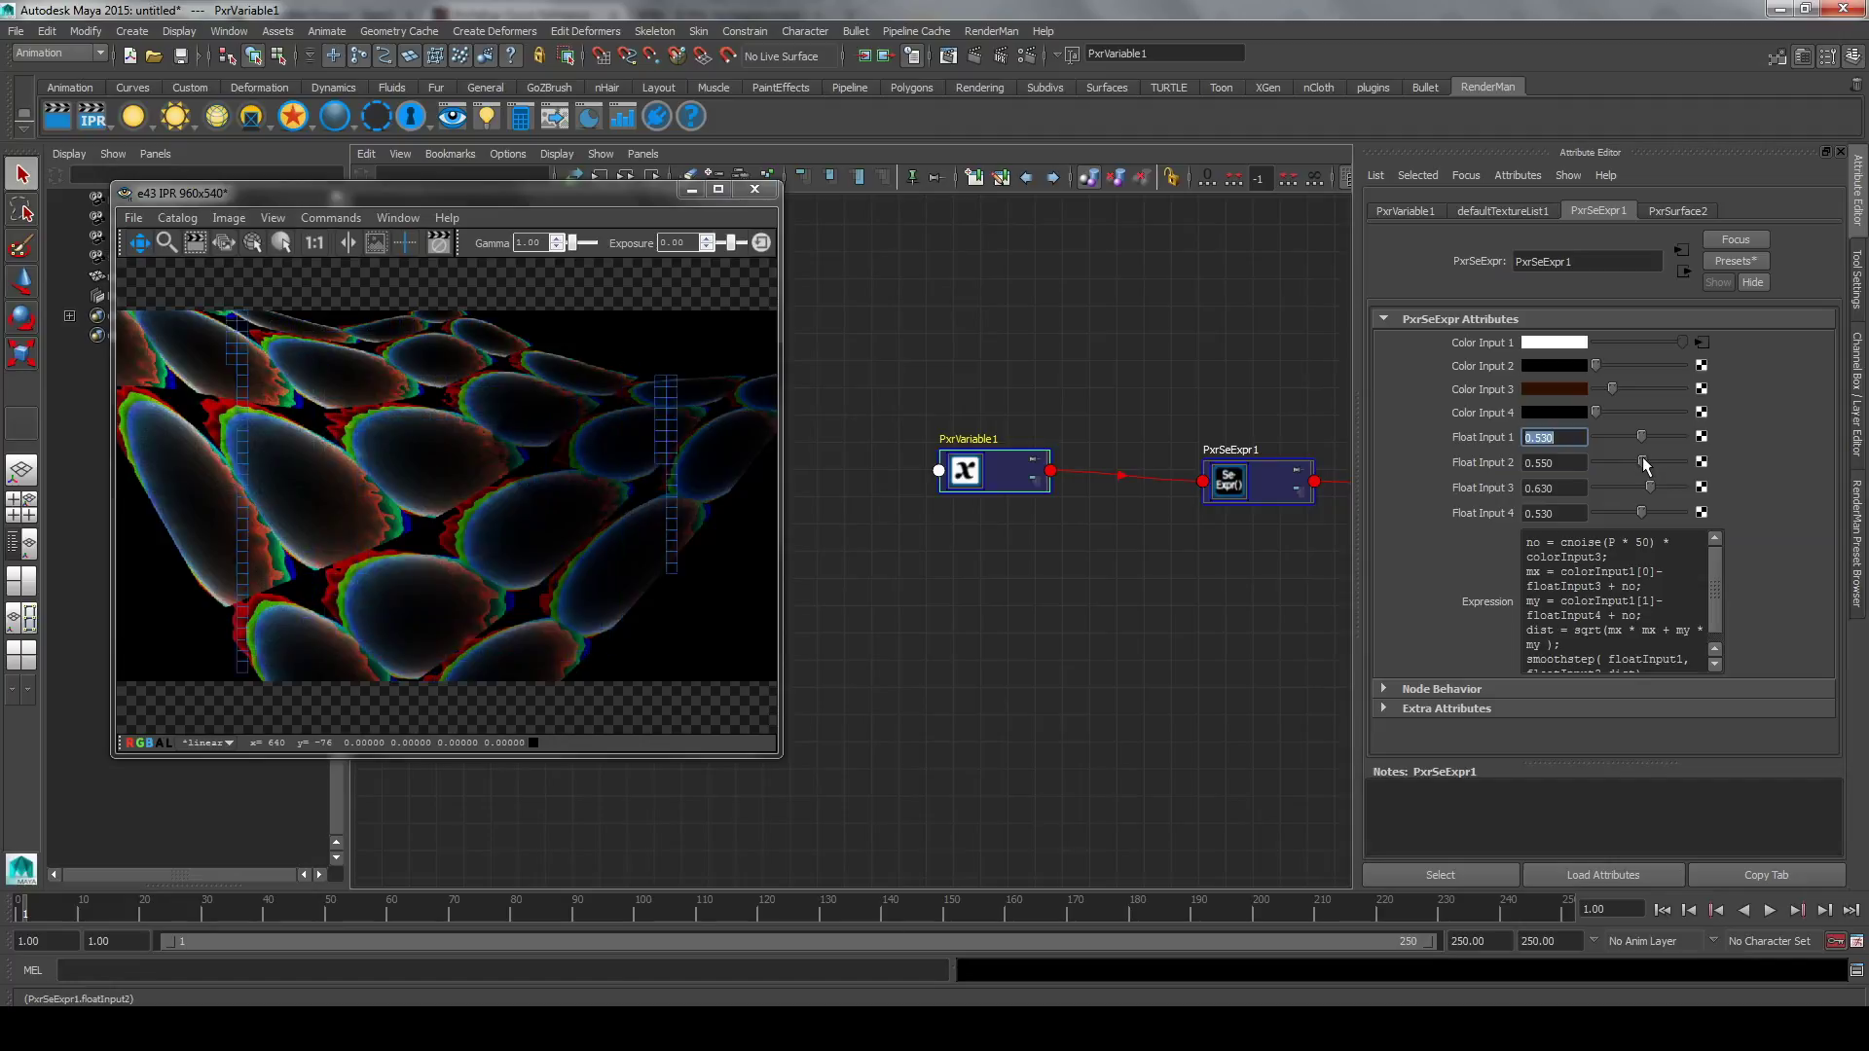
click(622, 553)
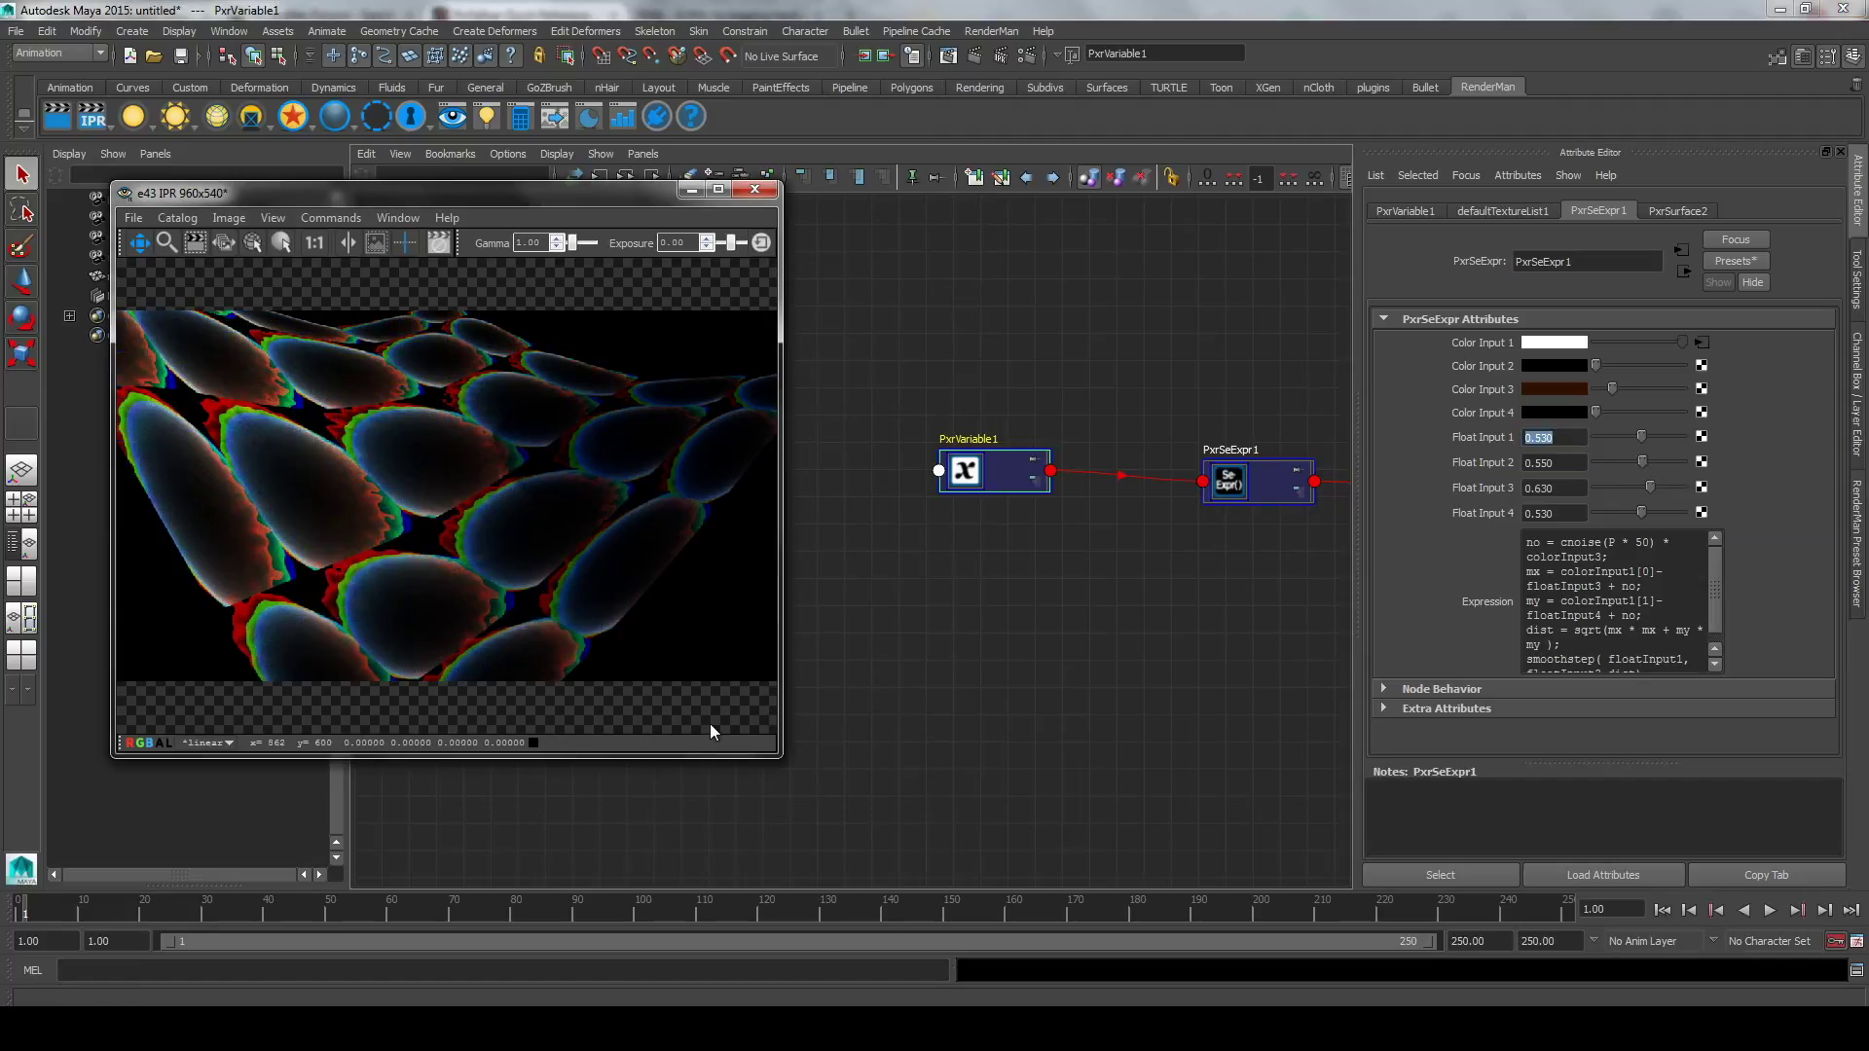